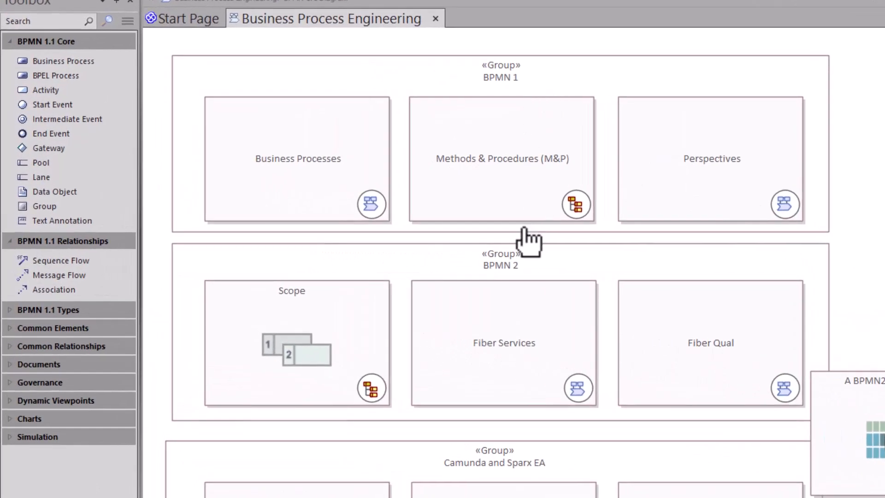
Step: Select the BPMN 2 and Camunda and Sparx EA groups in turn and open A BPMN2 Sample Project through to its Types Library diagram
{"action": "left_click", "coordinate": [501, 259]}
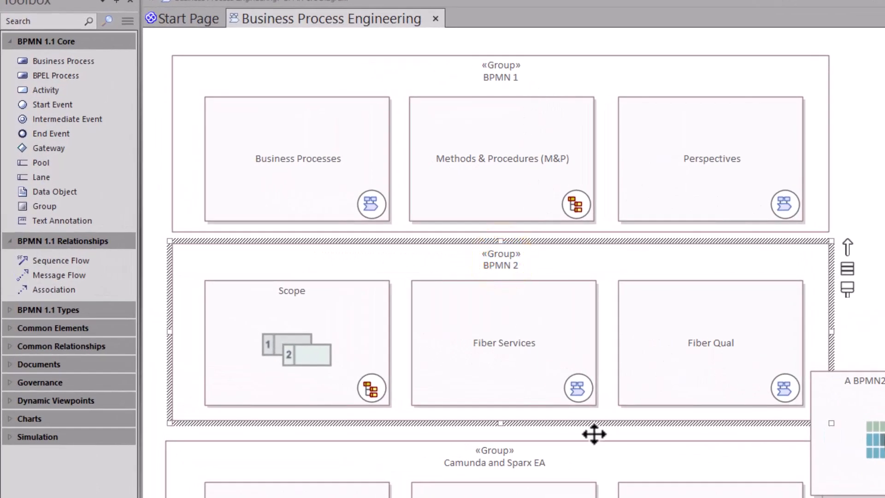
{"action": "left_click", "coordinate": [570, 455]}
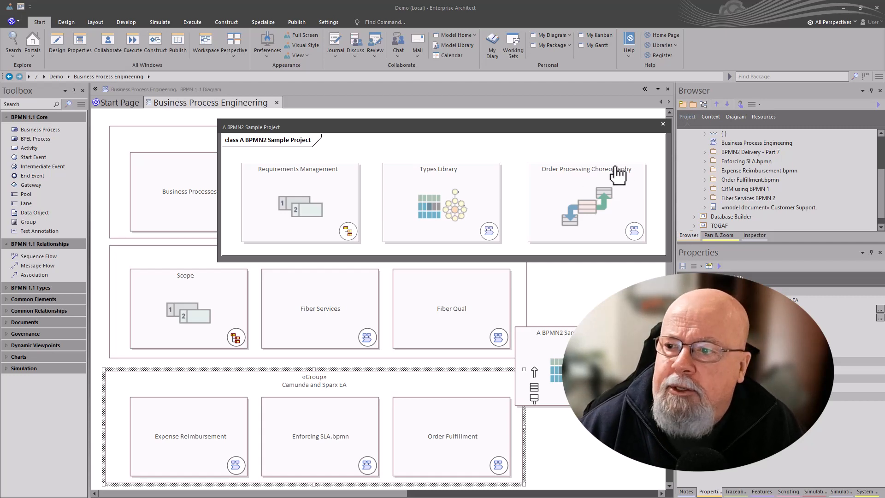
{"action": "left_click", "coordinate": [459, 183]}
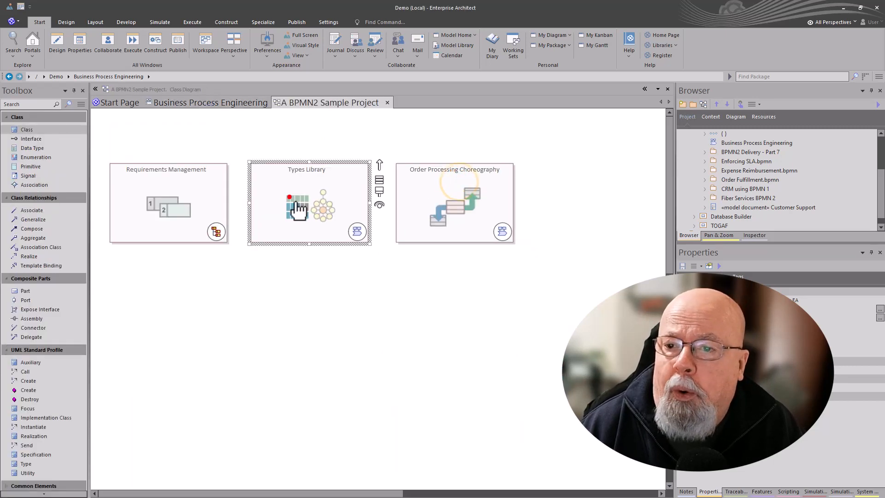
{"action": "left_click", "coordinate": [299, 216]}
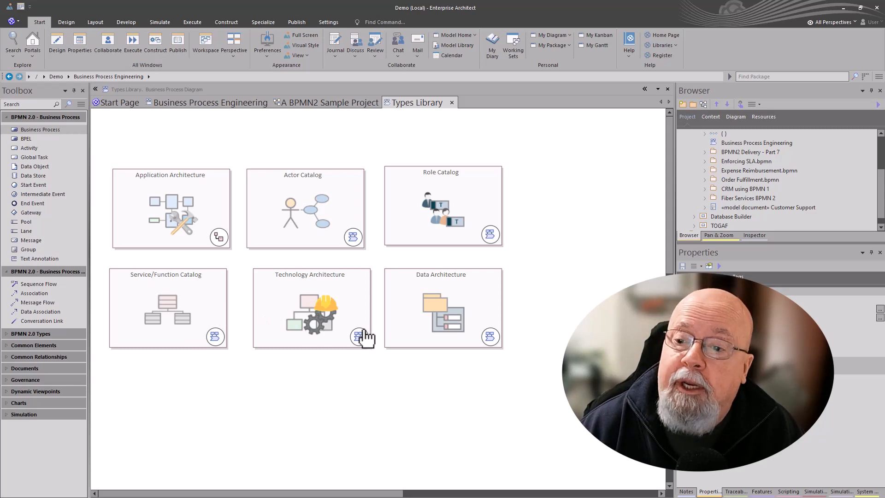
Step: From the Types Library, view the Technology Architecture diagram and preview the Data Architecture diagram, closing each one after viewing
{"action": "double_click", "coordinate": [340, 326]}
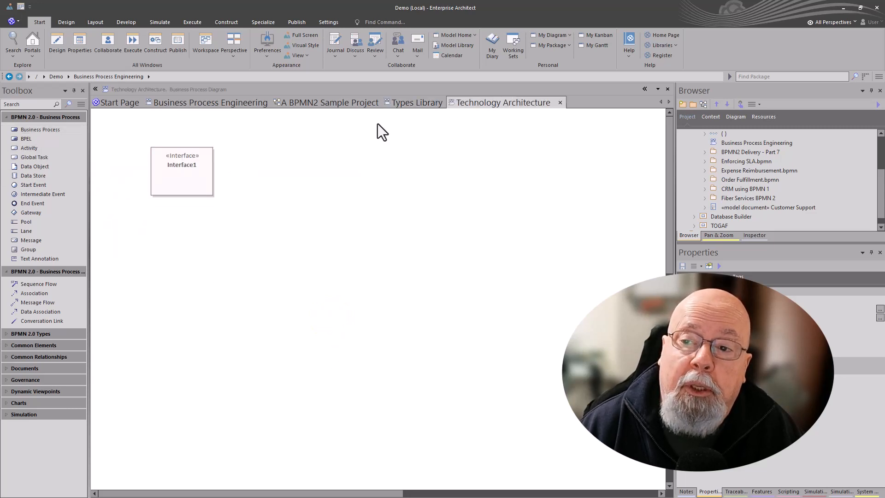
{"action": "left_click", "coordinate": [561, 102]}
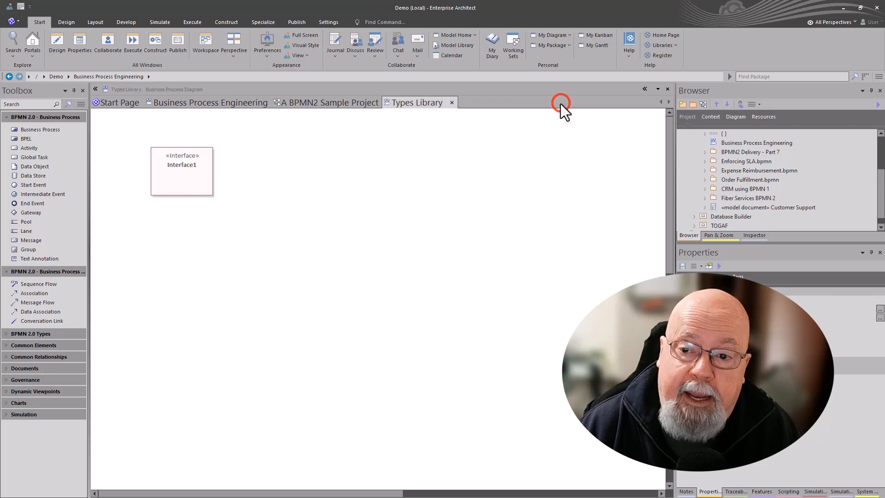
{"action": "left_click", "coordinate": [574, 283]}
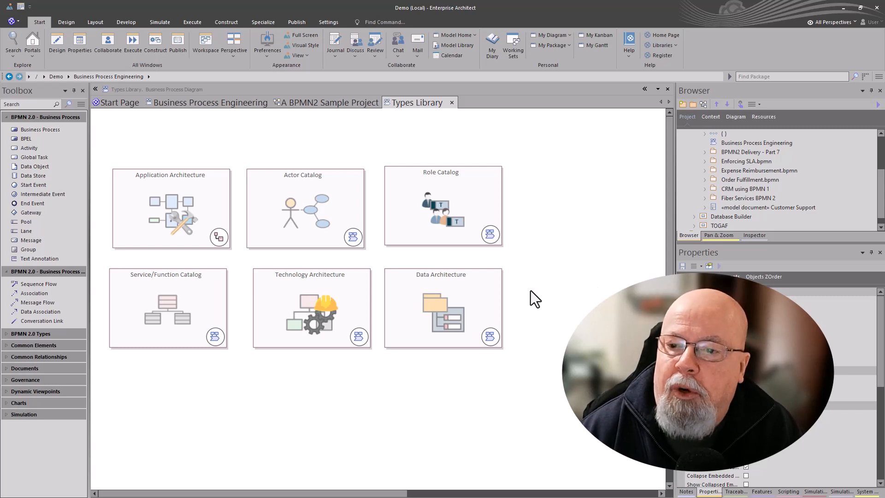
{"action": "left_click", "coordinate": [491, 340]}
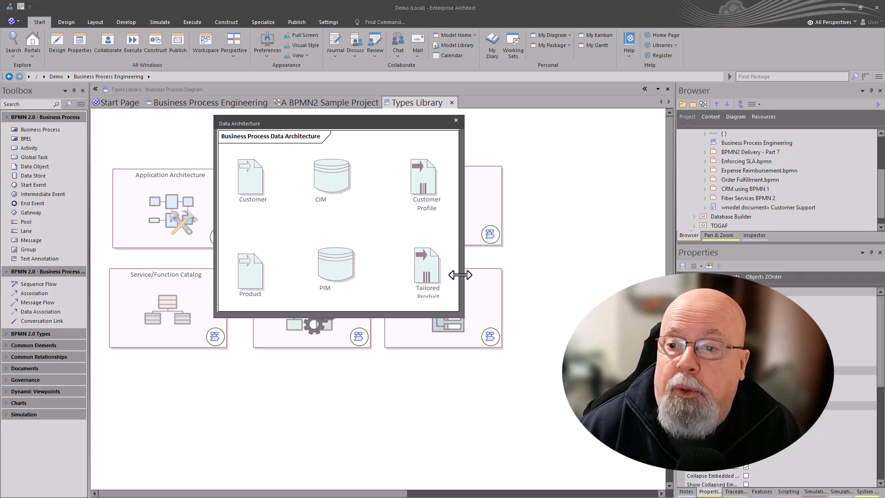
{"action": "left_click", "coordinate": [456, 121]}
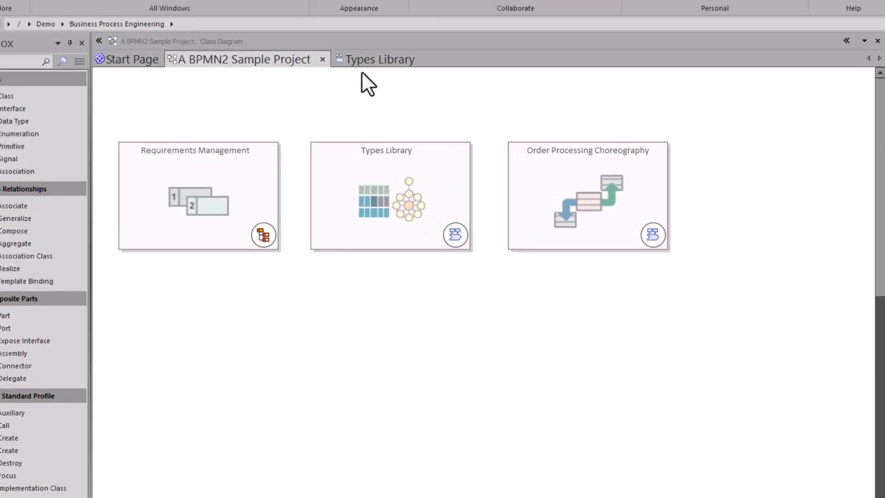
Step: Preview the linked diagrams of Requirements Management, Types Library and Order Processing Choreography in the sample project, closing each preview
{"action": "left_click", "coordinate": [269, 242]}
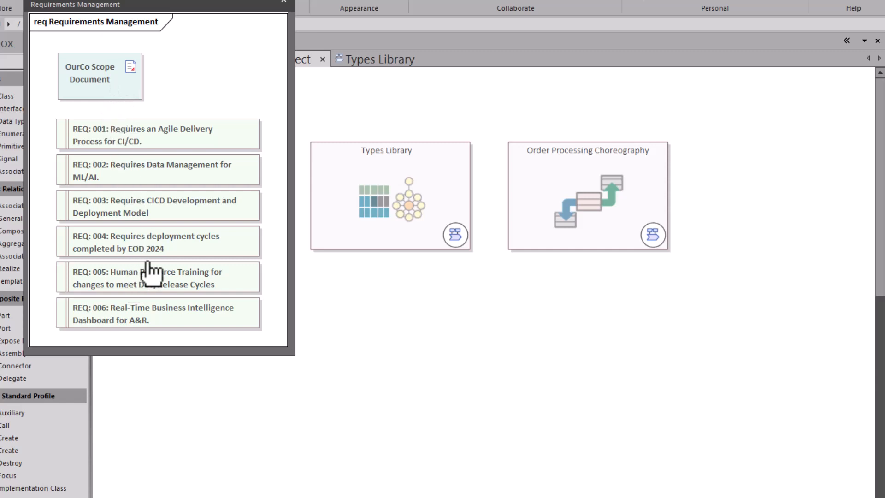
{"action": "left_click", "coordinate": [282, 3]}
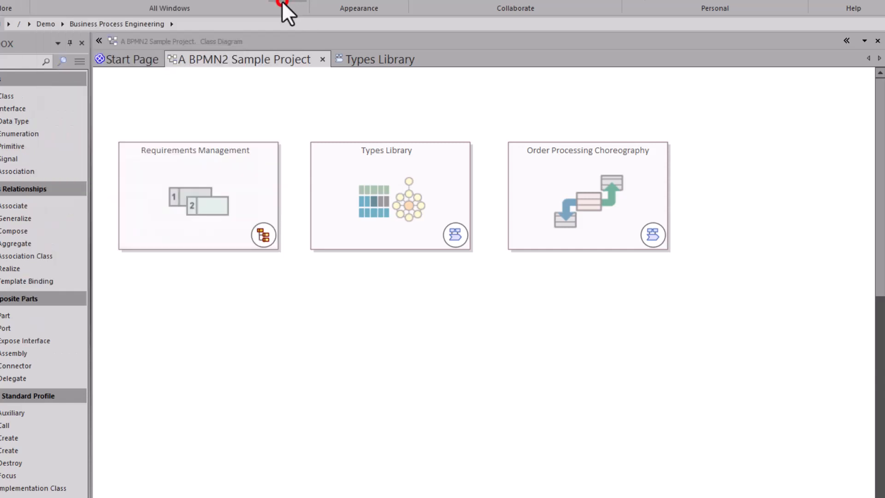
{"action": "left_click", "coordinate": [458, 237]}
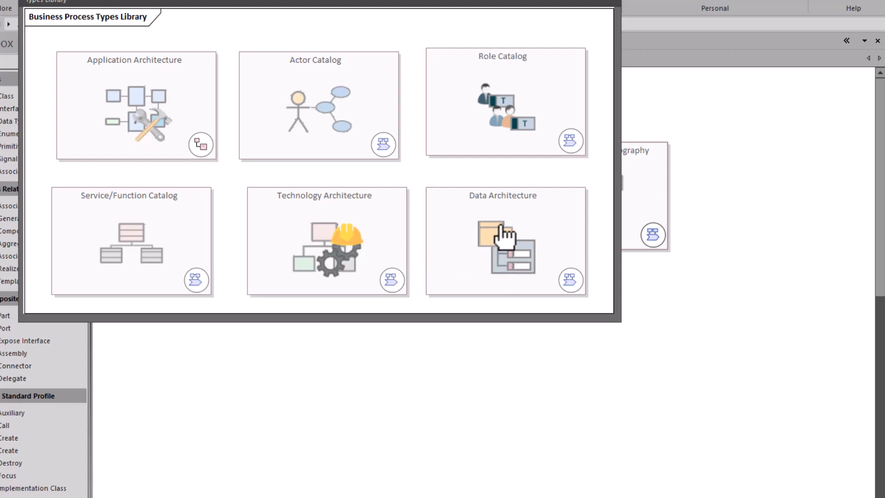
{"action": "left_click", "coordinate": [608, 2]}
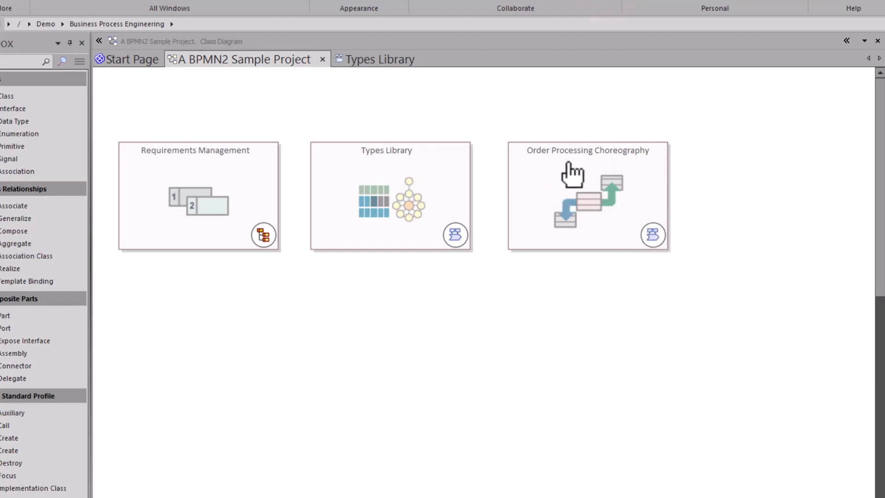
{"action": "left_click", "coordinate": [653, 235]}
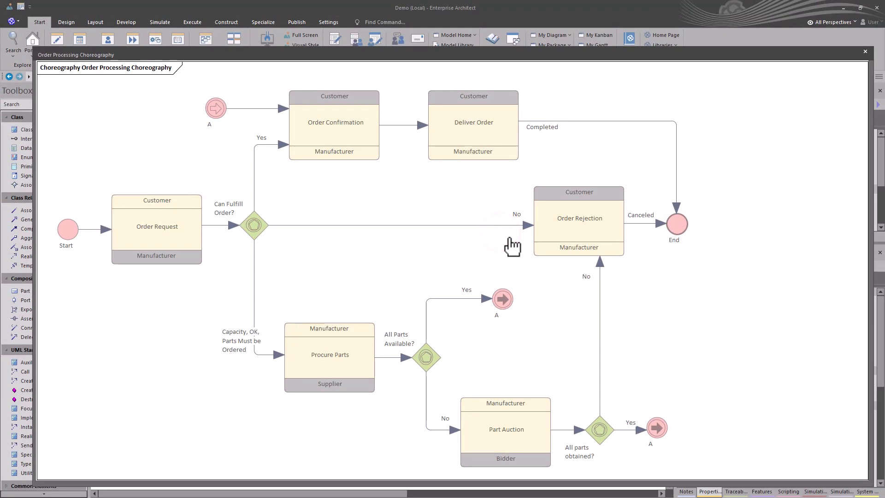
{"action": "left_click", "coordinate": [864, 52]}
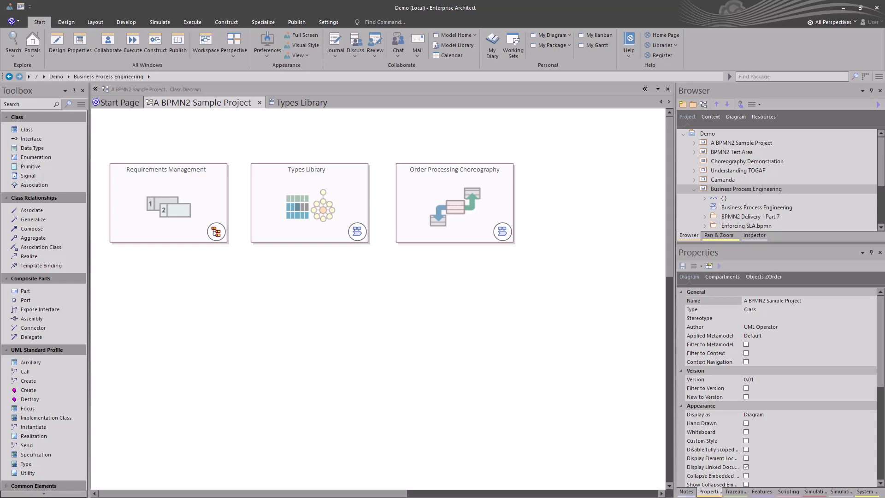
Step: Preview the Requirements Management diagram from its navigation cell and open it in full
{"action": "left_click", "coordinate": [220, 234]}
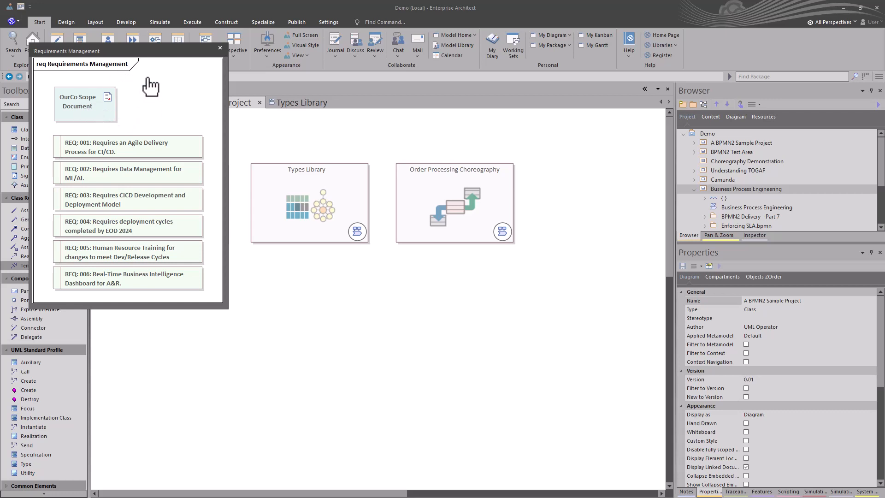
{"action": "left_click", "coordinate": [221, 48]}
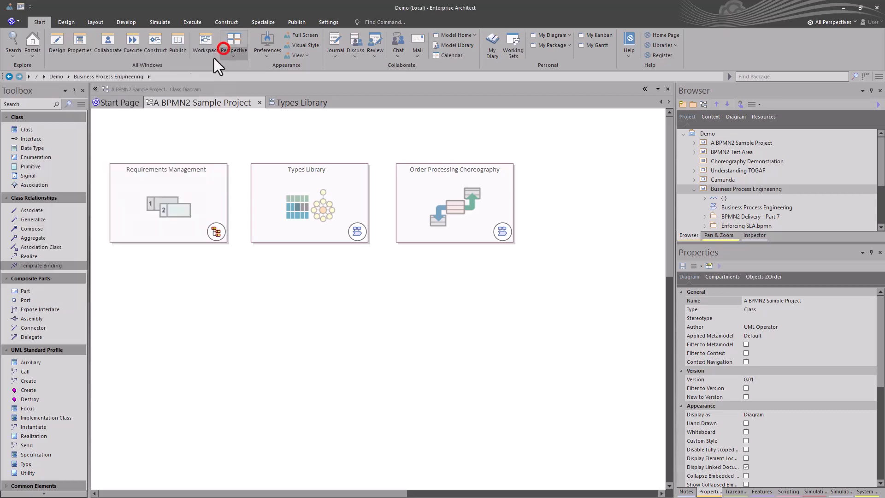
{"action": "double_click", "coordinate": [167, 182]}
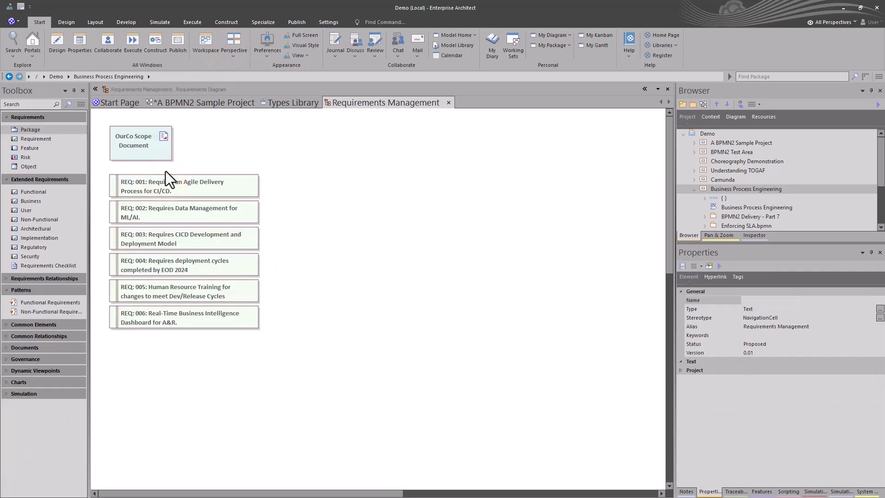
Step: Open the OurCo Scope Document from the requirements diagram, read through it and close it
{"action": "double_click", "coordinate": [143, 153]}
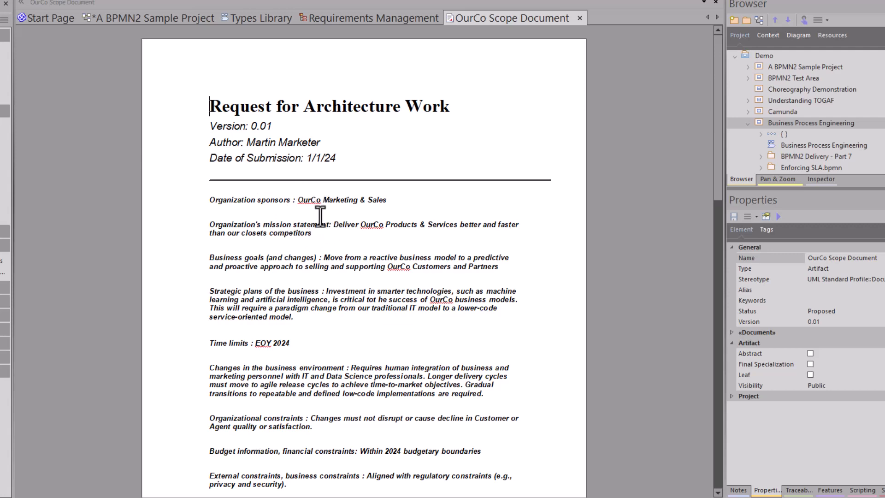
{"action": "scroll", "coordinate": [321, 215], "scroll_direction": "down", "scroll_amount": 2}
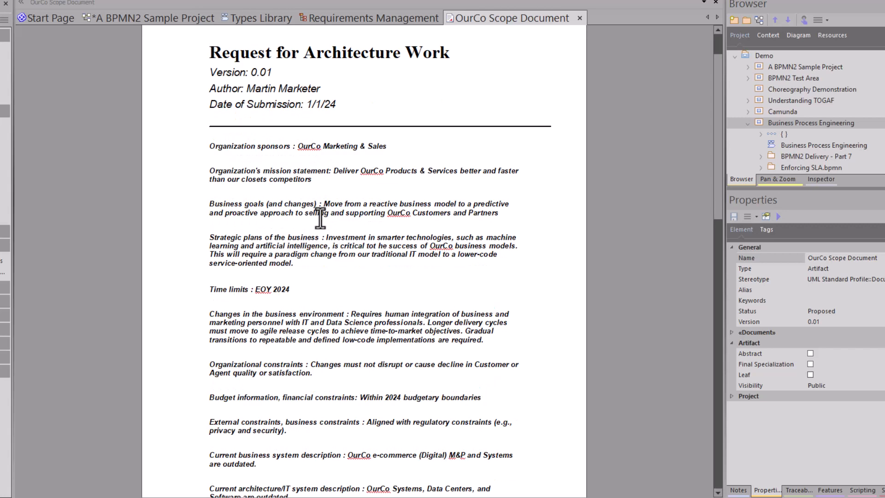
{"action": "scroll", "coordinate": [320, 217], "scroll_direction": "down", "scroll_amount": 4}
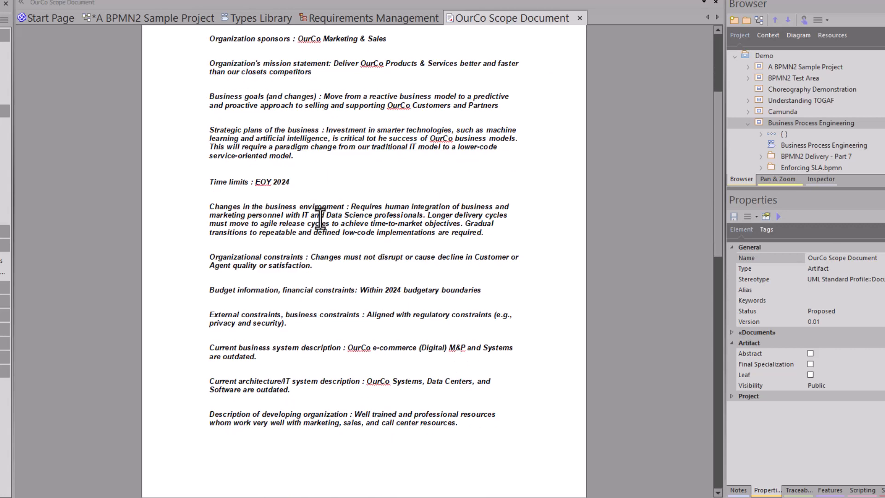
{"action": "scroll", "coordinate": [320, 219], "scroll_direction": "up", "scroll_amount": 3}
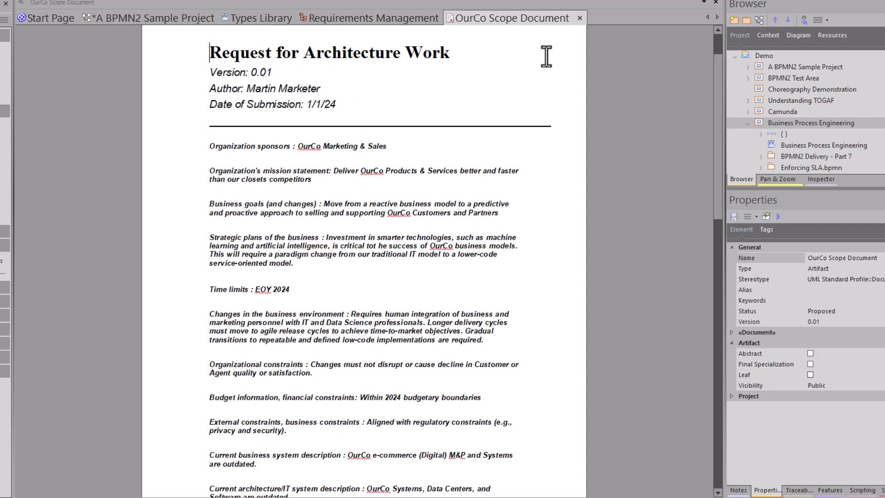
{"action": "left_click", "coordinate": [579, 18]}
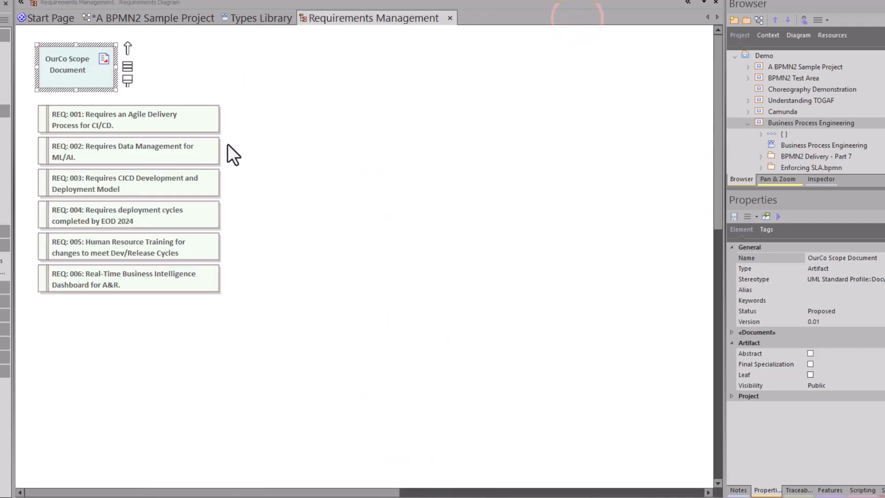
Step: Show the notes of REQ: 001 and float the Notes window beside the requirements
{"action": "left_click", "coordinate": [161, 119]}
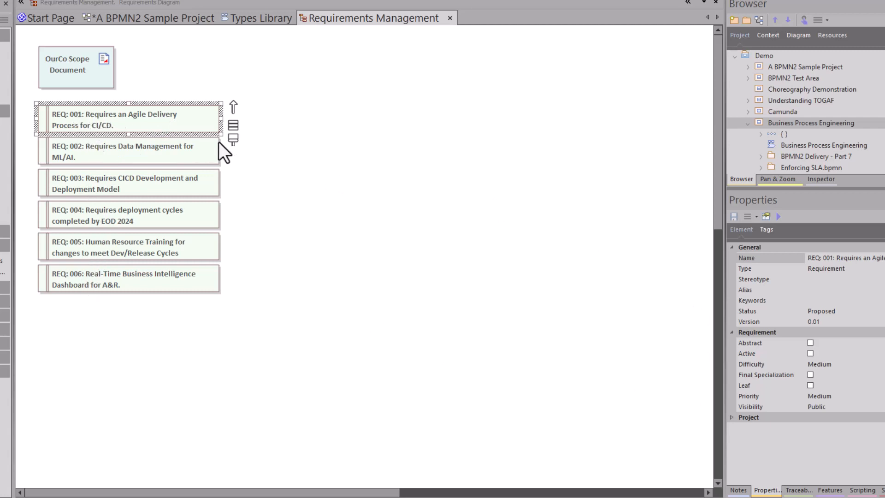
{"action": "left_click", "coordinate": [163, 125]}
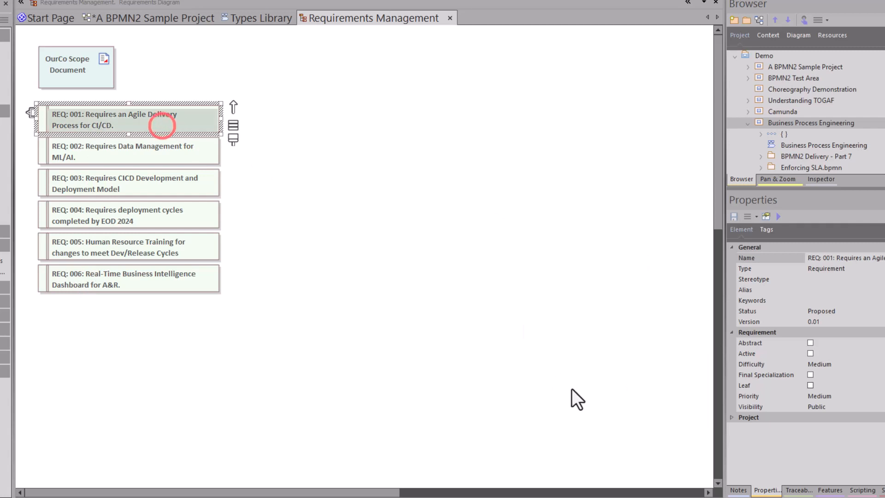
{"action": "left_click", "coordinate": [736, 490]}
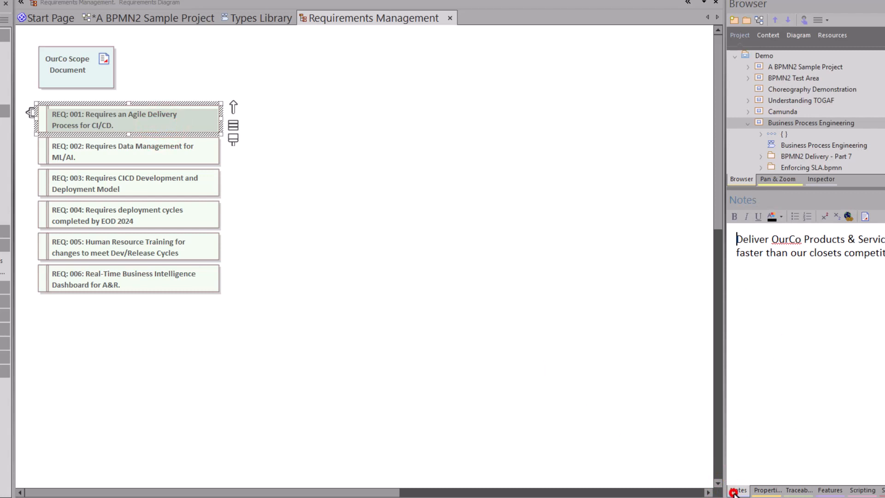
{"action": "left_click_drag", "start_coordinate": [733, 491], "coordinate": [295, 98]}
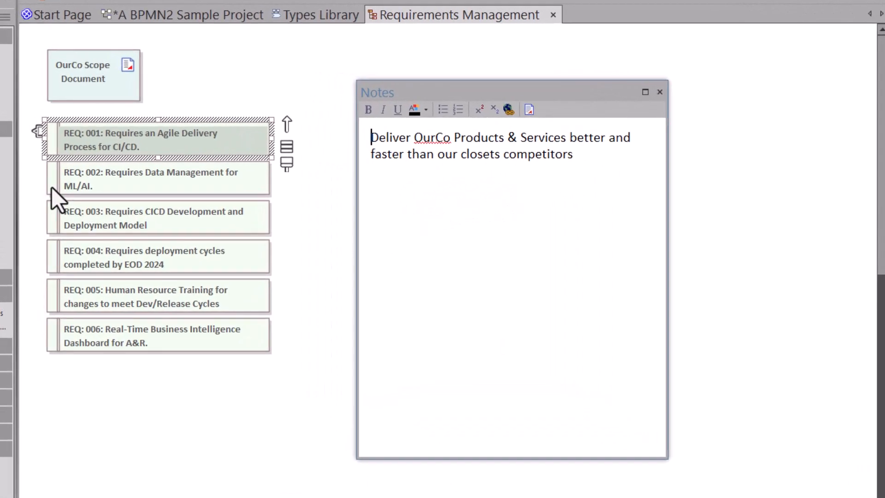
Step: Review the notes of requirements REQ: 002 through REQ: 006 one after another
{"action": "left_click", "coordinate": [99, 170]}
{"action": "left_click", "coordinate": [99, 213]}
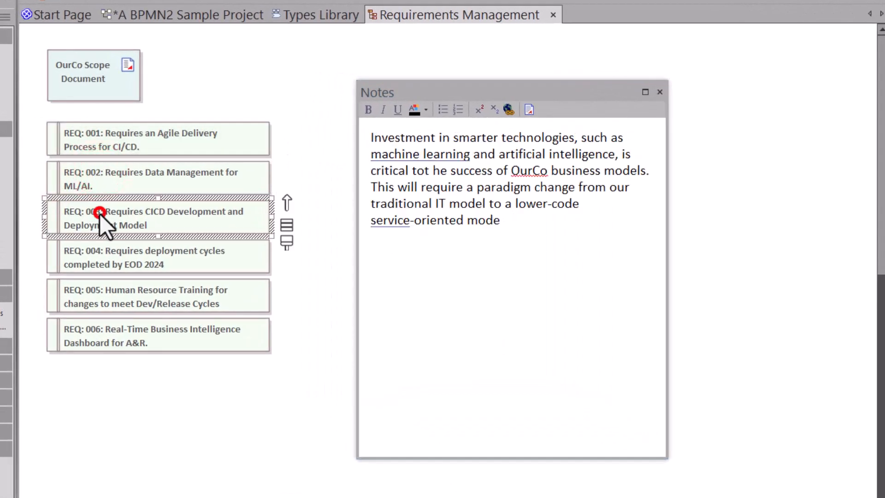
{"action": "left_click", "coordinate": [138, 253]}
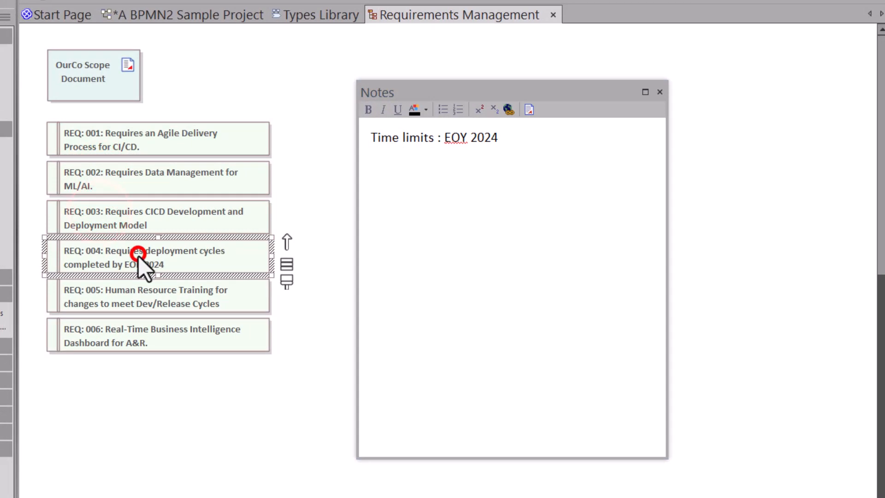
{"action": "left_click", "coordinate": [117, 290]}
{"action": "left_click", "coordinate": [124, 335]}
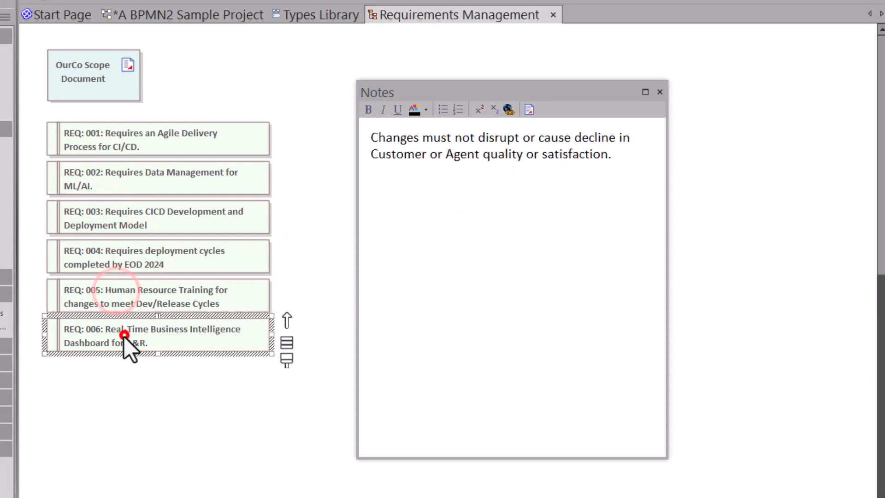
Step: Reopen the OurCo Scope Document and close the floating Notes window covering it
{"action": "double_click", "coordinate": [115, 81]}
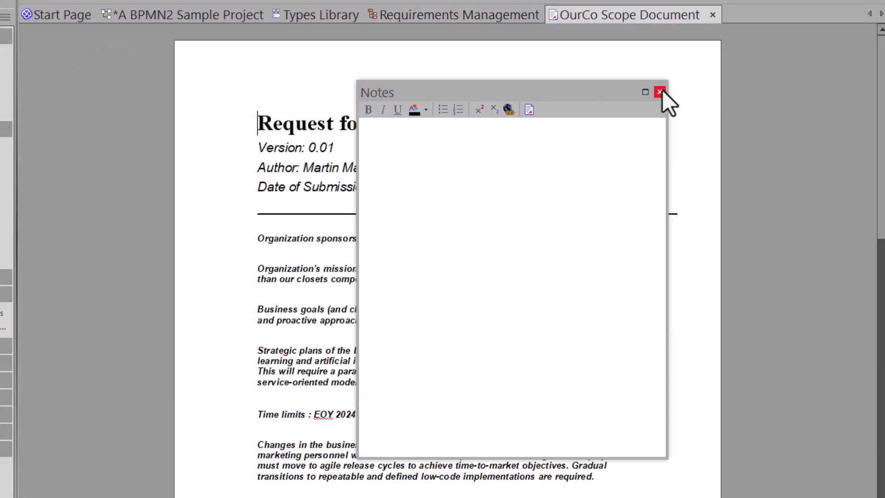
{"action": "left_click", "coordinate": [660, 92]}
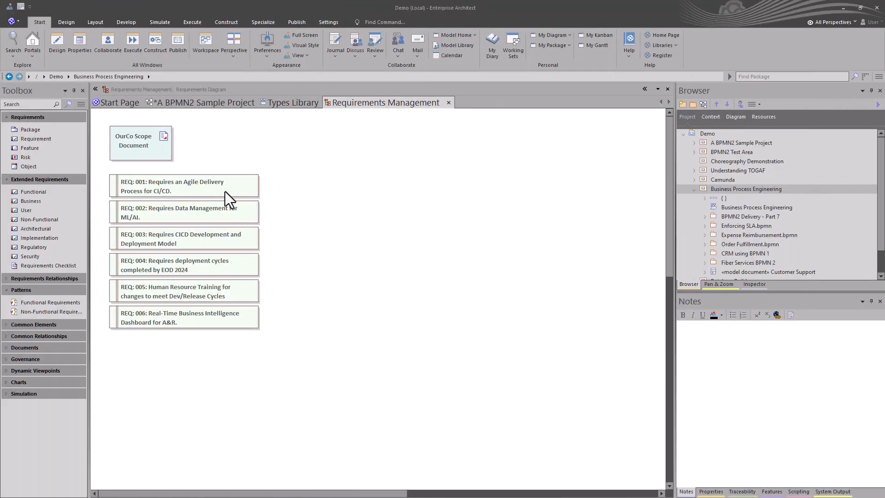
Step: Open the properties of REQ: 001 and inspect its internal requirements for the software delivery and product realization process catalogs
{"action": "double_click", "coordinate": [203, 185]}
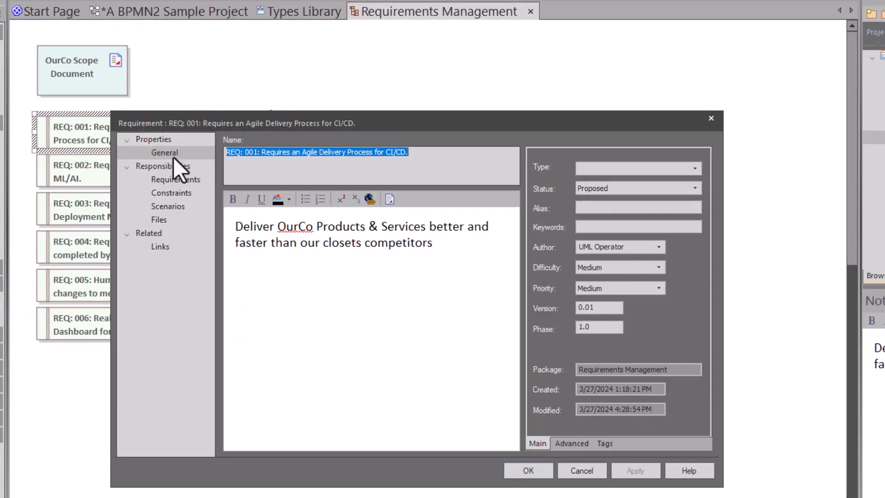
{"action": "left_click", "coordinate": [167, 181]}
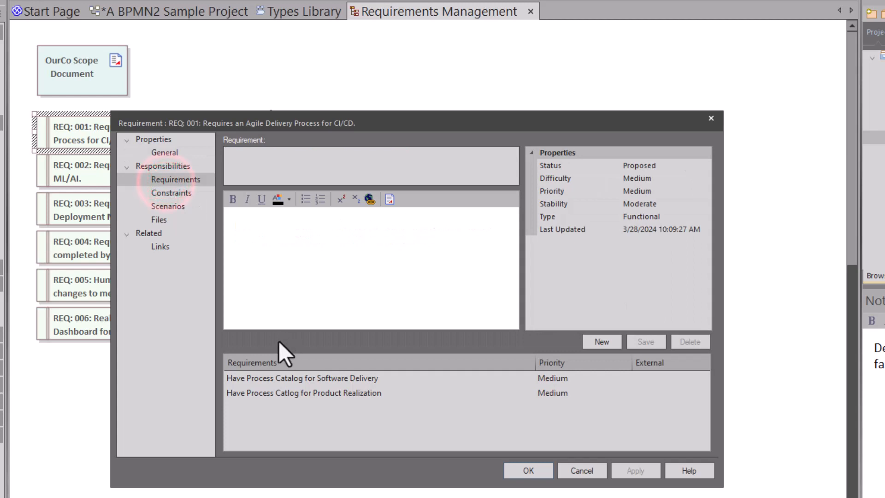
{"action": "left_click", "coordinate": [268, 376]}
{"action": "left_click", "coordinate": [271, 391]}
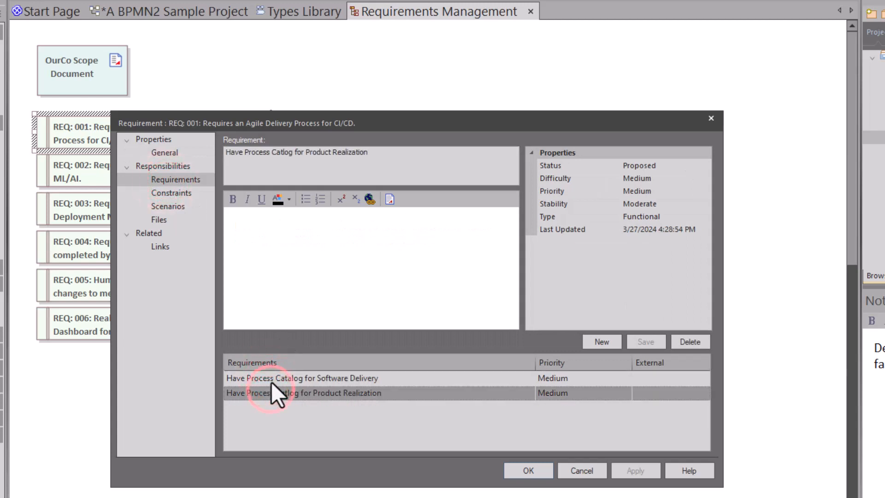
Step: Finish reviewing REQ: 001's internal requirements, and inspect the Data Management Platform internal requirement in the properties of REQ: 002
{"action": "left_click", "coordinate": [271, 377]}
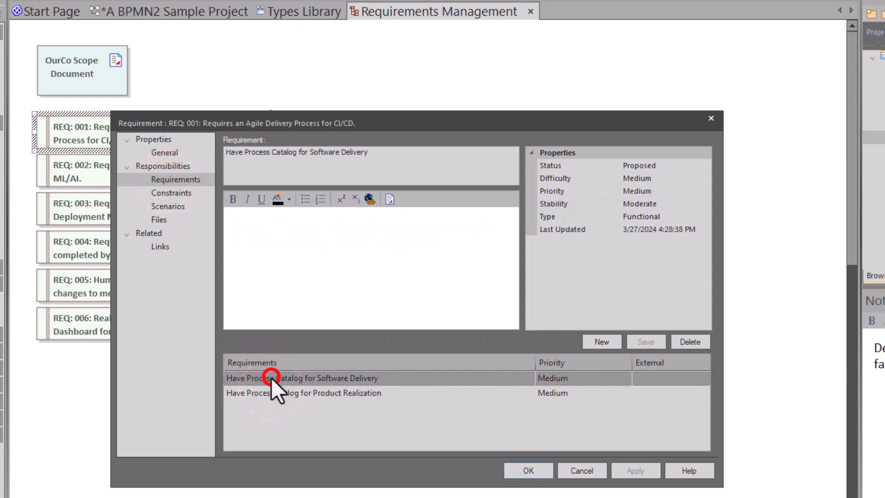
{"action": "left_click", "coordinate": [528, 471]}
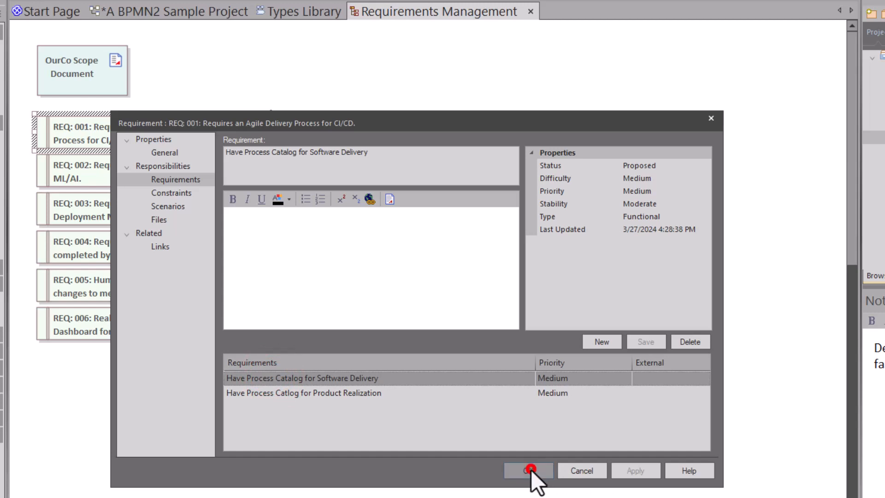
{"action": "double_click", "coordinate": [181, 173]}
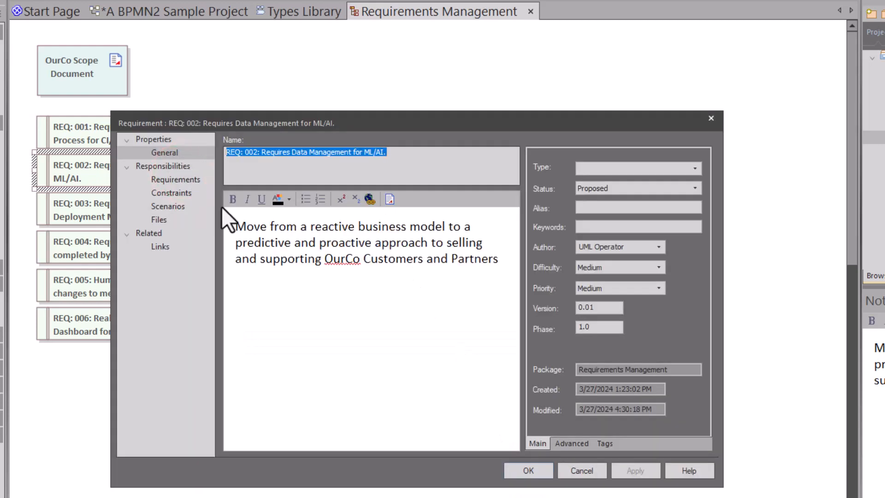
{"action": "left_click", "coordinate": [182, 182]}
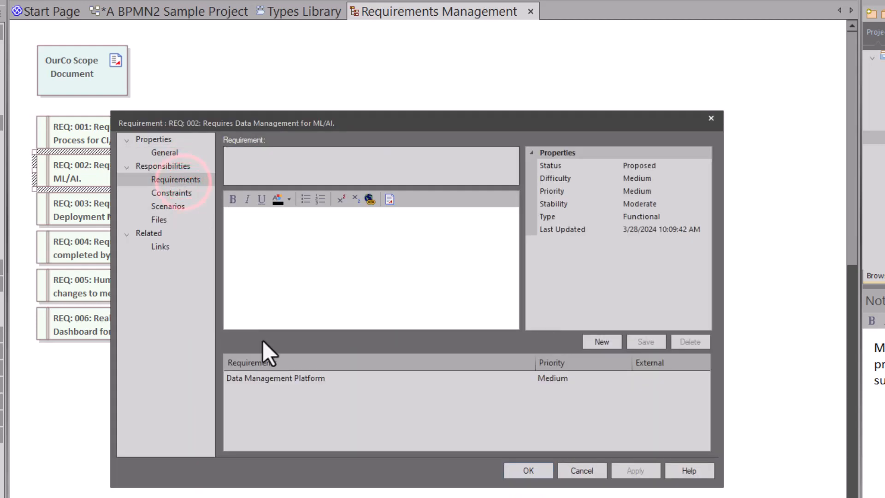
{"action": "left_click", "coordinate": [261, 375]}
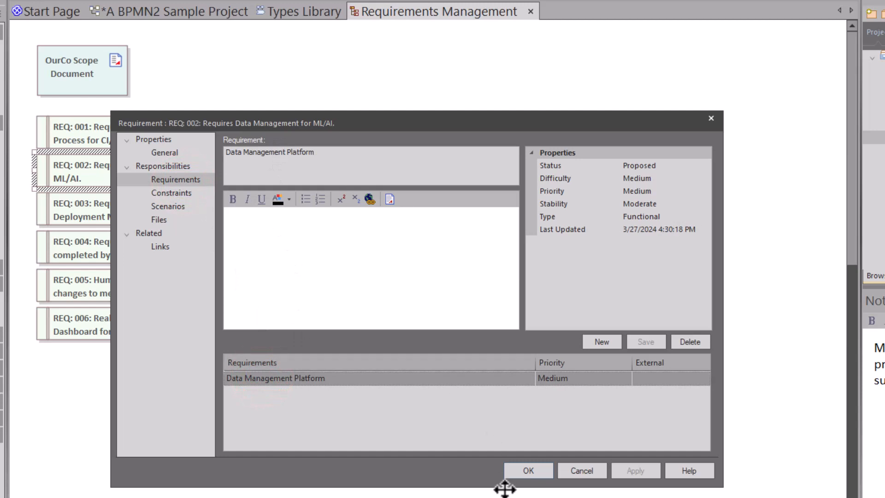
{"action": "left_click", "coordinate": [528, 470]}
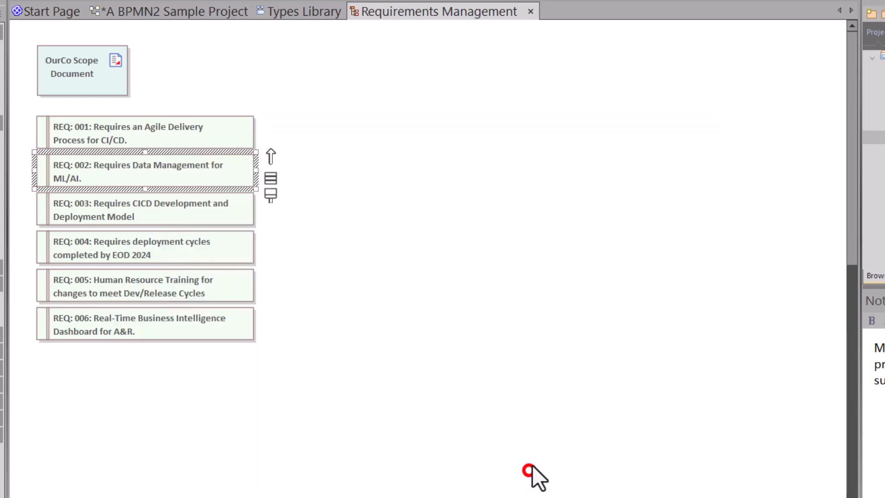
Step: Select requirements REQ: 001 through REQ: 006 together on the diagram and clear the selection
{"action": "left_click", "coordinate": [190, 209]}
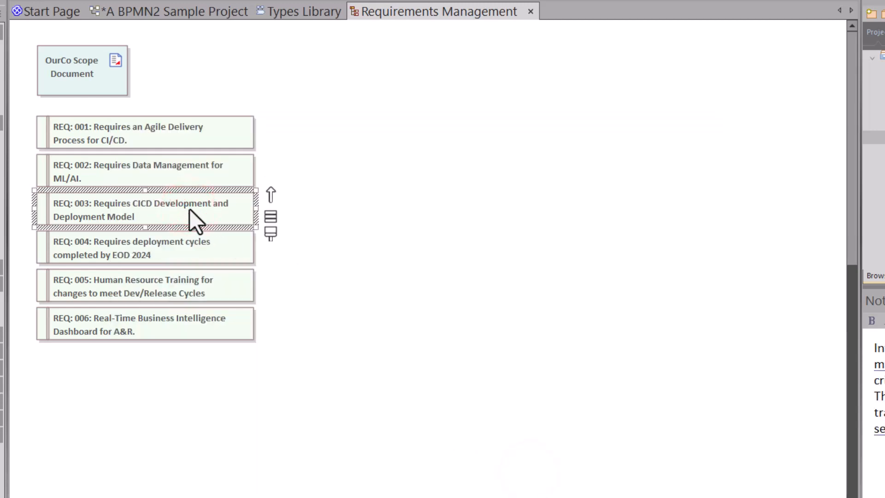
{"action": "left_click_drag", "start_coordinate": [234, 365], "coordinate": [148, 135]}
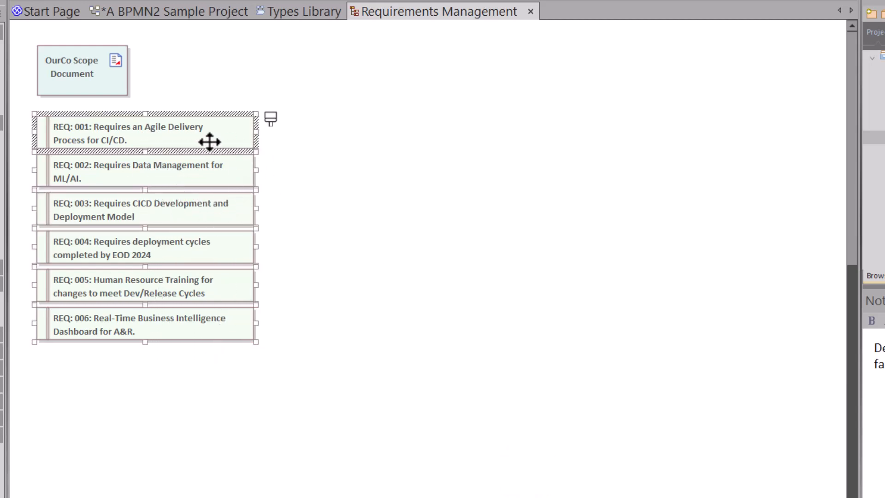
{"action": "left_click", "coordinate": [335, 175]}
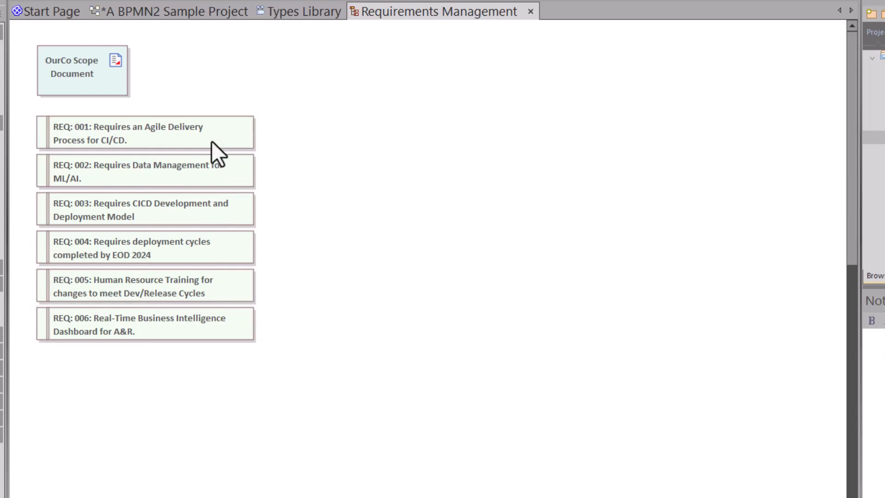
{"action": "left_click_drag", "start_coordinate": [167, 335], "coordinate": [149, 144]}
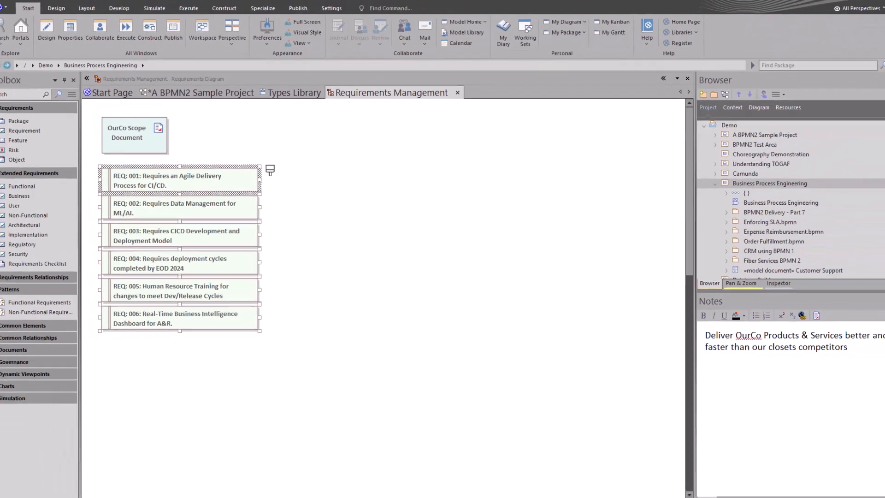
{"action": "left_click", "coordinate": [452, 368]}
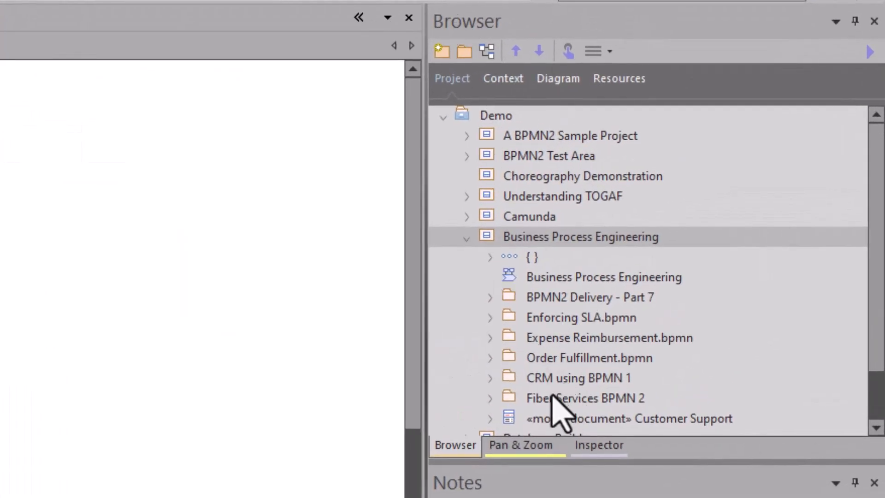
Step: Show the Inspector for REQ: 001 and examine its details and trace views
{"action": "left_click", "coordinate": [595, 446]}
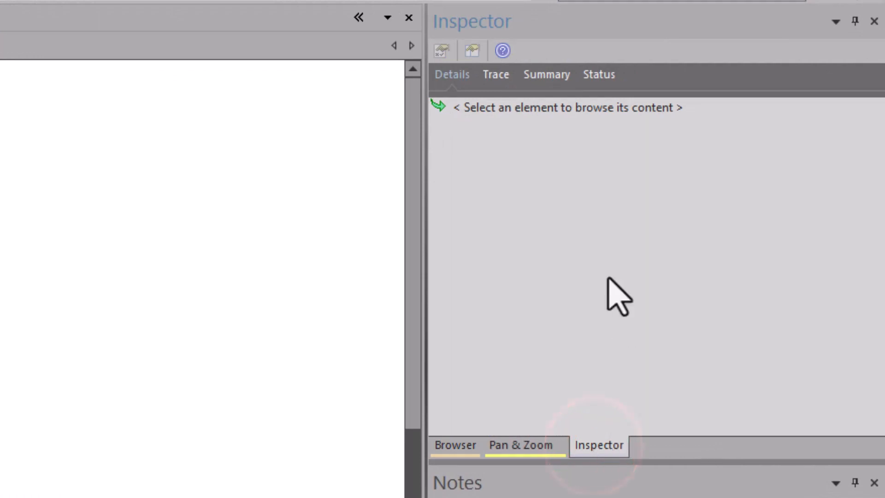
{"action": "left_click", "coordinate": [157, 147]}
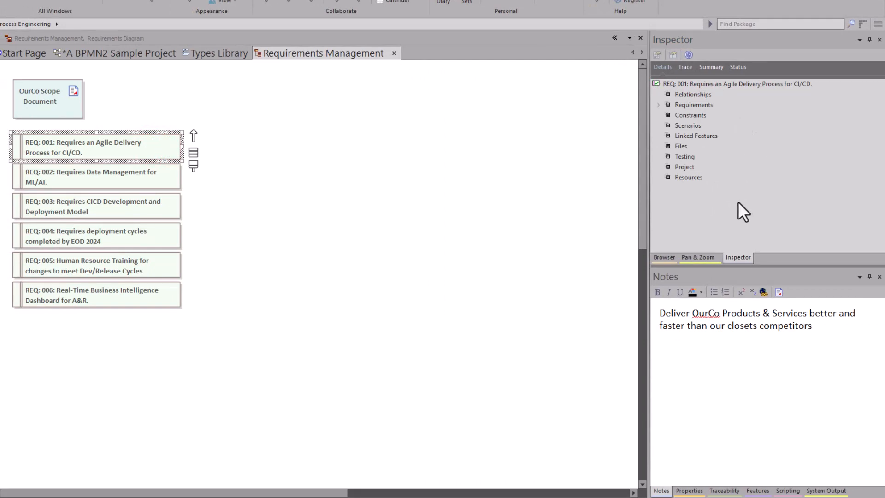
{"action": "left_click", "coordinate": [686, 66]}
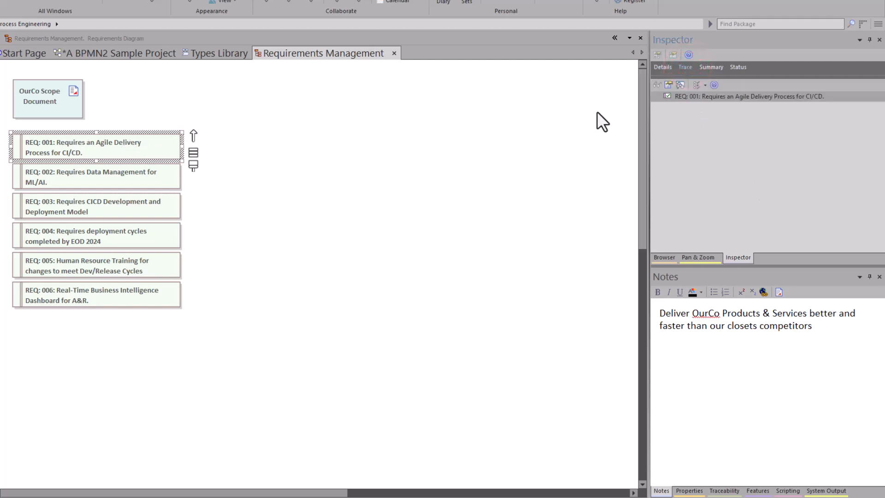
Step: Show the Traceability window and check it for REQ: 002, REQ: 003 and REQ: 001
{"action": "left_click", "coordinate": [722, 491]}
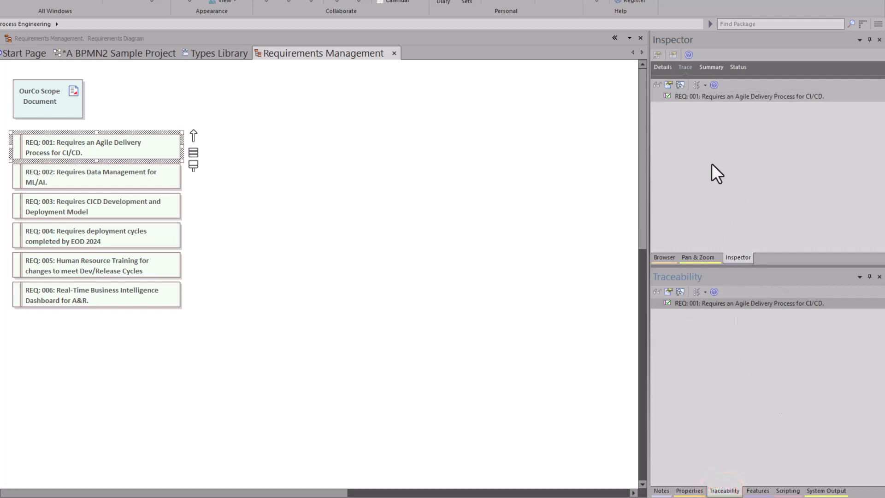
{"action": "left_click", "coordinate": [137, 180]}
{"action": "left_click", "coordinate": [128, 204]}
{"action": "left_click", "coordinate": [136, 153]}
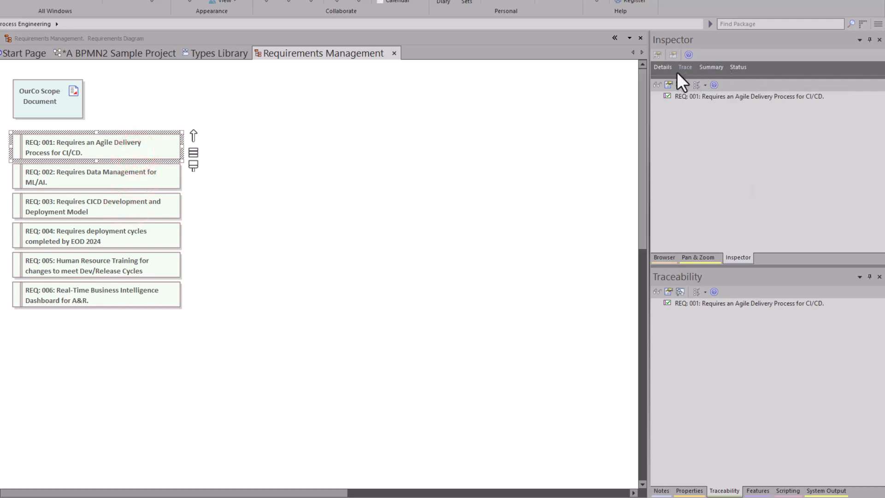
Step: Return to REQ: 001's details in the Inspector and review its visible-item options, including Requirements, Constraints, Scenarios and Attributes, keeping the choices
{"action": "left_click", "coordinate": [664, 67]}
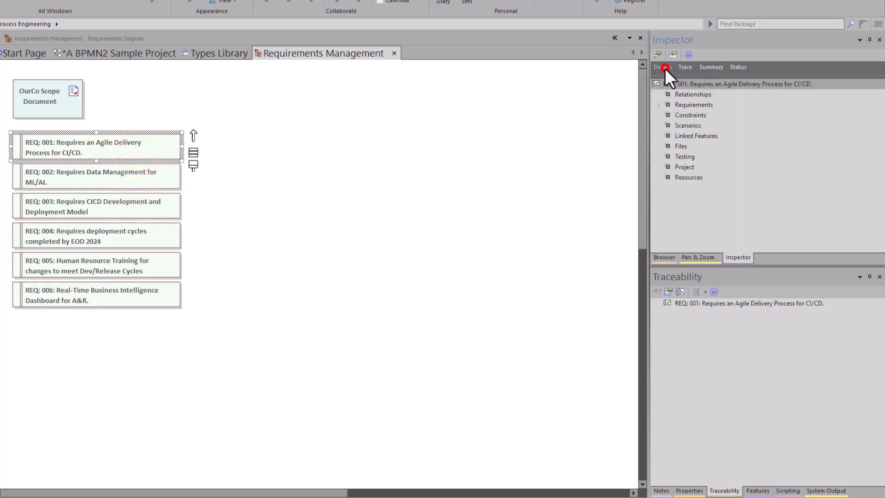
{"action": "right_click", "coordinate": [681, 84]}
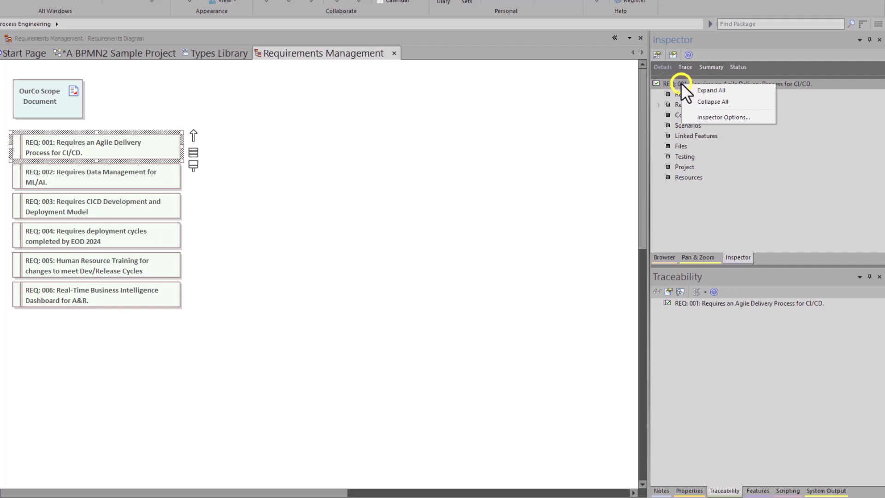
{"action": "left_click", "coordinate": [715, 118]}
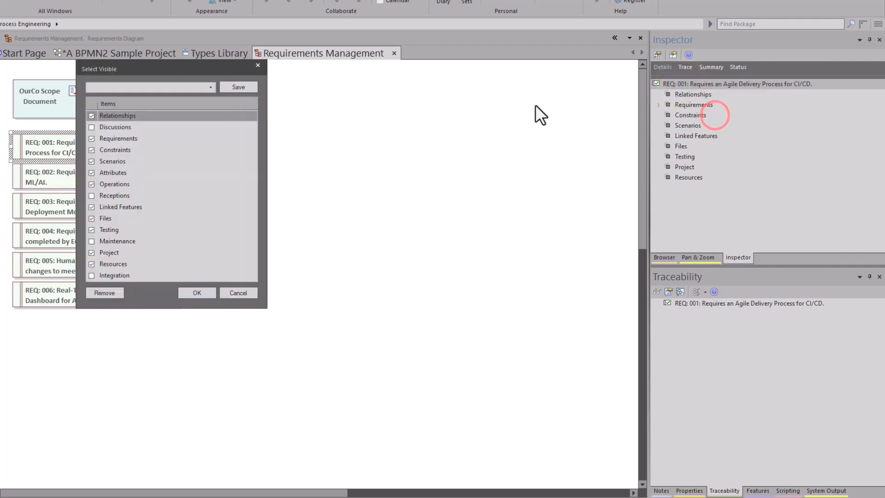
{"action": "left_click_drag", "start_coordinate": [148, 71], "coordinate": [514, 75]}
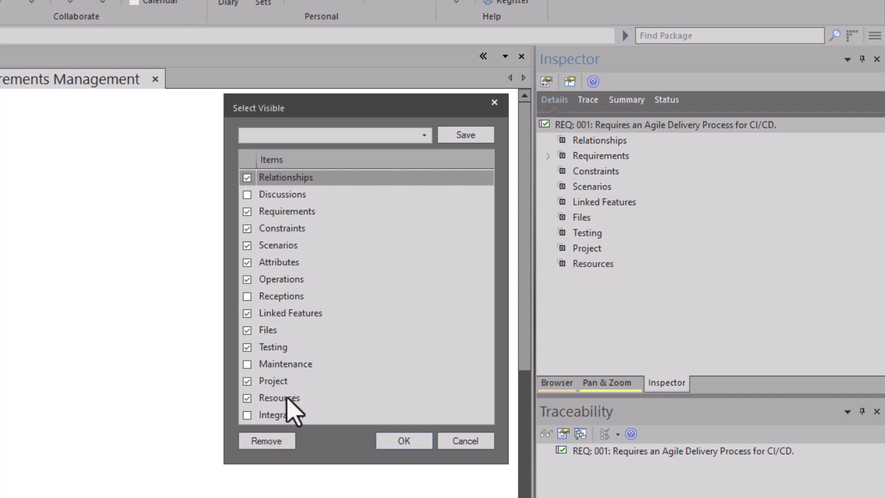
{"action": "left_click", "coordinate": [274, 210]}
{"action": "left_click", "coordinate": [272, 227]}
{"action": "left_click", "coordinate": [276, 245]}
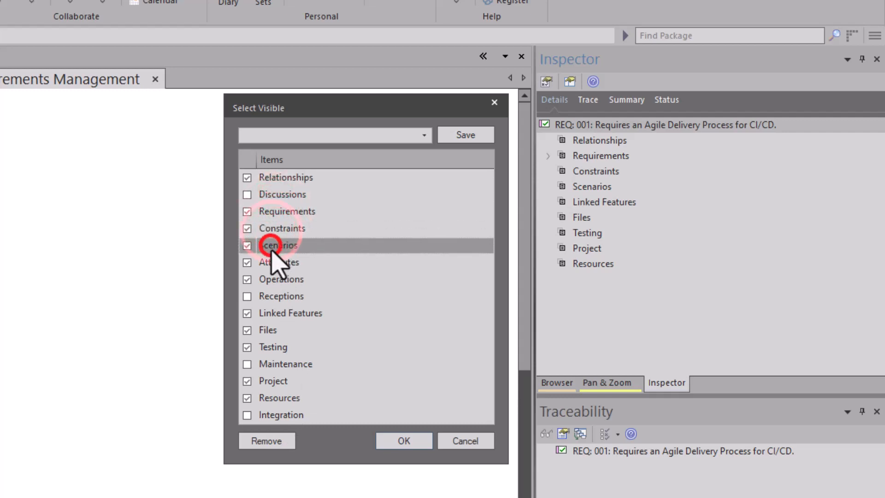
{"action": "left_click", "coordinate": [277, 262]}
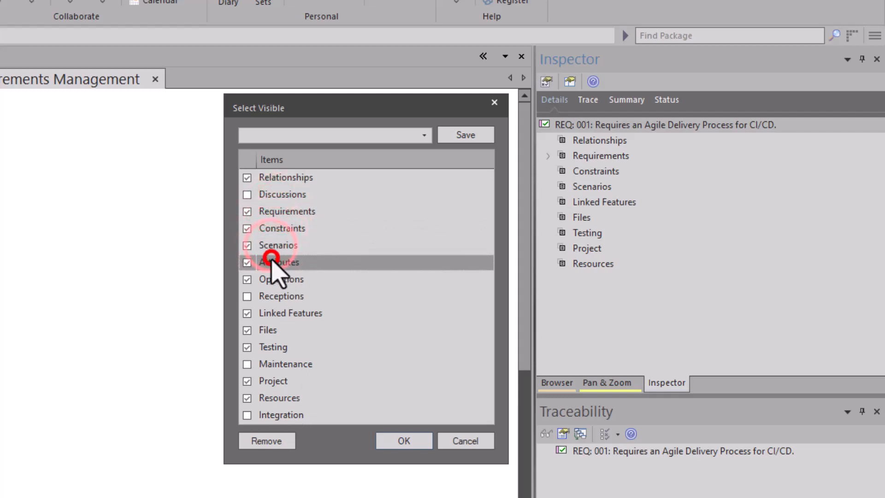
{"action": "left_click", "coordinate": [401, 443]}
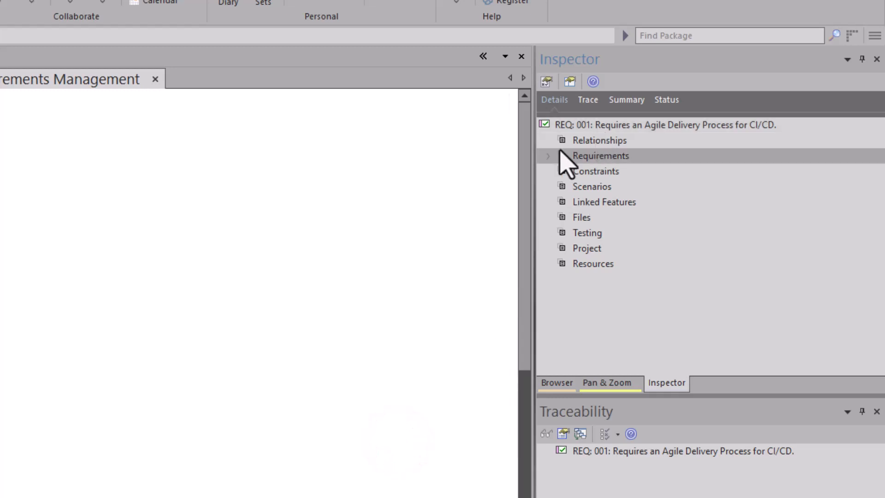
Step: Reopen the Inspector options to check the list of visible items again and accept them as they are
{"action": "right_click", "coordinate": [651, 321]}
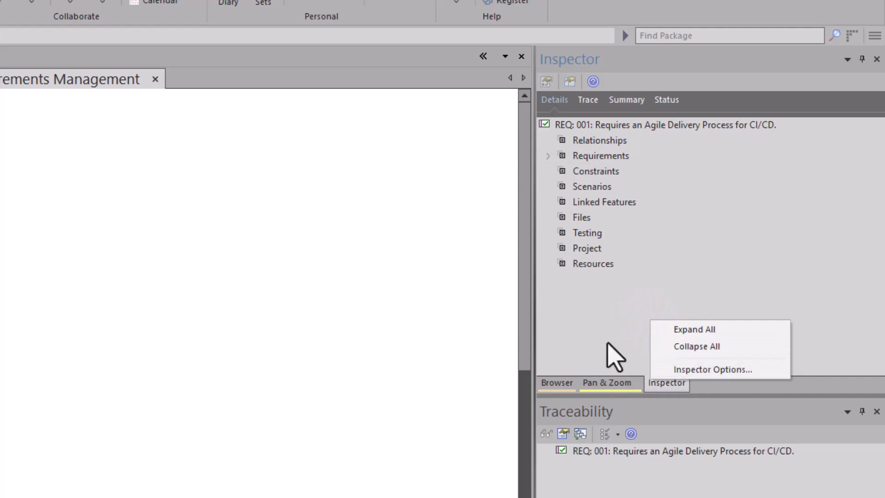
{"action": "right_click", "coordinate": [583, 311]}
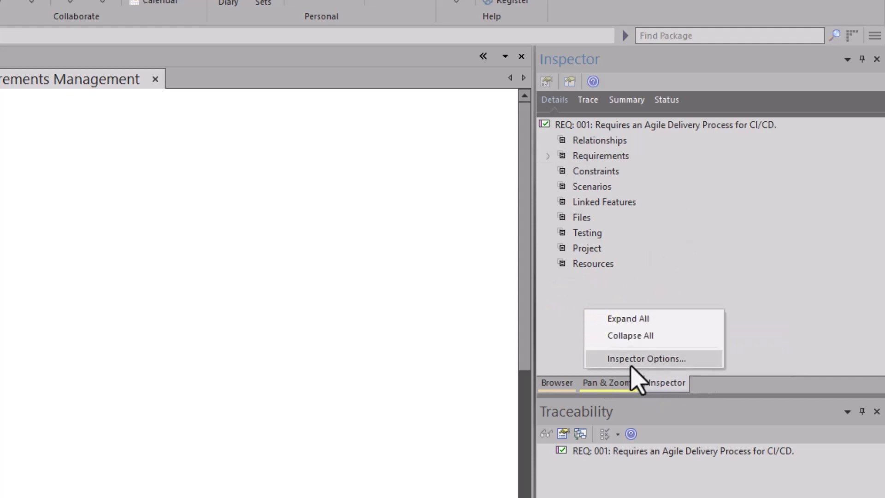
{"action": "left_click", "coordinate": [648, 359]}
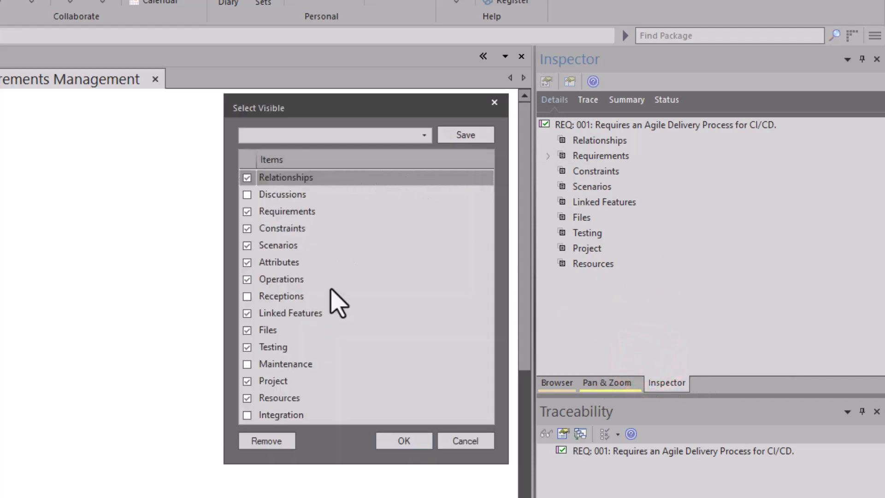
{"action": "left_click", "coordinate": [404, 441]}
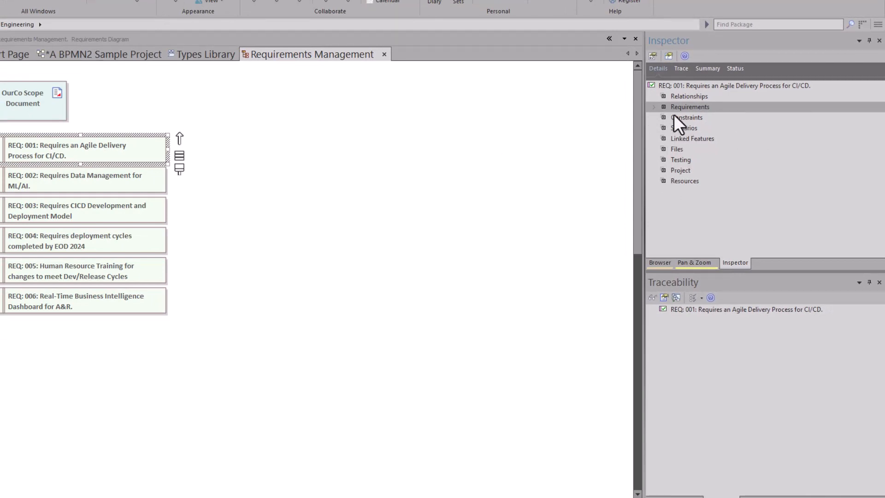
Step: Expand the Requirements node in the Inspector and review the internal requirements of REQ: 001 through REQ: 006, ending on REQ: 001
{"action": "left_click", "coordinate": [654, 107]}
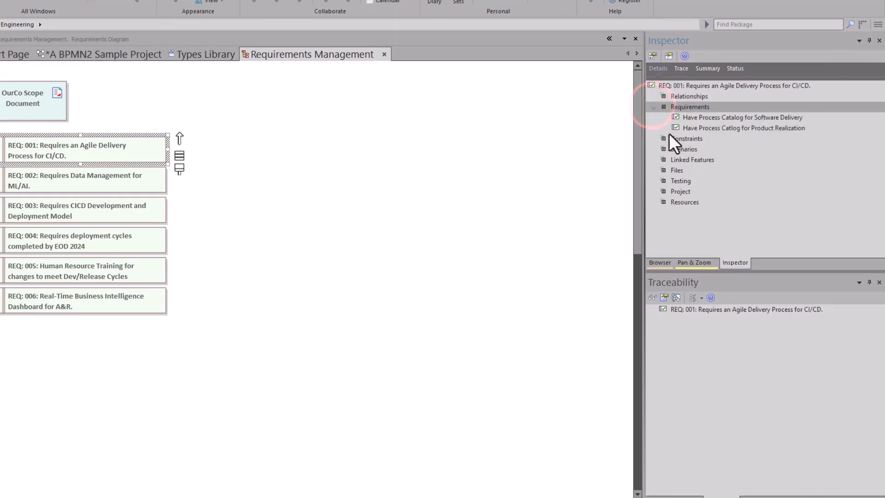
{"action": "left_click", "coordinate": [84, 178]}
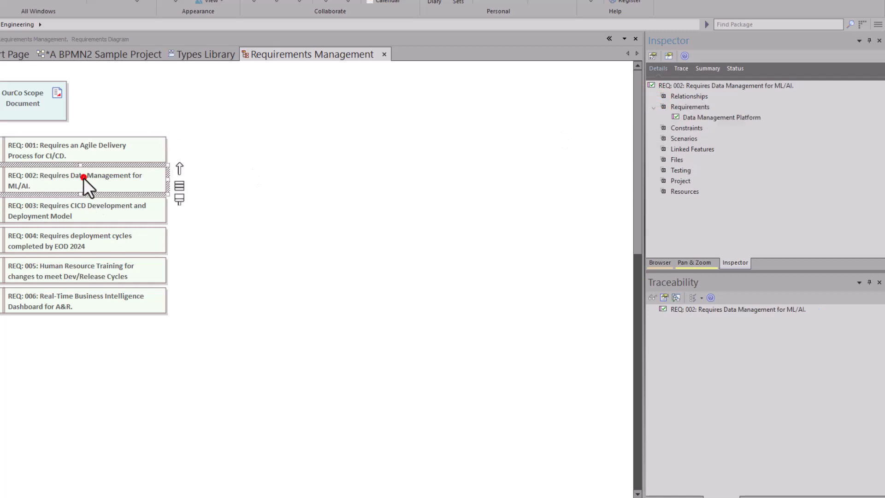
{"action": "left_click", "coordinate": [80, 211]}
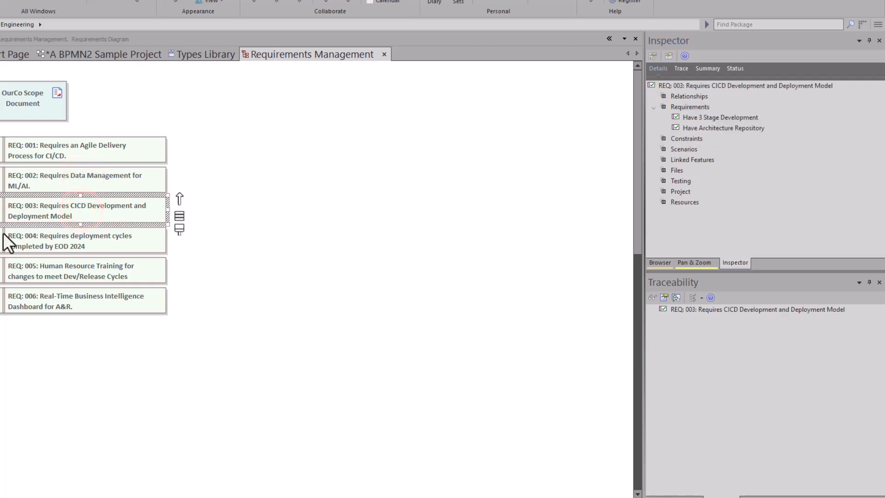
{"action": "left_click", "coordinate": [44, 243]}
{"action": "left_click", "coordinate": [46, 261]}
{"action": "left_click", "coordinate": [56, 299]}
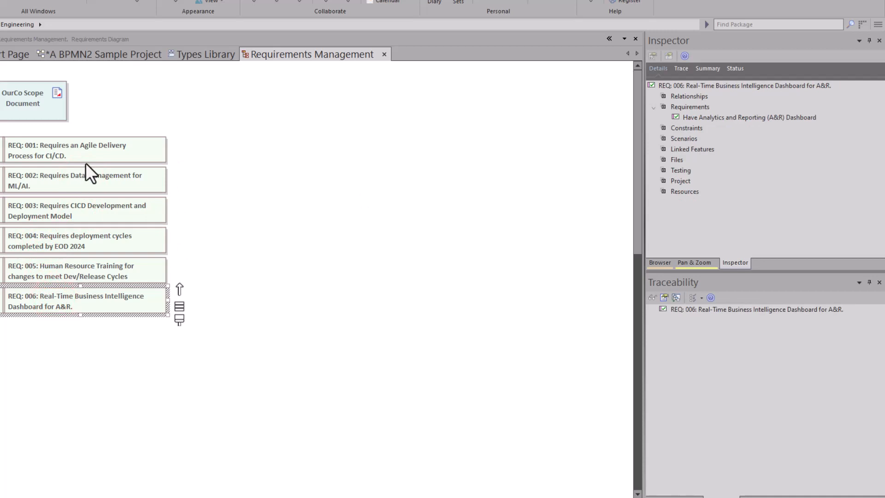
{"action": "left_click", "coordinate": [83, 150]}
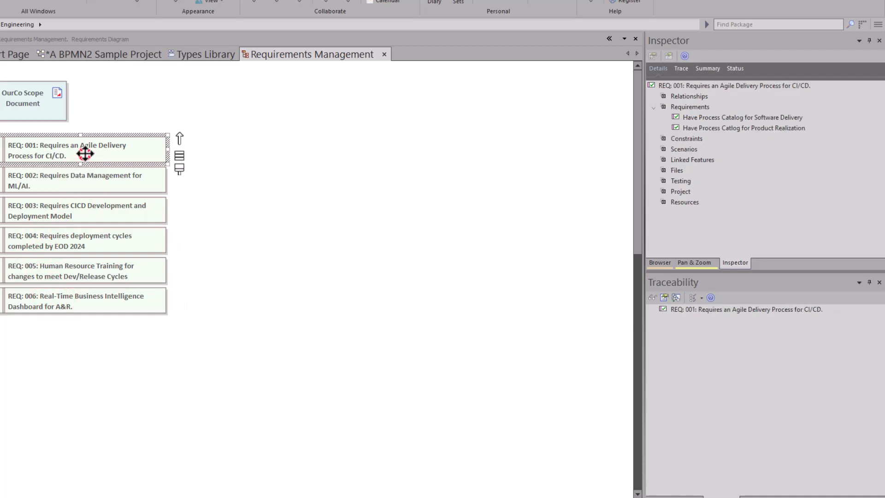
Step: Open REQ: 001's internal requirement Have Process Catalog for Software Delivery from the Inspector and place the cursor in its notes
{"action": "left_click", "coordinate": [708, 119]}
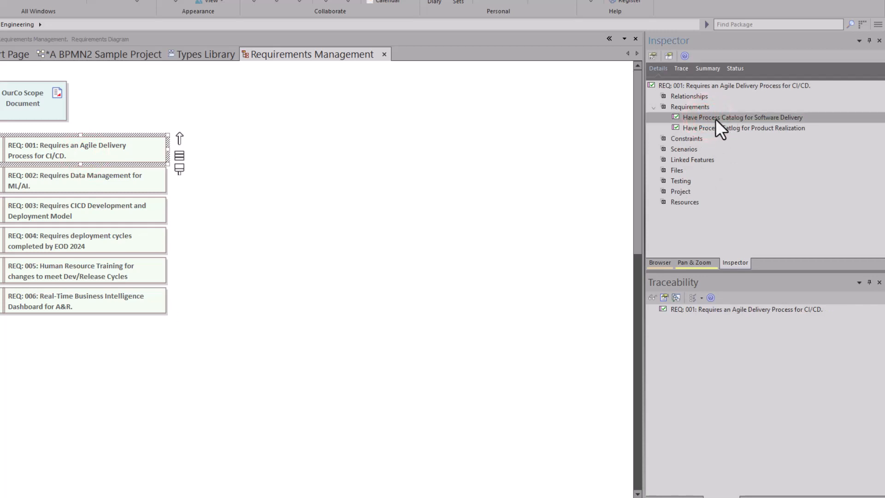
{"action": "double_click", "coordinate": [713, 118]}
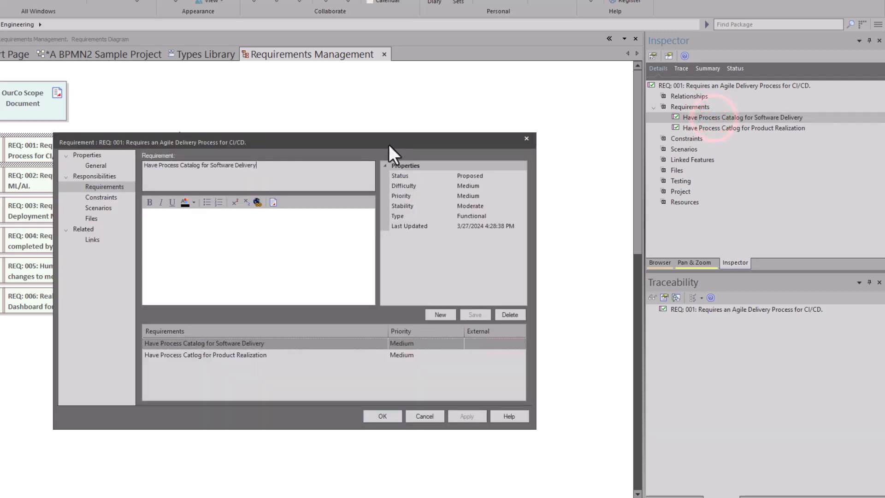
{"action": "left_click", "coordinate": [266, 263]}
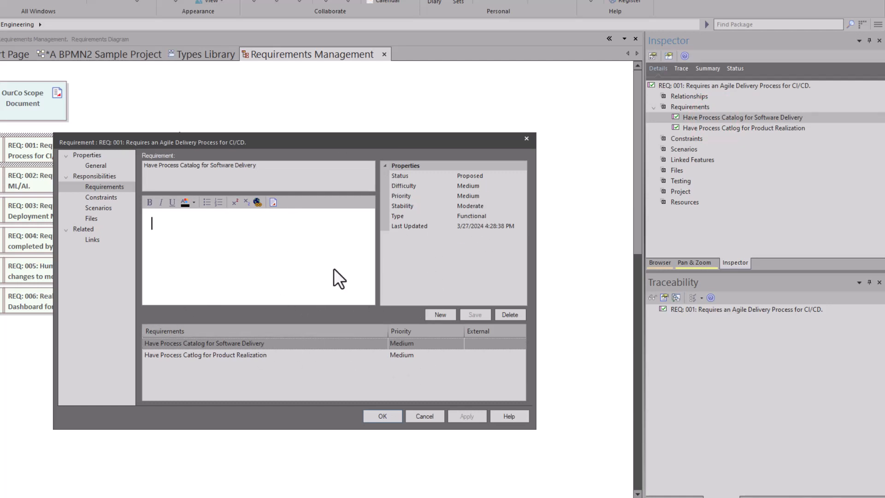
Step: Accept the internal requirement's dialog and review the Trace, Summary and Status views for REQ: 001 in the Inspector
{"action": "left_click", "coordinate": [383, 416]}
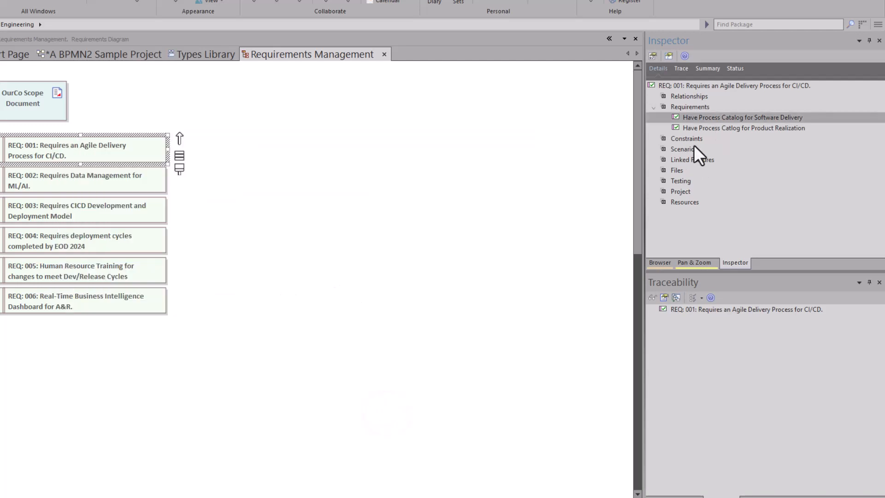
{"action": "left_click", "coordinate": [689, 118]}
{"action": "left_click", "coordinate": [684, 68]}
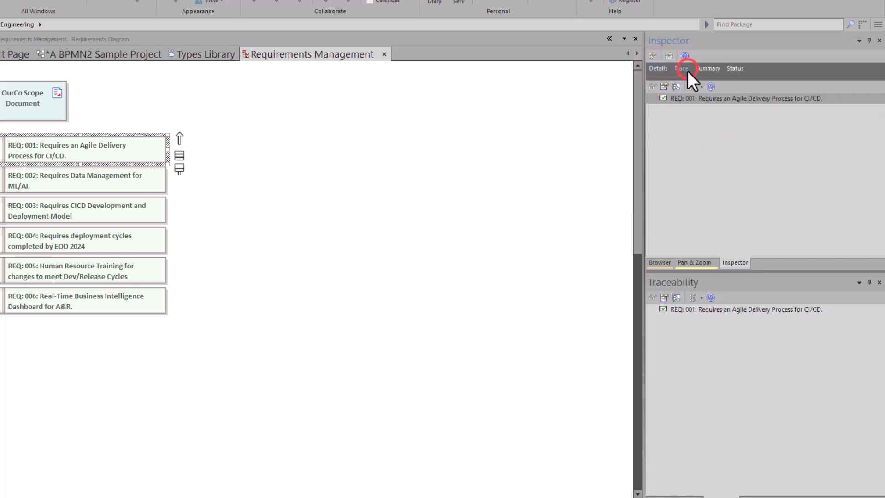
{"action": "left_click", "coordinate": [708, 68]}
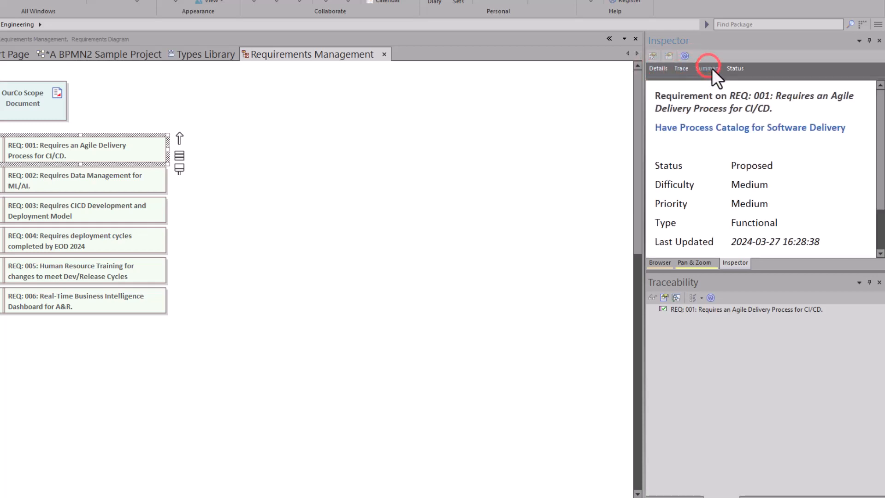
{"action": "left_click", "coordinate": [735, 68]}
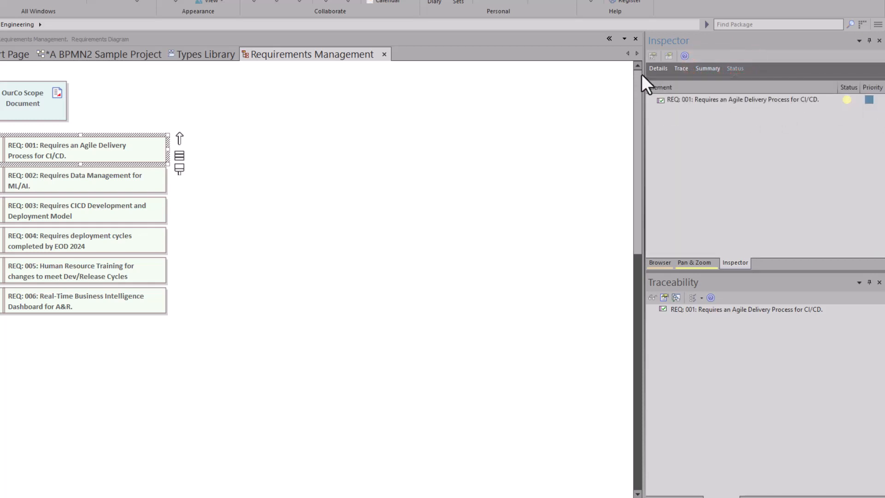
{"action": "left_click", "coordinate": [706, 69]}
{"action": "left_click", "coordinate": [735, 69]}
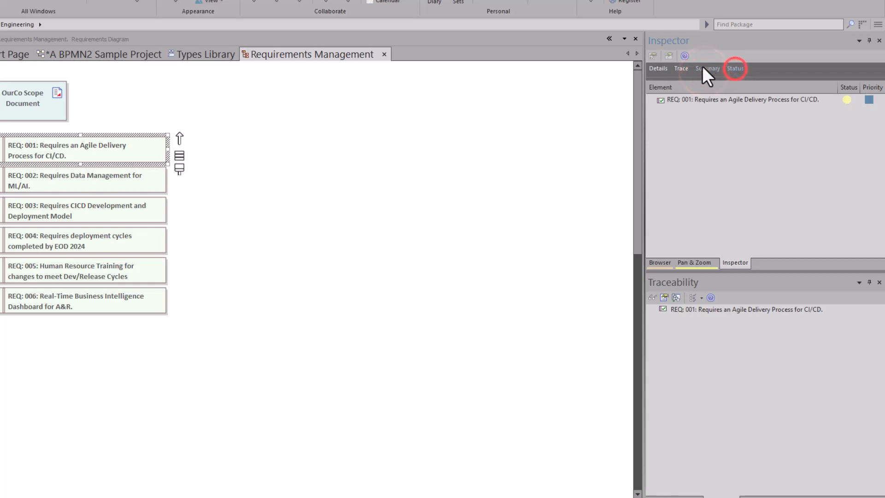
{"action": "left_click", "coordinate": [657, 68]}
{"action": "left_click", "coordinate": [682, 69]}
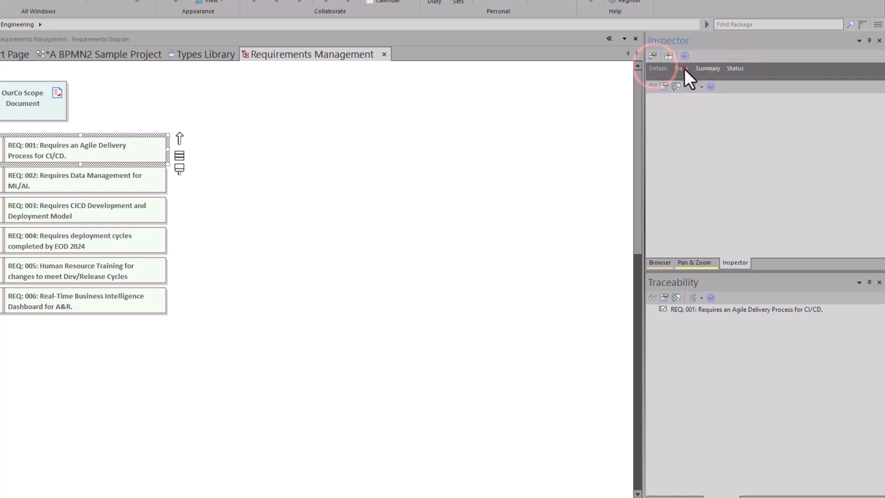
{"action": "left_click", "coordinate": [668, 68]}
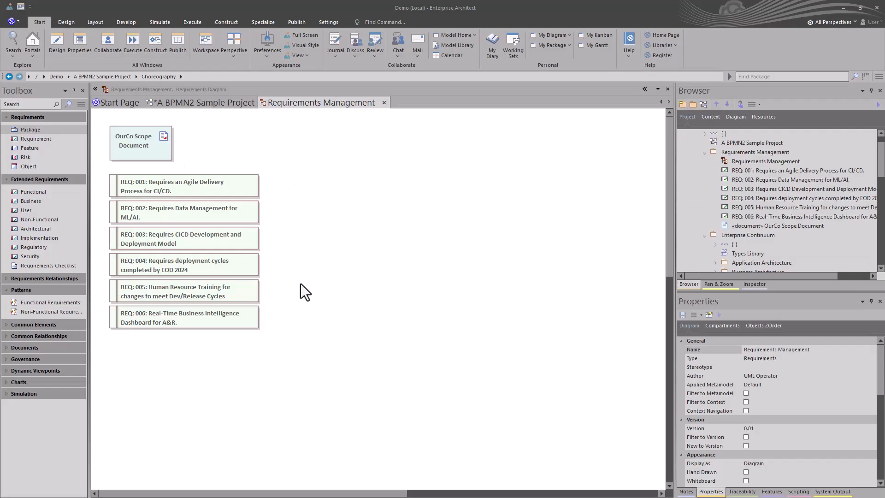
Step: Select the scope document and all six requirements on the Requirements Management diagram, clear the selection, and return to A BPMN2 Sample Project
{"action": "left_click_drag", "start_coordinate": [262, 343], "coordinate": [139, 140]}
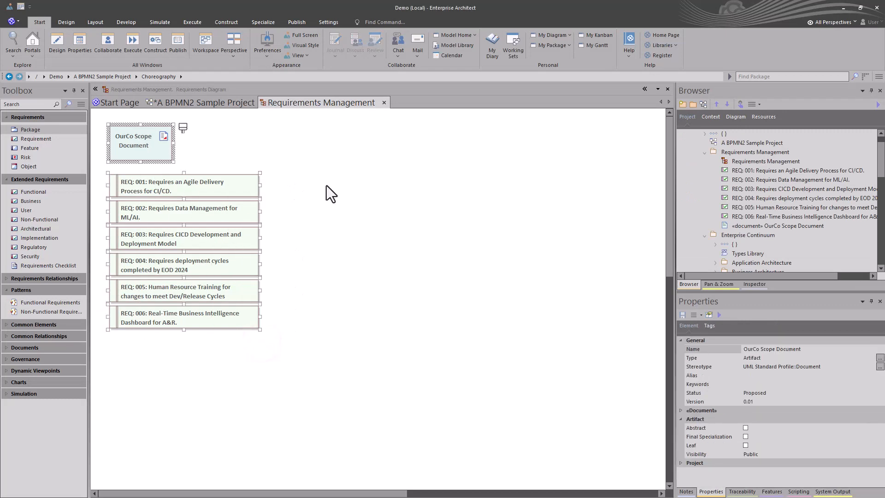
{"action": "left_click", "coordinate": [347, 207]}
{"action": "left_click", "coordinate": [217, 103]}
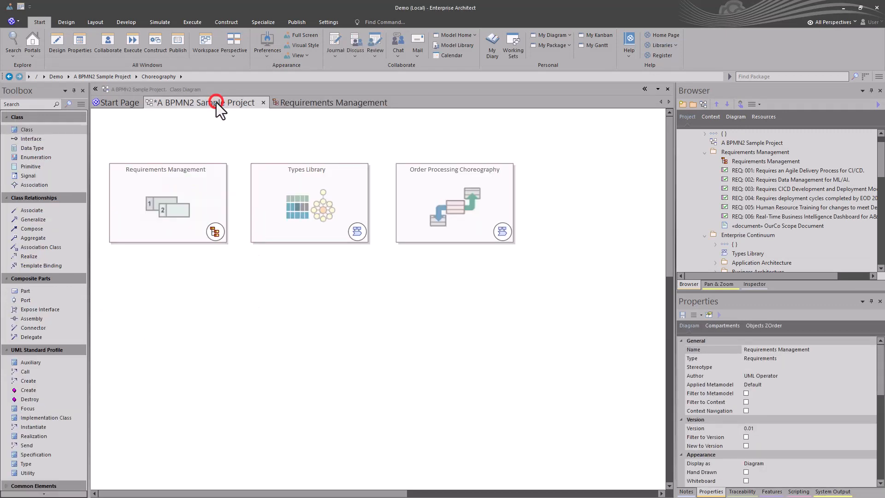
Step: Preview the Requirements Management and Types Library diagrams from their navigation cells, dismissing the previews
{"action": "left_click", "coordinate": [216, 229]}
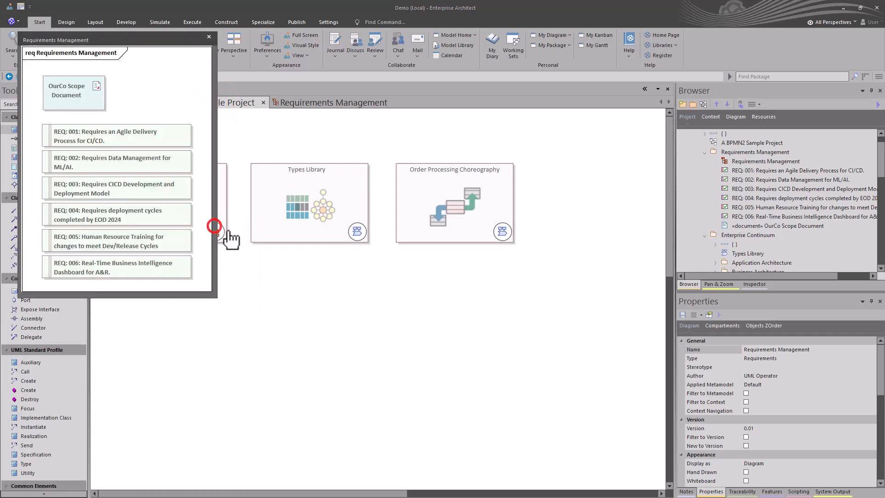
{"action": "left_click", "coordinate": [357, 232]}
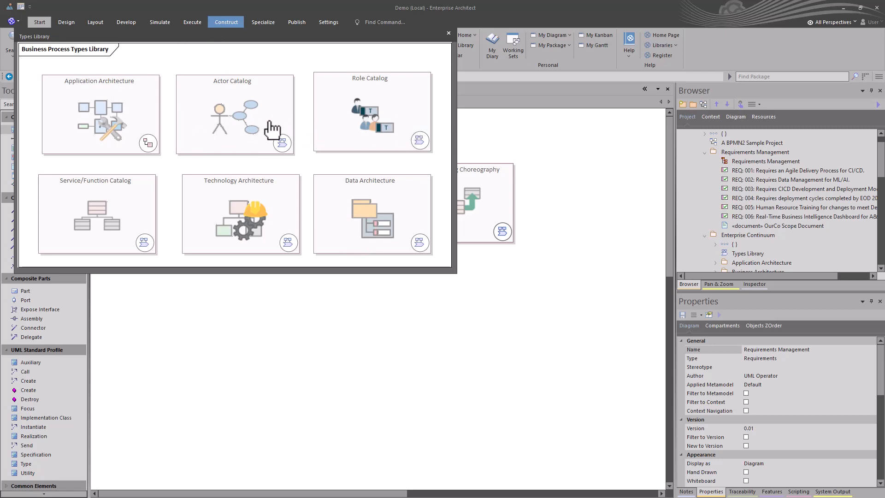
{"action": "left_click", "coordinate": [449, 34]}
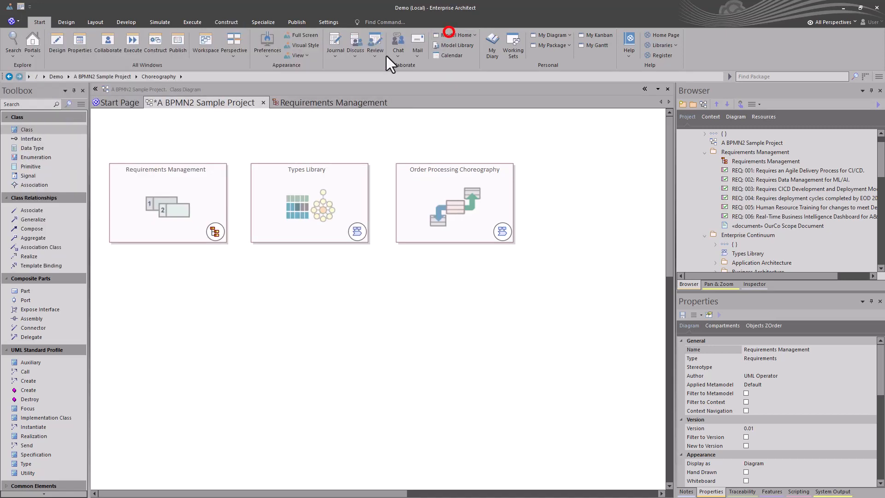
{"action": "left_click", "coordinate": [210, 228]}
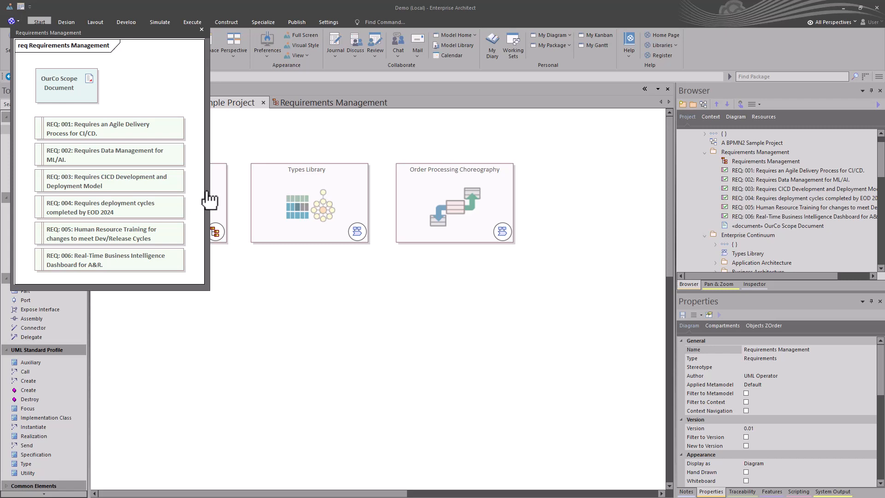
{"action": "left_click", "coordinate": [326, 307]}
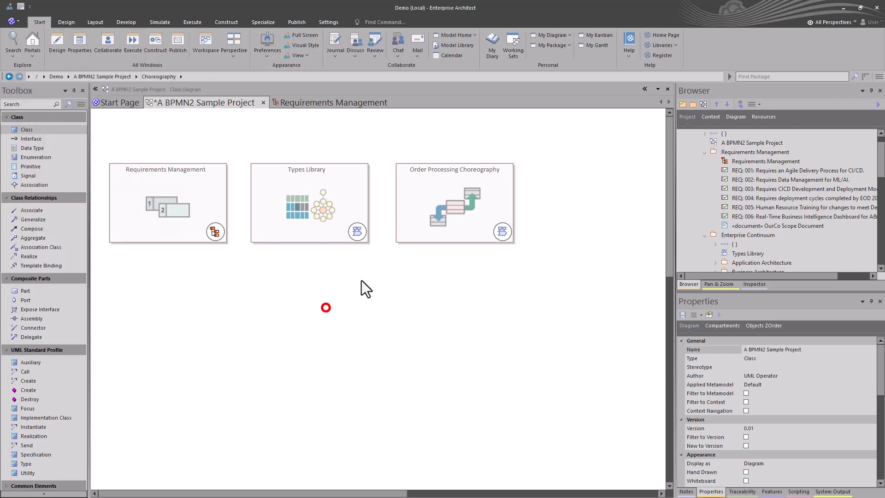
Step: Preview the Types Library again, move the preview to the middle of the diagram to review its catalogs, and close it
{"action": "left_click", "coordinate": [363, 235]}
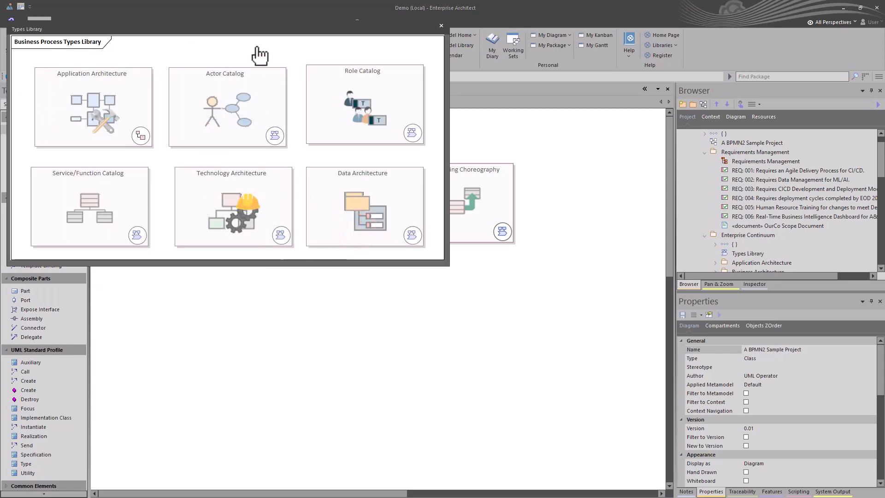
{"action": "left_click", "coordinate": [213, 28]}
{"action": "left_click_drag", "start_coordinate": [215, 31], "coordinate": [322, 131]}
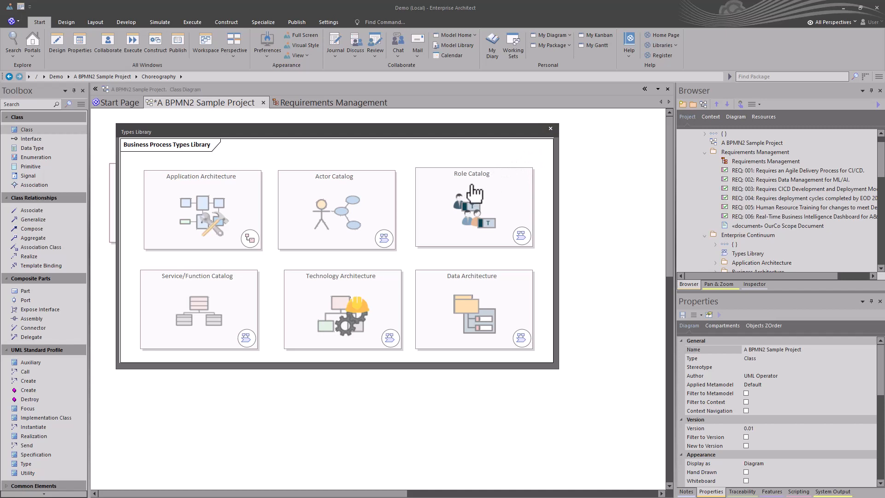
{"action": "left_click", "coordinate": [550, 129]}
Step: Open the Actor Catalog from the Types Library diagram and spread the overlapping Customer, Manufacturer, Supplier and Bidder participants apart in their row
{"action": "double_click", "coordinate": [306, 225]}
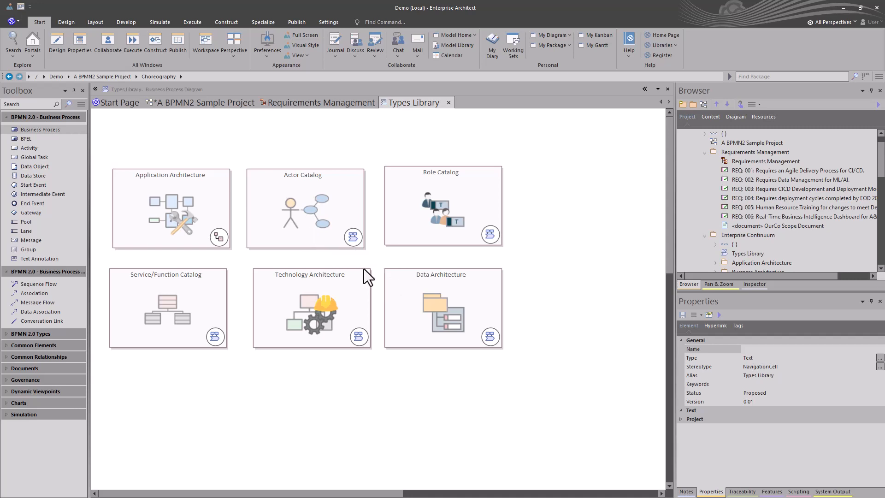
{"action": "double_click", "coordinate": [308, 200]}
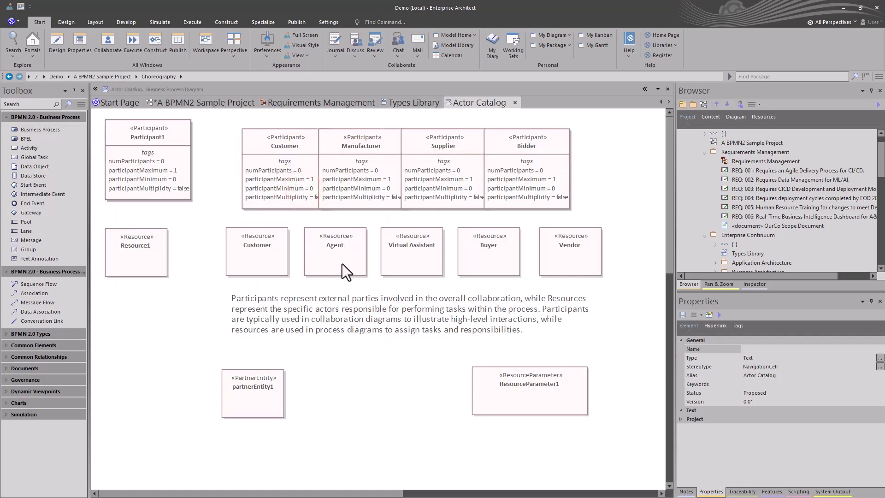
{"action": "left_click_drag", "start_coordinate": [520, 172], "coordinate": [597, 168]}
{"action": "left_click_drag", "start_coordinate": [430, 164], "coordinate": [500, 168]}
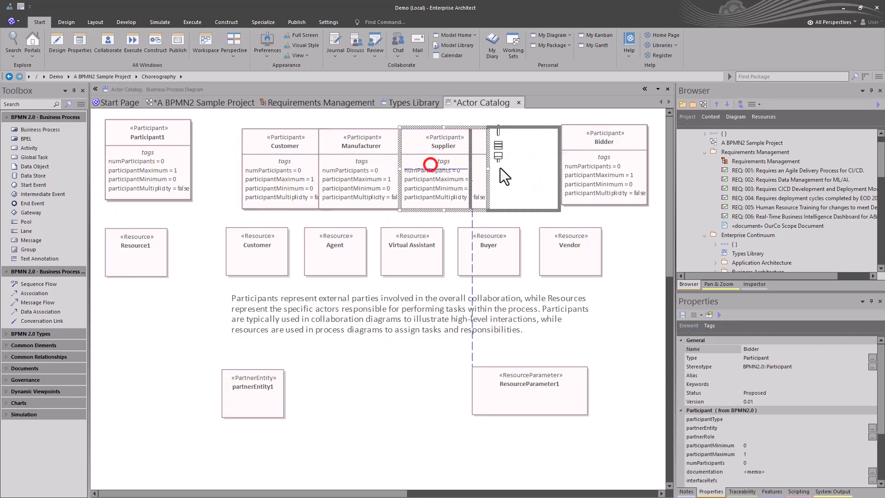
{"action": "left_click_drag", "start_coordinate": [358, 168], "coordinate": [397, 164]}
{"action": "left_click_drag", "start_coordinate": [285, 168], "coordinate": [262, 167]}
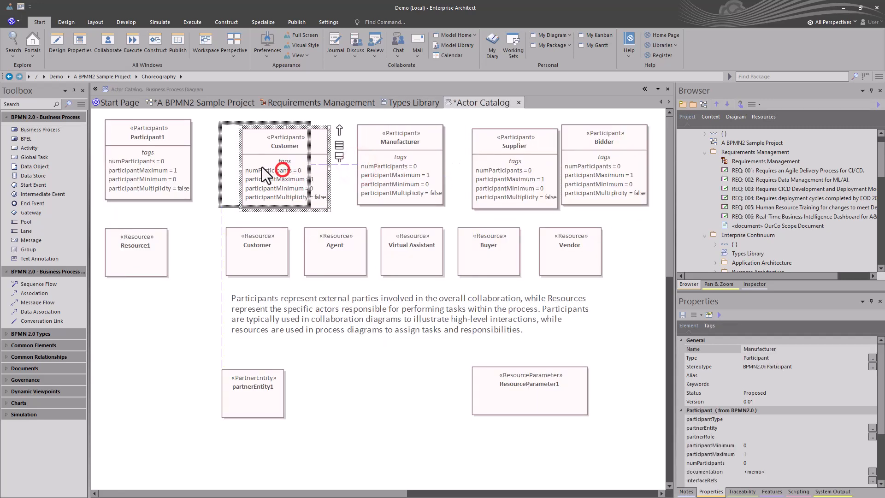
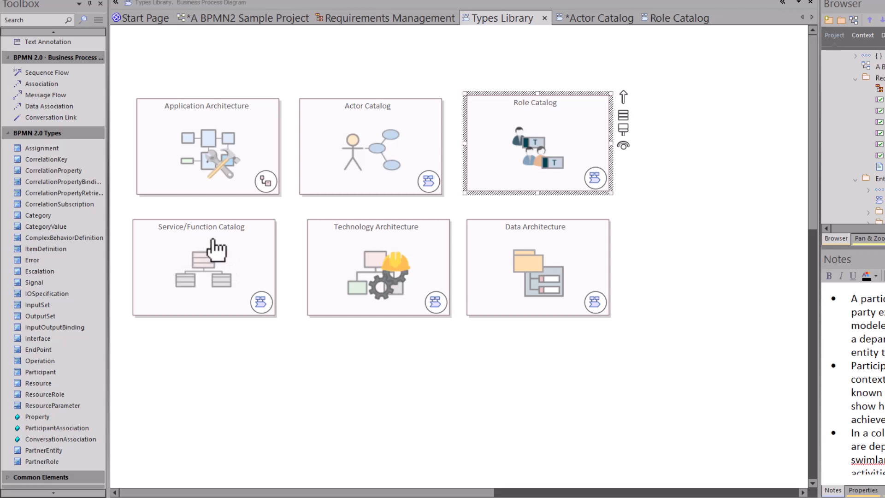
Step: View the Service/Function Catalog and Technology Architecture diagrams from the Types Library, returning to the library after each
{"action": "left_click", "coordinate": [219, 267]}
{"action": "double_click", "coordinate": [208, 251]}
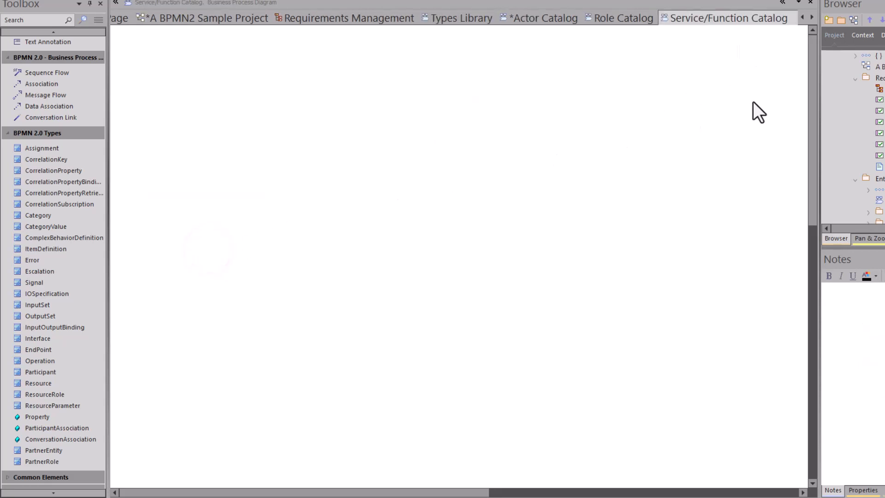
{"action": "left_click", "coordinate": [812, 3]}
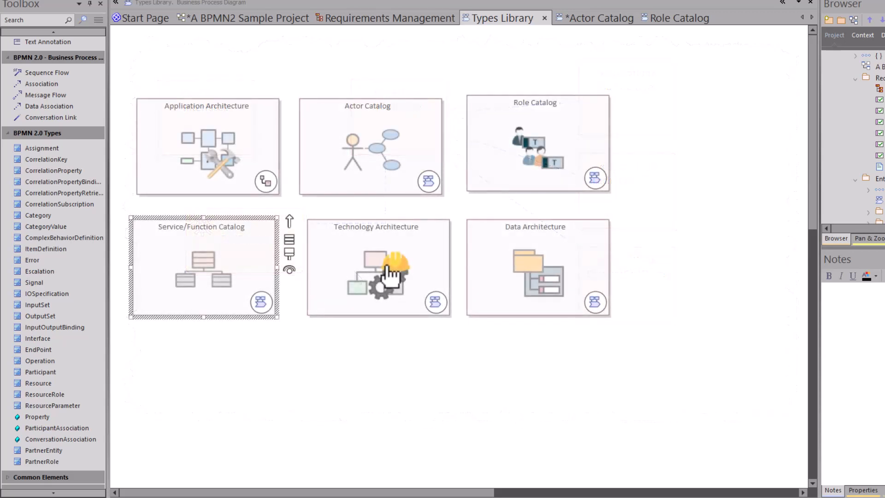
{"action": "double_click", "coordinate": [380, 261]}
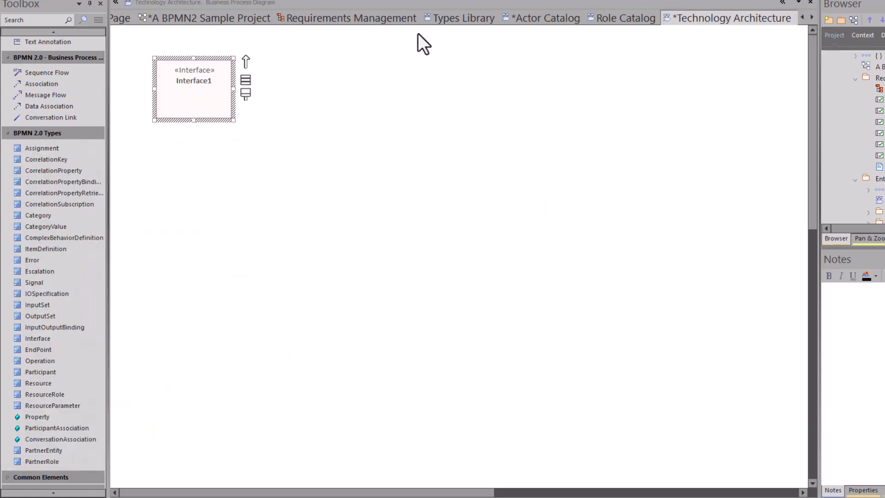
{"action": "left_click", "coordinate": [465, 18]}
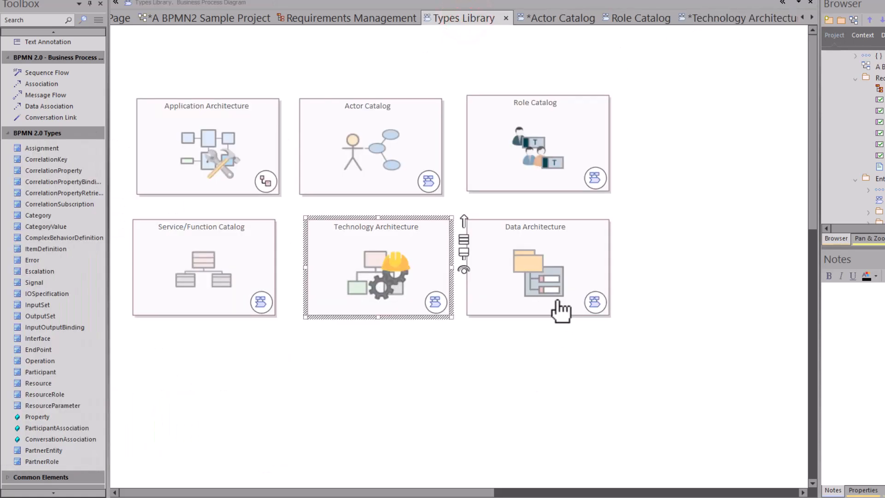
Step: Open the Data Architecture diagram and point out the Customer and Product inputs and the Customer Profile and Tailored Product outputs by selecting them
{"action": "double_click", "coordinate": [541, 284]}
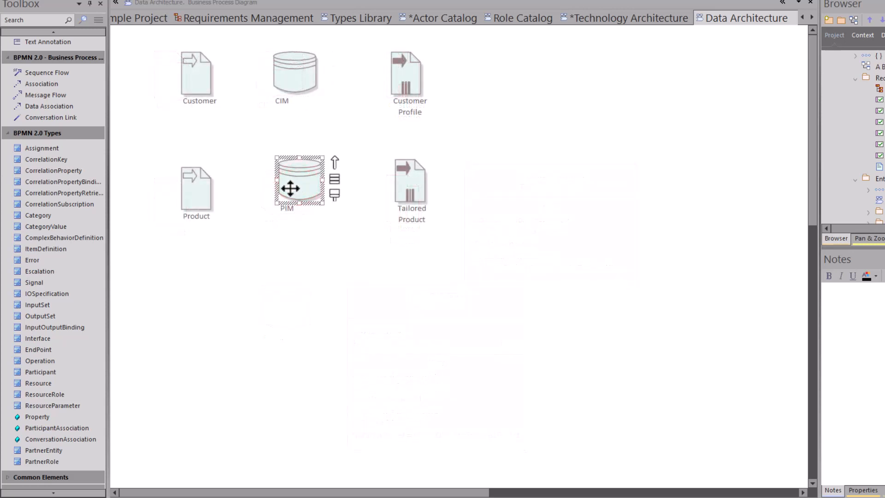
{"action": "left_click_drag", "start_coordinate": [158, 241], "coordinate": [225, 63]}
{"action": "left_click_drag", "start_coordinate": [378, 247], "coordinate": [435, 74]}
{"action": "left_click", "coordinate": [527, 164]}
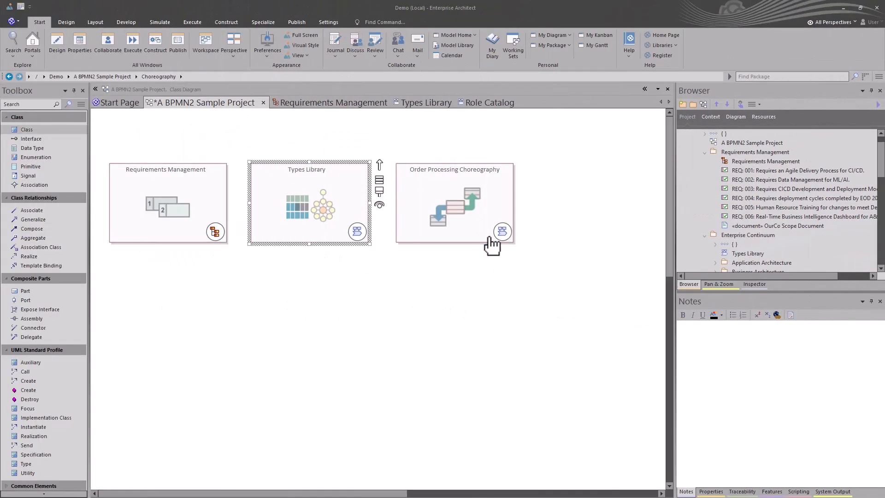
Step: Select the Order Processing Choreography cell in the sample project, preview its diagram, and close the preview
{"action": "left_click", "coordinate": [482, 242]}
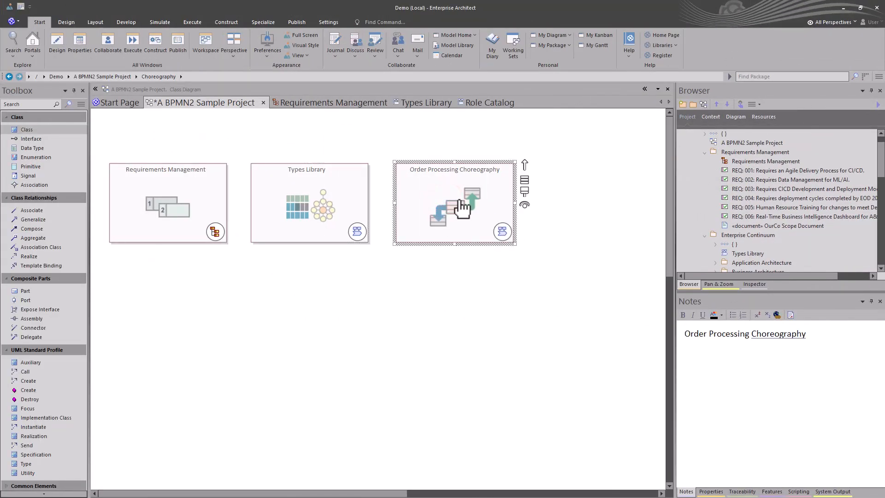
{"action": "left_click", "coordinate": [502, 231]}
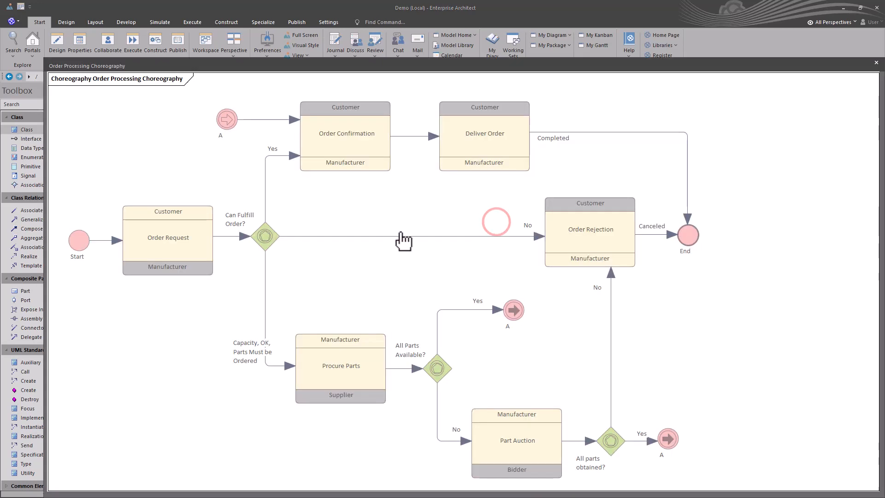
{"action": "left_click", "coordinate": [876, 63]}
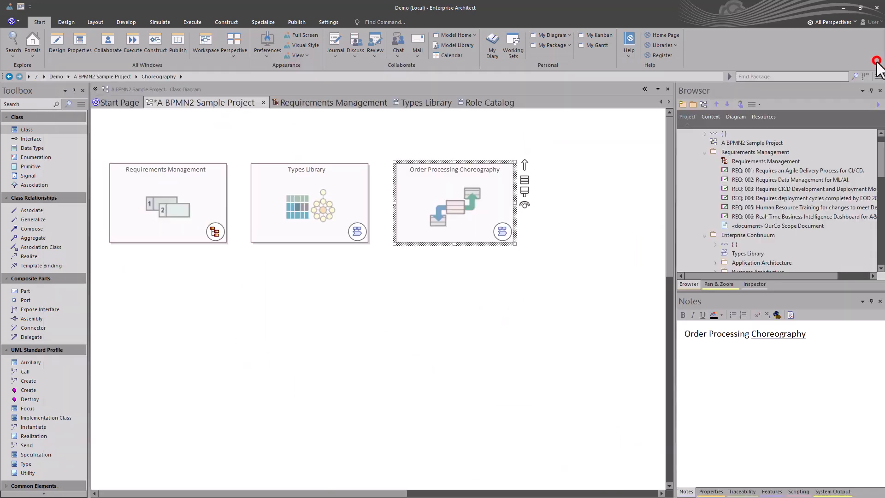
Step: Open the full Order Processing Choreography diagram, zoom out until the whole flow fits the view, and close the diagram
{"action": "left_click", "coordinate": [460, 213]}
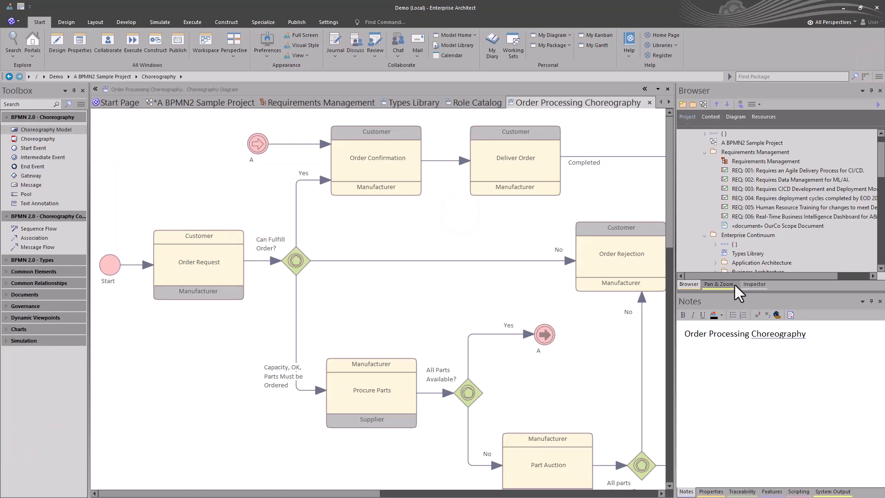
{"action": "left_click", "coordinate": [718, 284]}
{"action": "left_click", "coordinate": [704, 104]}
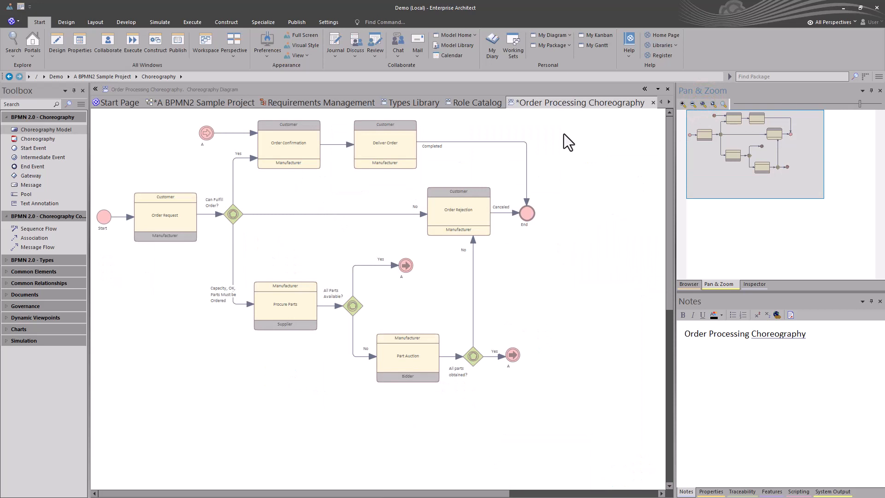
{"action": "left_click", "coordinate": [653, 102]}
Step: Select the Requirements Management and Types Library cells in A BPMN2 Sample Project to check the notes of each
{"action": "left_click", "coordinate": [447, 280]}
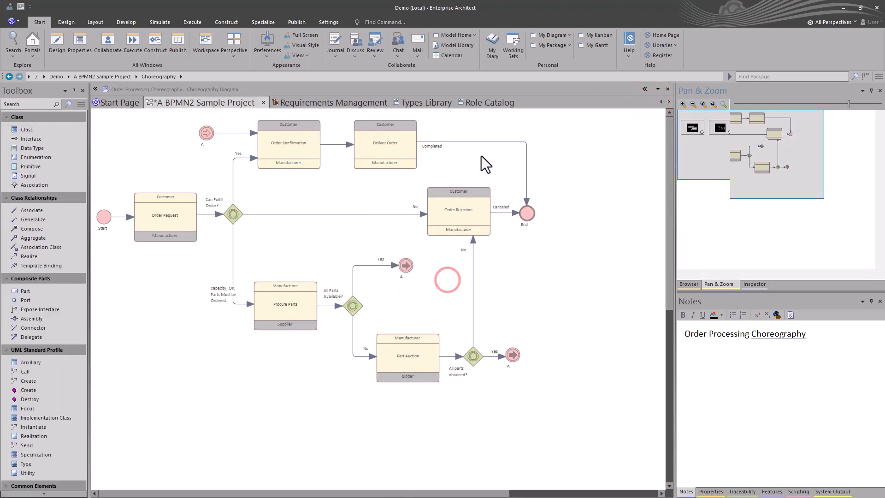
{"action": "left_click", "coordinate": [164, 221]}
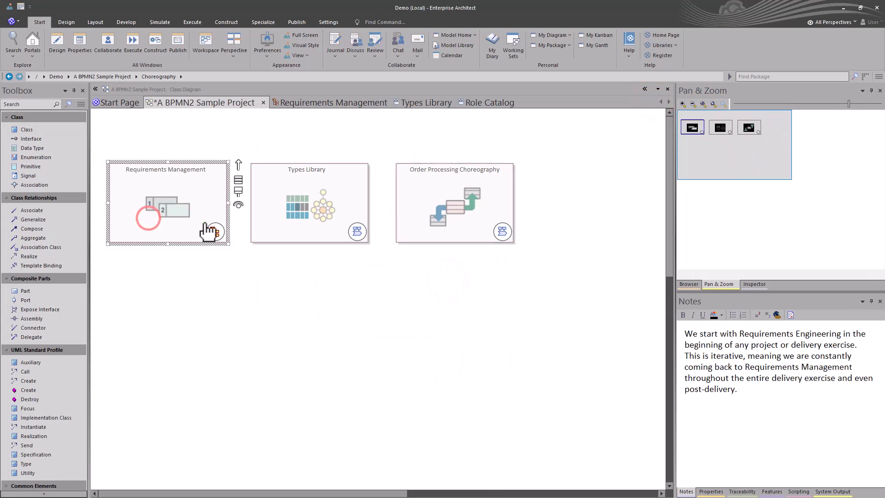
{"action": "left_click", "coordinate": [365, 212]}
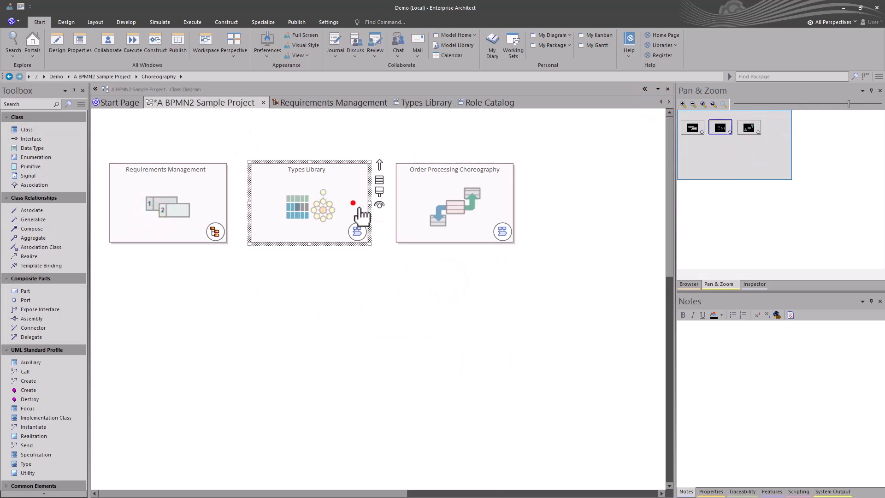
Step: Select the Order Processing Choreography cell, bring up the project Browser, and open the cell's diagram
{"action": "left_click", "coordinate": [445, 209]}
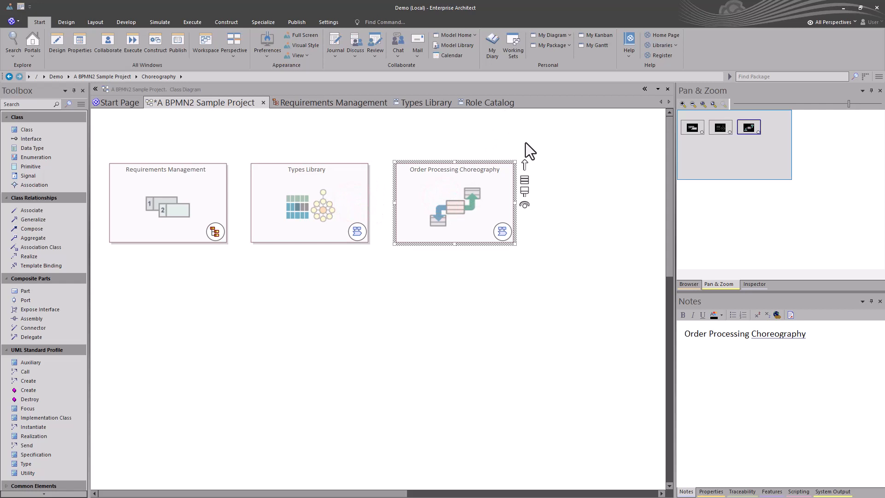
{"action": "left_click", "coordinate": [687, 284]}
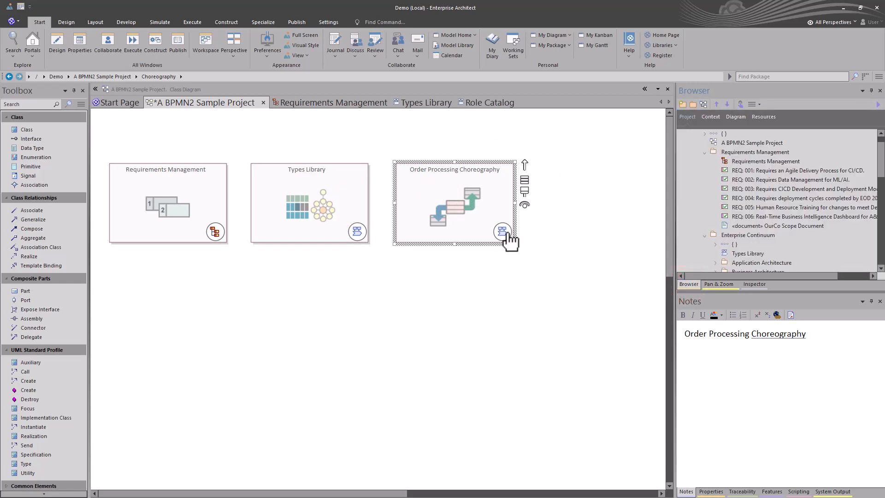
{"action": "double_click", "coordinate": [449, 215]}
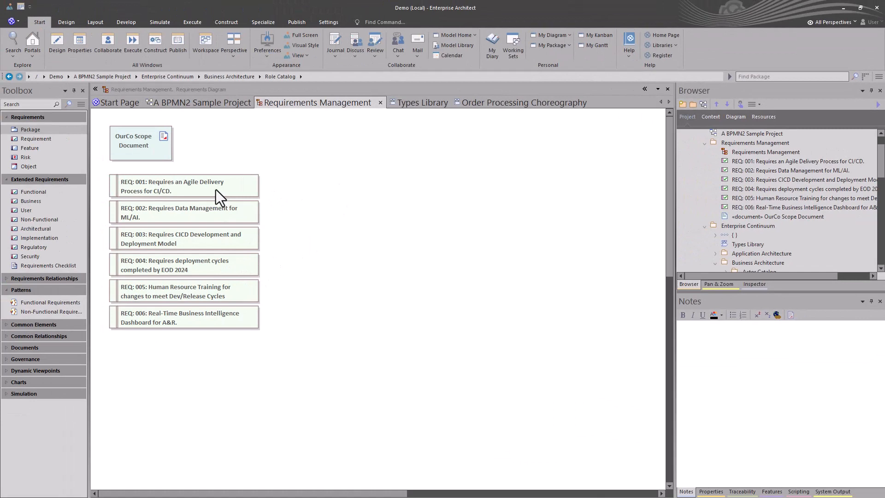
Step: In the Types Library diagram, preview the Actor Catalog and Role Catalog, closing each preview
{"action": "left_click", "coordinate": [419, 104]}
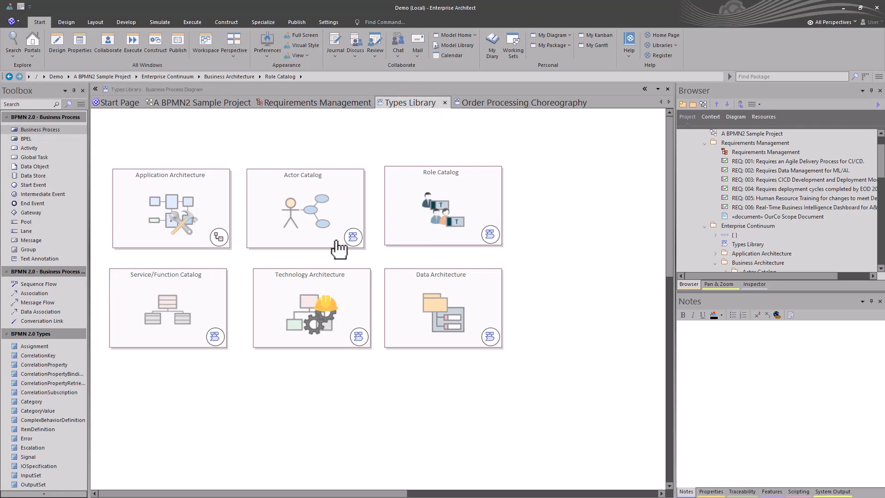
{"action": "double_click", "coordinate": [353, 237]}
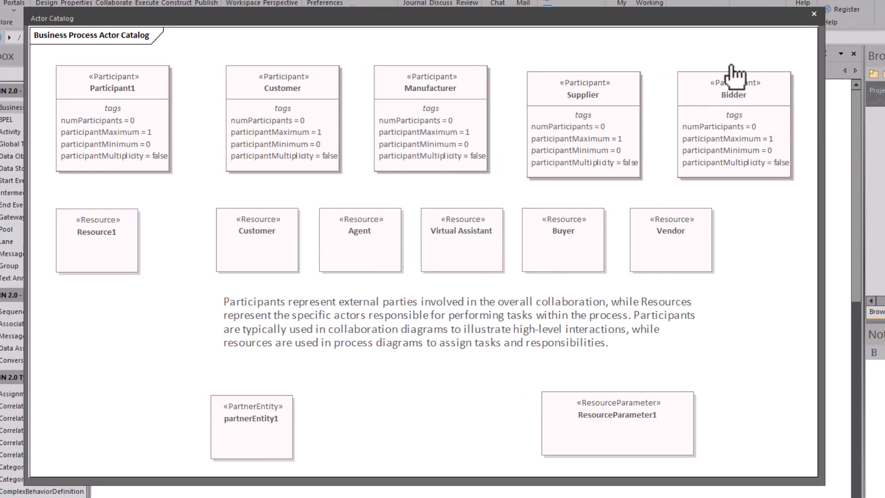
{"action": "left_click", "coordinate": [812, 14]}
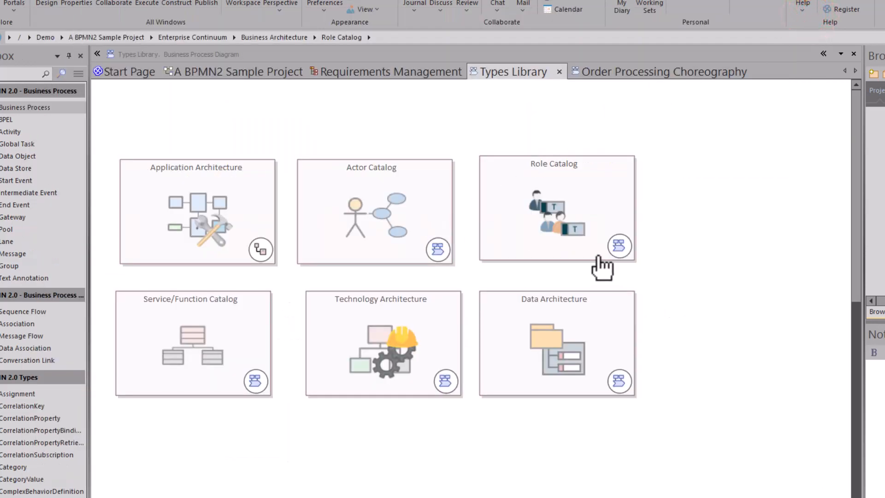
{"action": "left_click", "coordinate": [622, 252]}
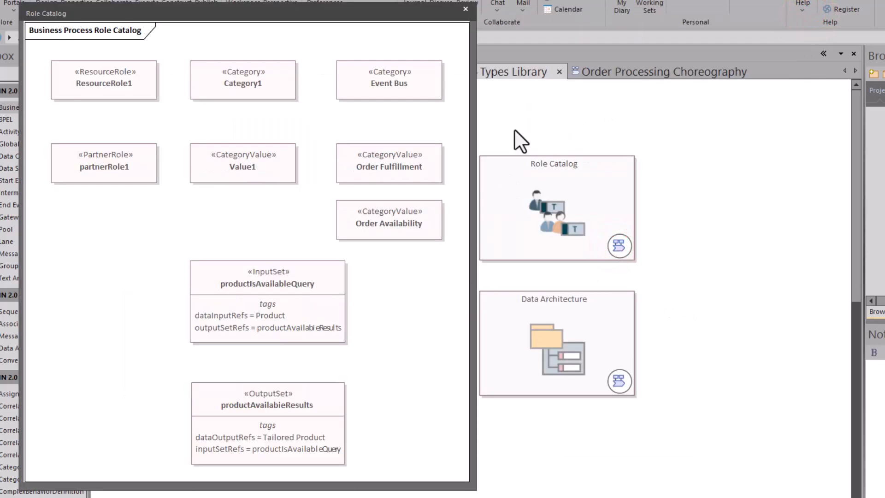
{"action": "left_click", "coordinate": [461, 9]}
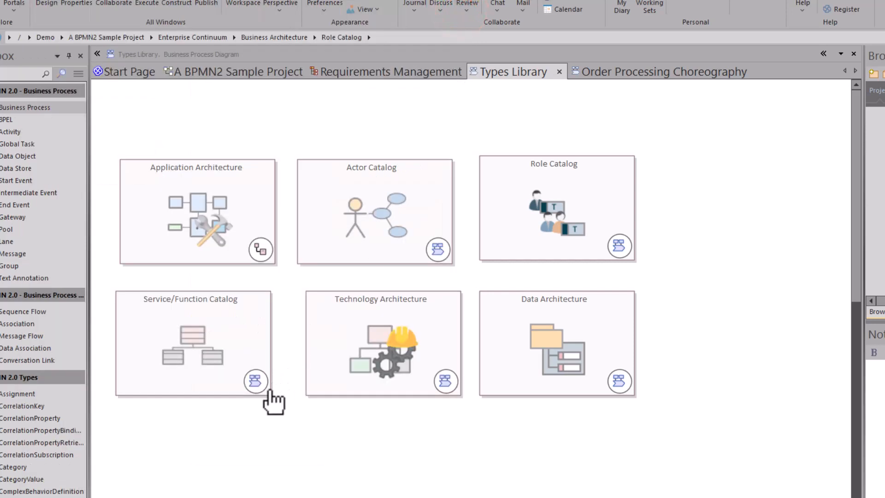
Step: Preview the Service/Function Catalog, Technology Architecture and Data Architecture diagrams in the Types Library, closing each preview
{"action": "left_click", "coordinate": [257, 383]}
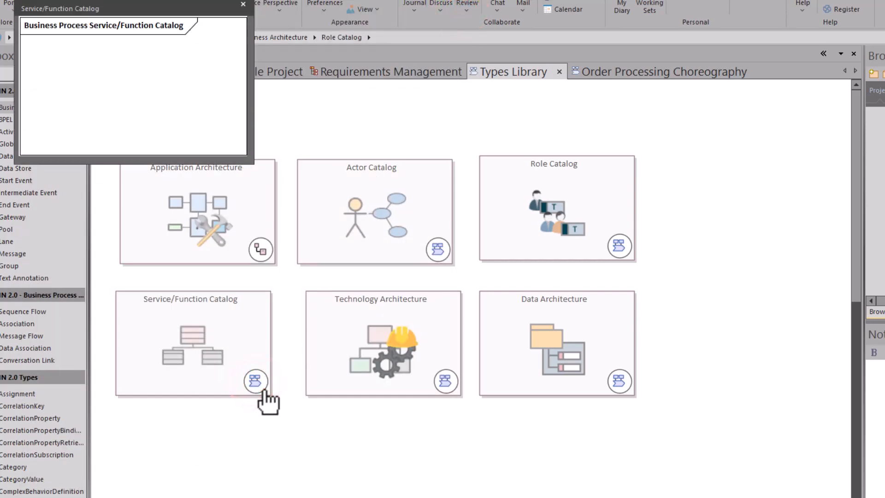
{"action": "left_click", "coordinate": [238, 3]}
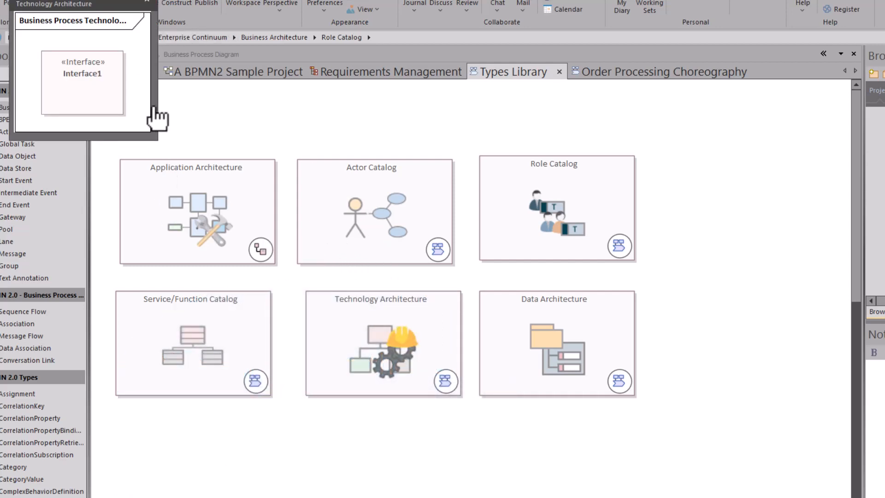
{"action": "left_click", "coordinate": [146, 2]}
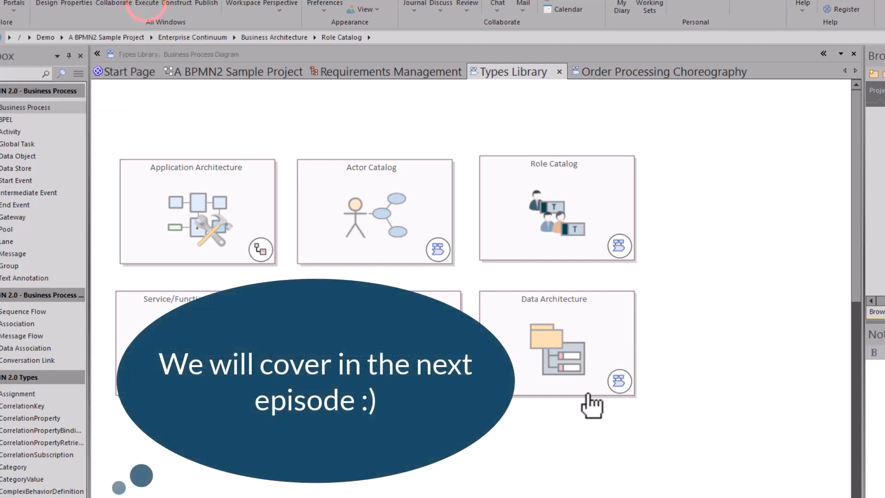
{"action": "left_click", "coordinate": [619, 381]}
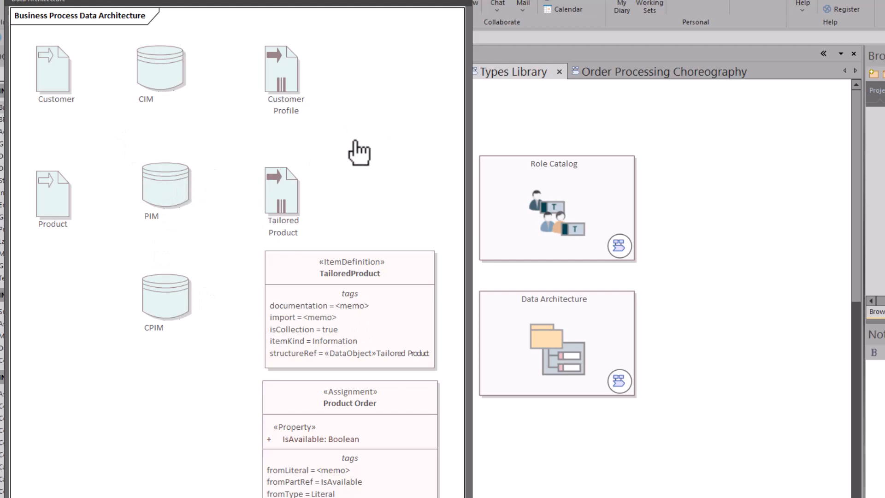
{"action": "left_click", "coordinate": [456, 2]}
Step: Return to the Order Processing Choreography diagram, select its Start event, and view the whole flow in the Pan & Zoom overview
{"action": "left_click", "coordinate": [614, 70]}
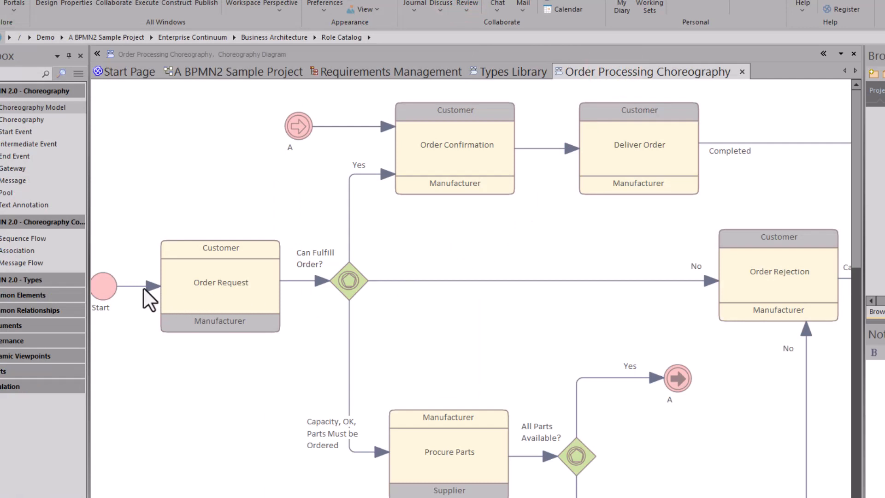
{"action": "left_click", "coordinate": [106, 286]}
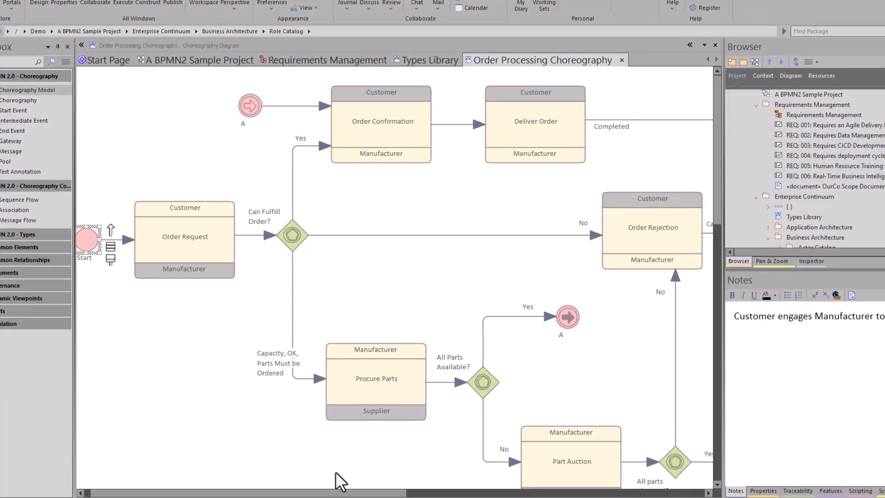
{"action": "left_click", "coordinate": [772, 261]}
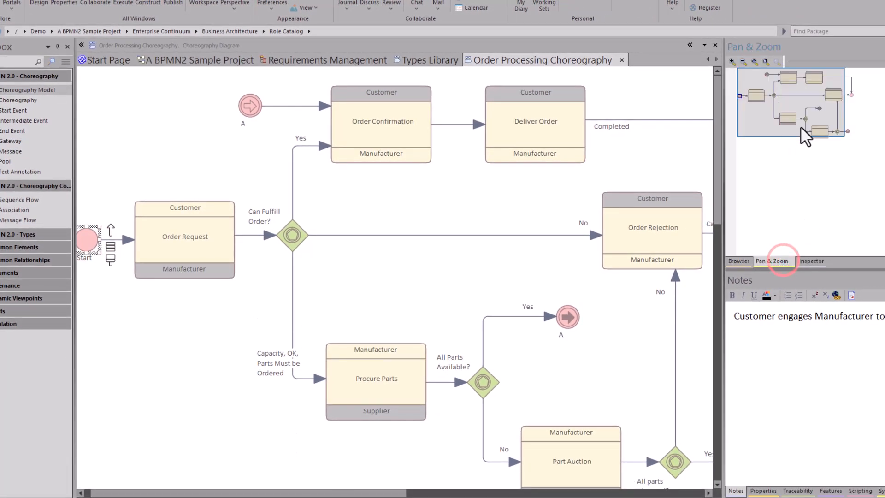
{"action": "left_click_drag", "start_coordinate": [801, 120], "coordinate": [790, 121]}
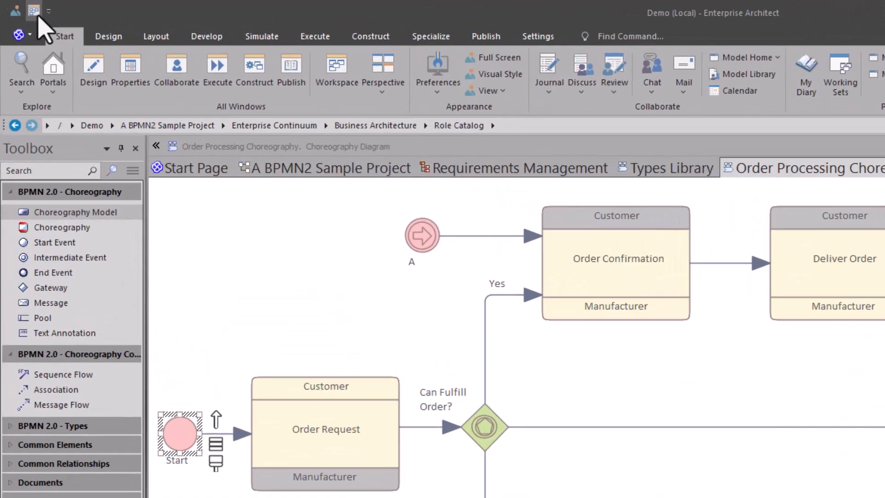
Step: Switch the workspace to the Properties Notes and Inspector user layout
{"action": "left_click", "coordinate": [20, 7]}
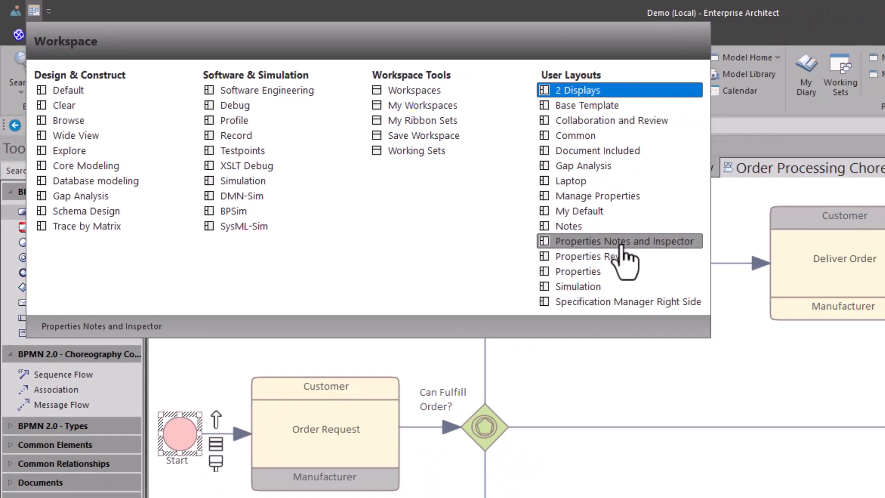
{"action": "left_click", "coordinate": [621, 243]}
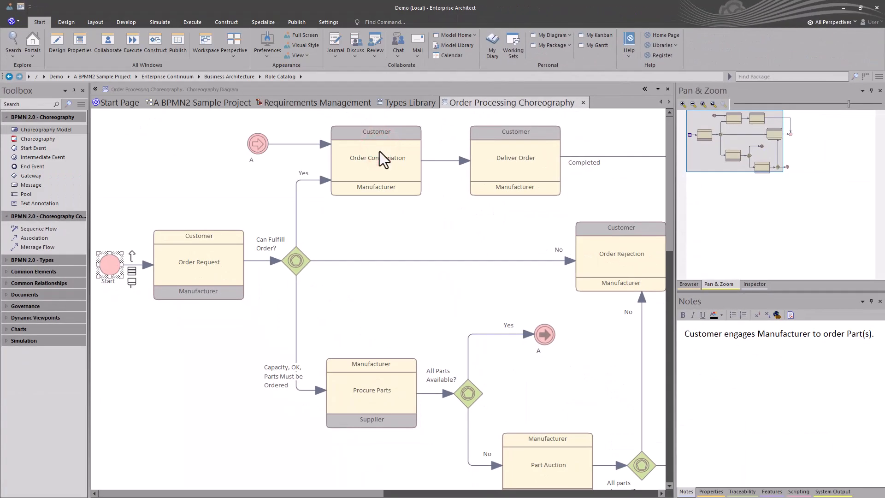
{"action": "key", "text": "ctrl+2"}
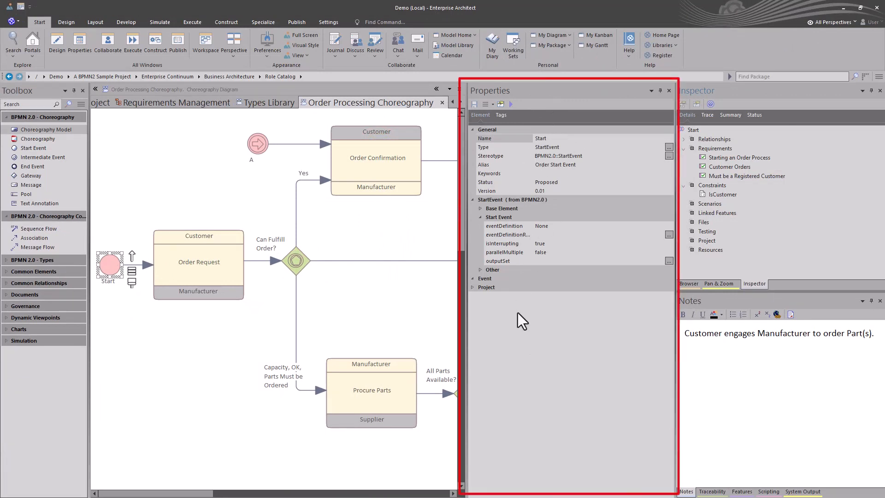
Step: Show the Order Processing Choreography diagram's own properties and notes, and look through the Browser, Pan & Zoom and Inspector views
{"action": "left_click", "coordinate": [220, 348]}
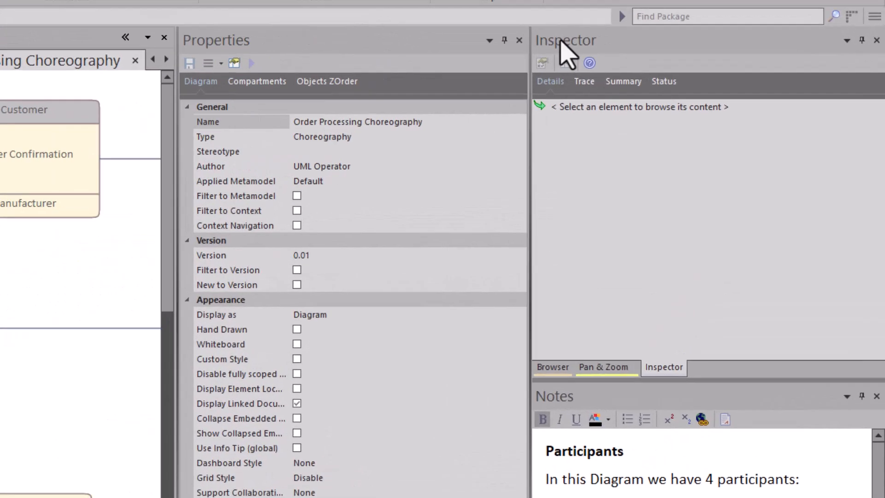
{"action": "left_click", "coordinate": [694, 90]}
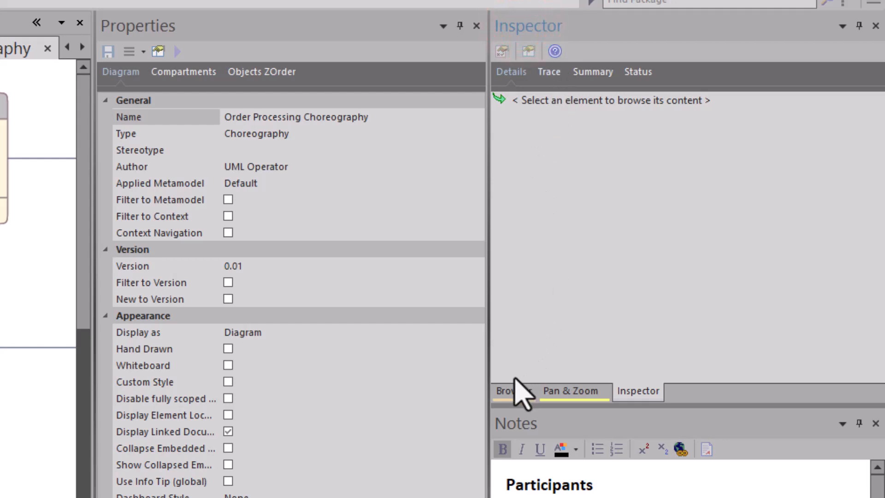
{"action": "left_click", "coordinate": [511, 391]}
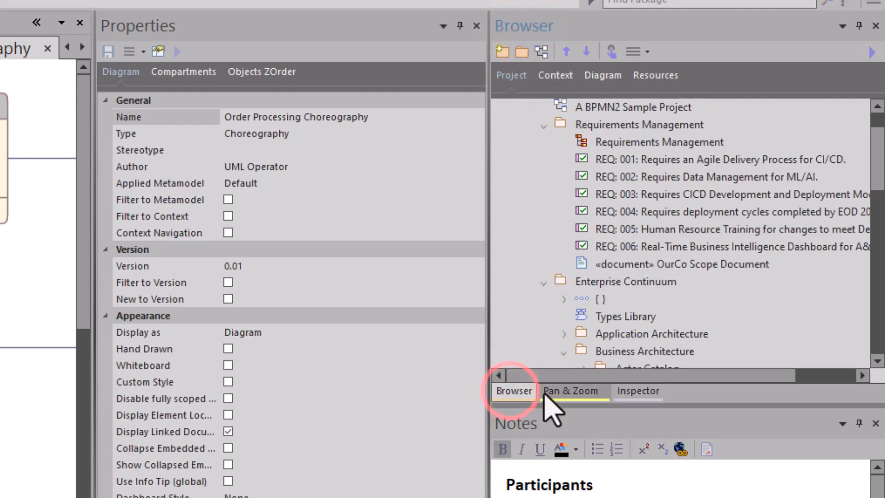
{"action": "left_click", "coordinate": [566, 391]}
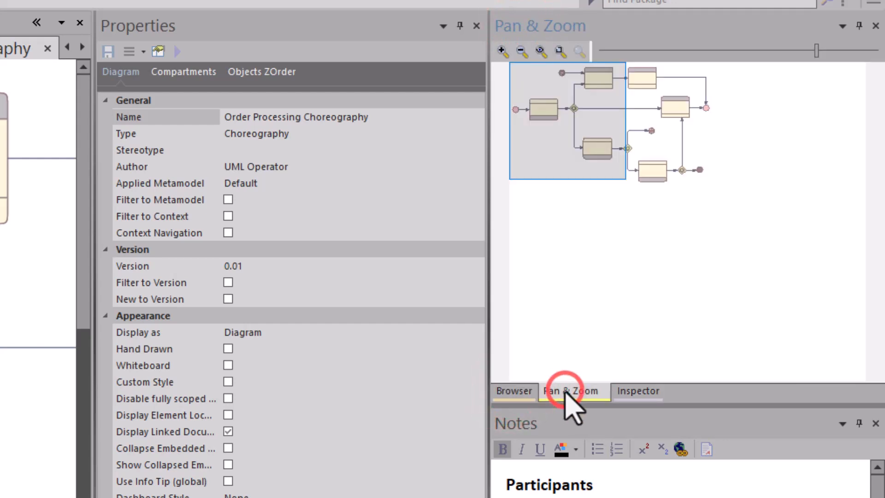
{"action": "left_click", "coordinate": [625, 390]}
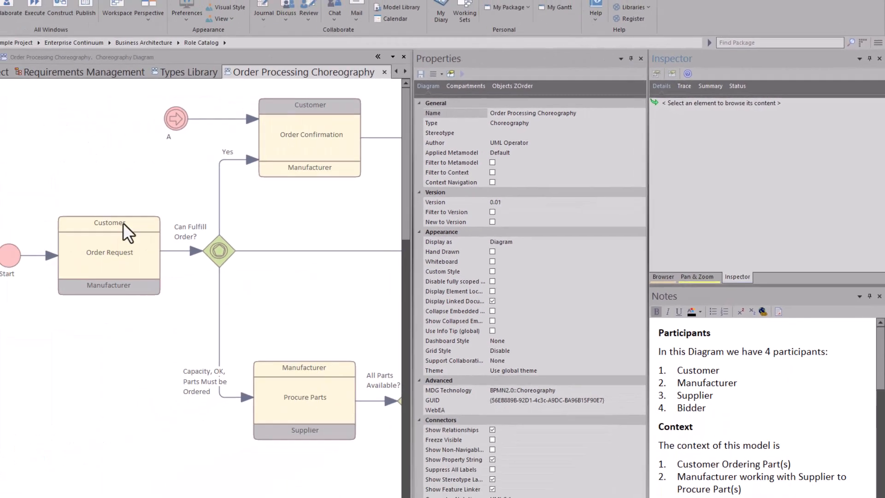
Step: Examine the Start event's Base Element properties, its three internal requirements and the IsCustomer constraint, finishing on the Start event's properties
{"action": "left_click", "coordinate": [11, 255]}
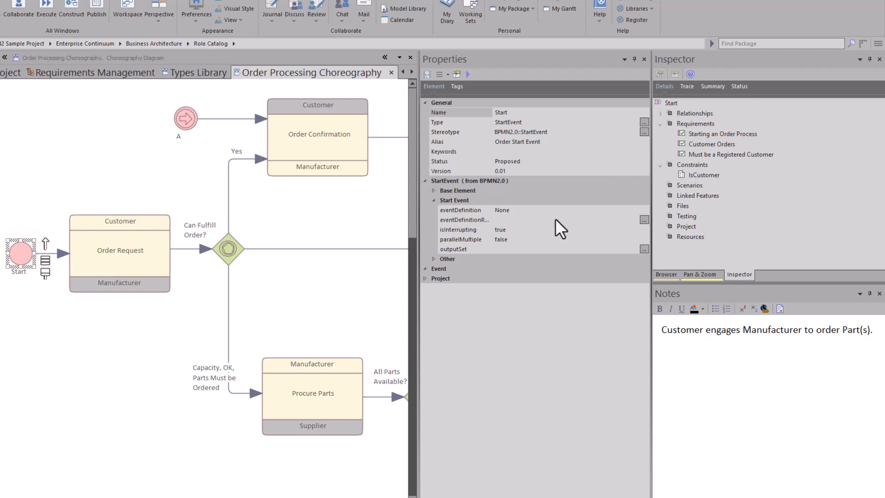
{"action": "left_click", "coordinate": [434, 191]}
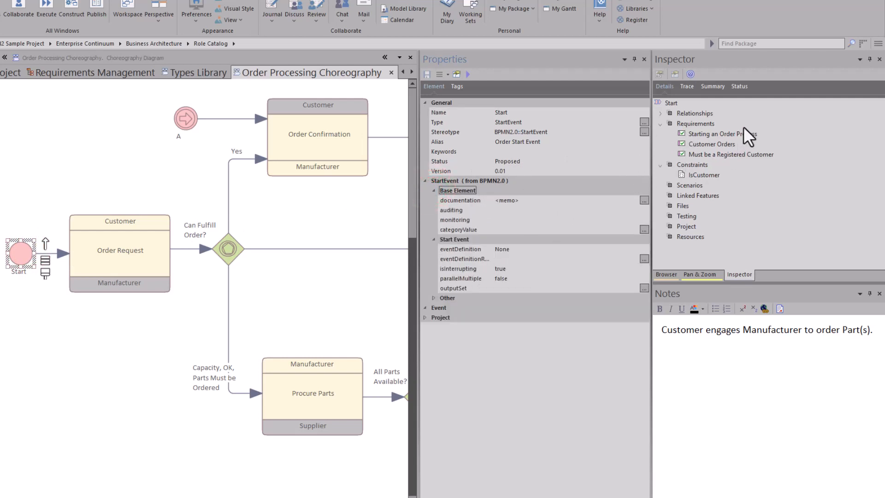
{"action": "left_click", "coordinate": [705, 133]}
{"action": "left_click", "coordinate": [708, 144]}
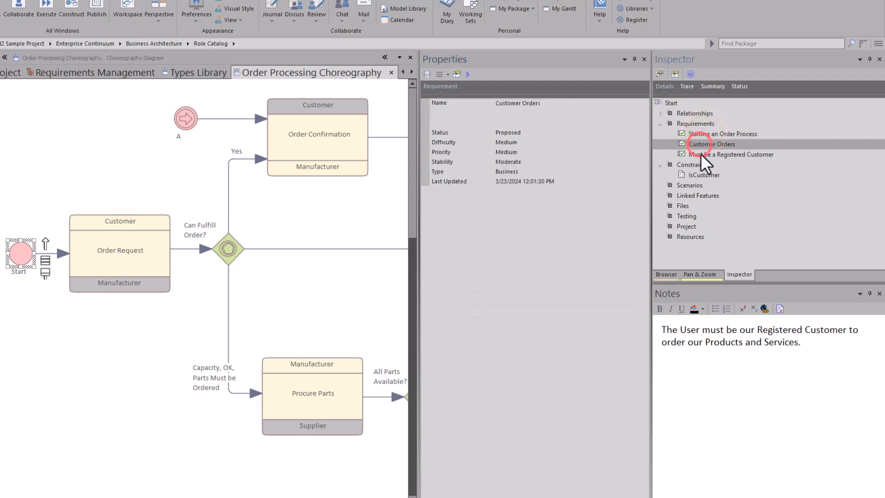
{"action": "left_click", "coordinate": [703, 155]}
{"action": "left_click", "coordinate": [696, 176]}
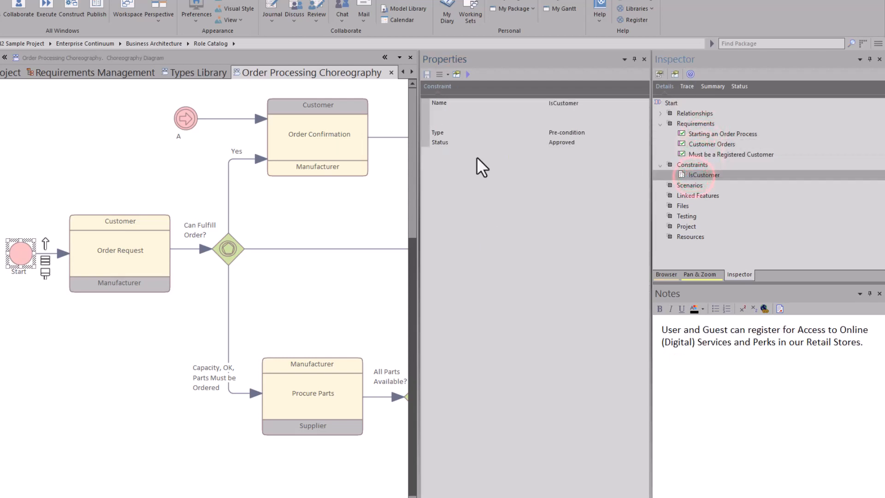
{"action": "left_click", "coordinate": [22, 256]}
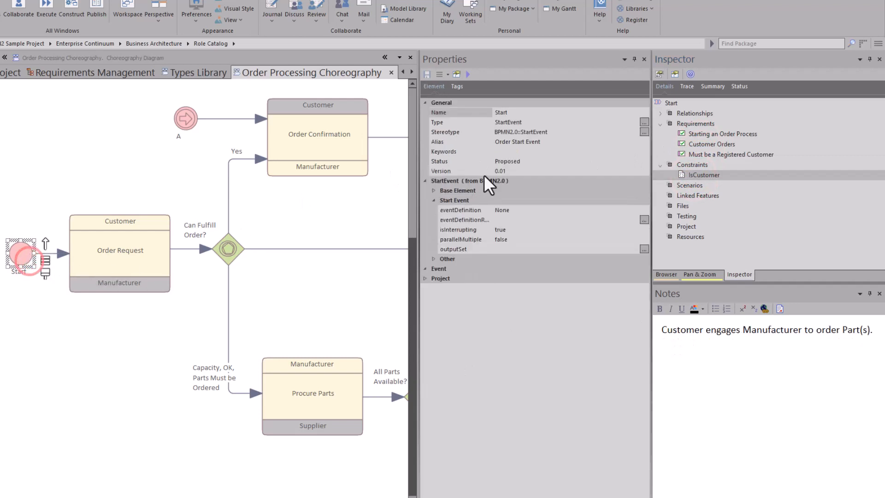
Step: Check the Start event's Trace and Details in the Inspector, and view its Traceability, Features, System Output and Notes
{"action": "left_click", "coordinate": [687, 87]}
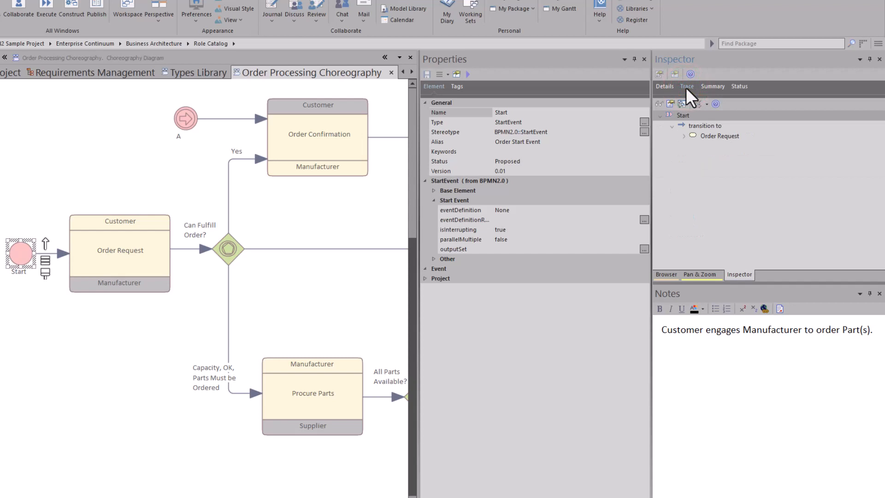
{"action": "left_click", "coordinate": [665, 86]}
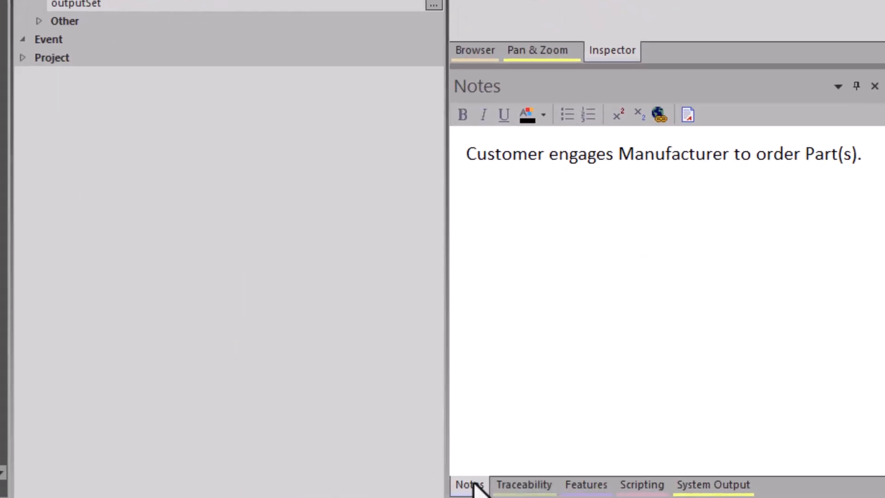
{"action": "left_click", "coordinate": [531, 486]}
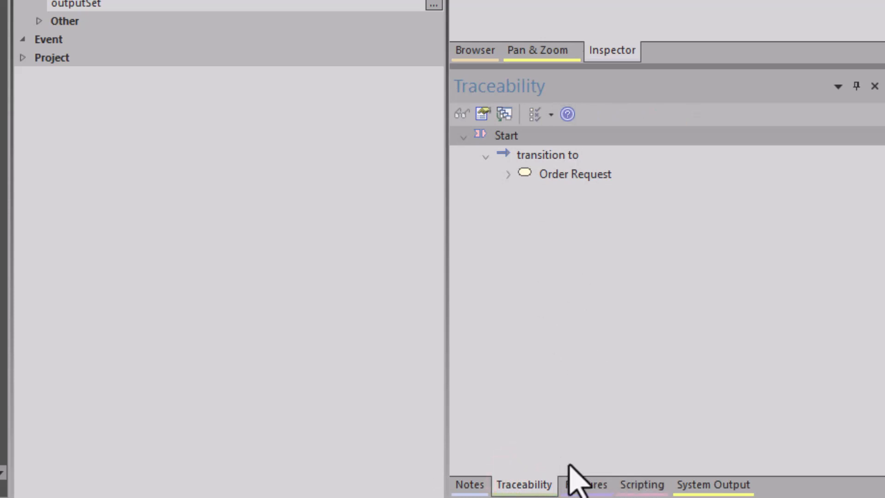
{"action": "left_click", "coordinate": [592, 485]}
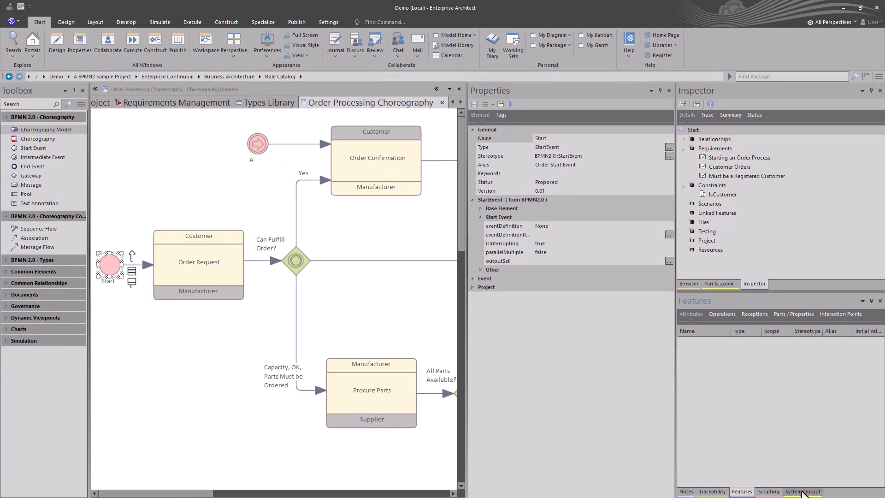
{"action": "left_click", "coordinate": [803, 491]}
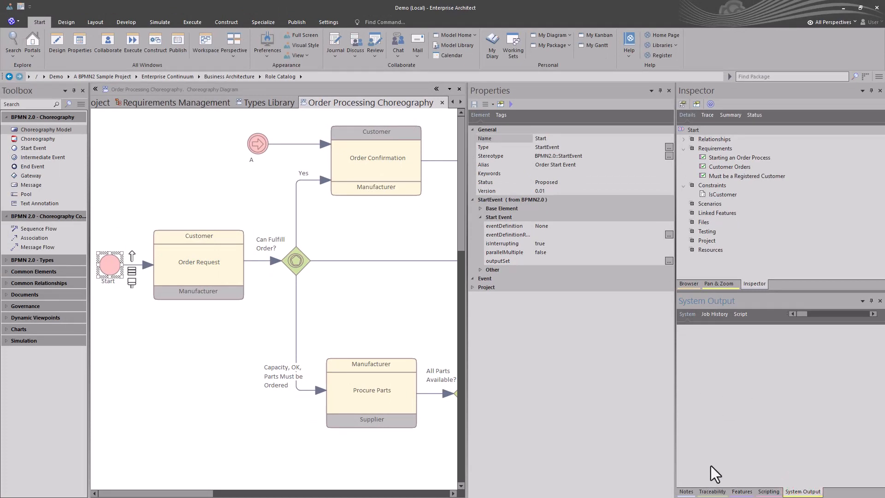
{"action": "left_click", "coordinate": [686, 492]}
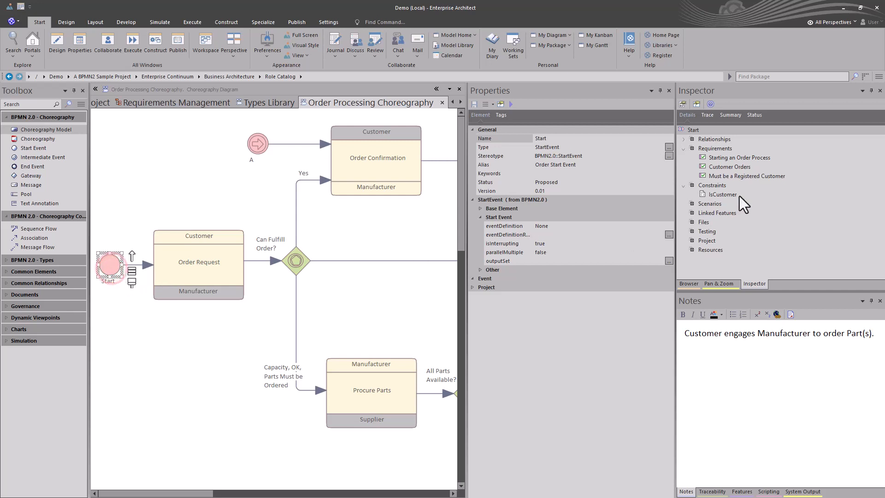
Step: Examine the properties and notes of the Start event's three requirements in the Inspector
{"action": "left_click", "coordinate": [715, 157]}
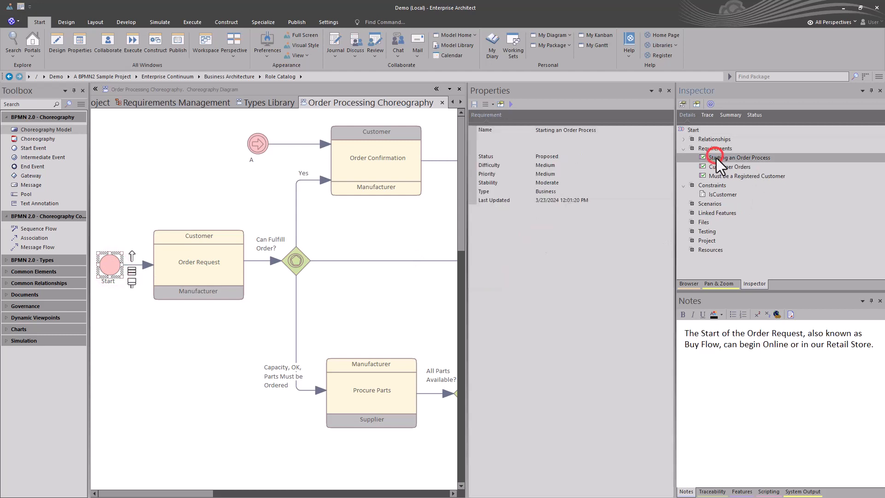
{"action": "left_click", "coordinate": [719, 166]}
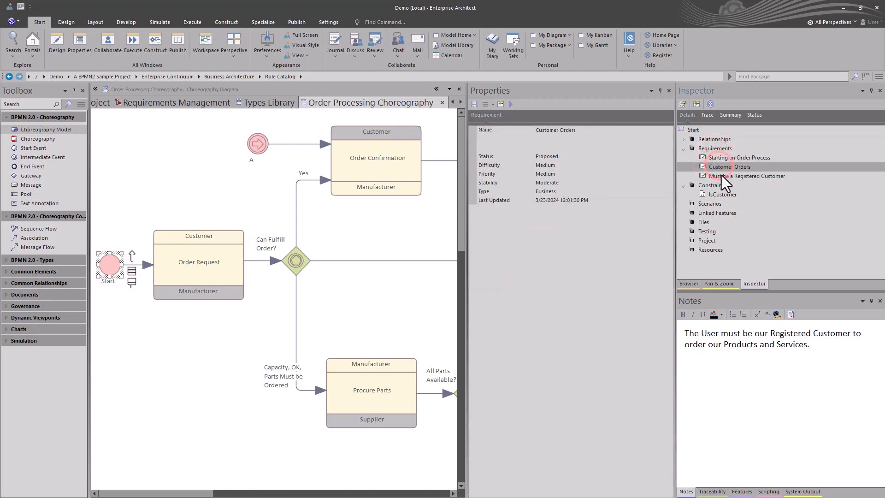
{"action": "left_click", "coordinate": [721, 175]}
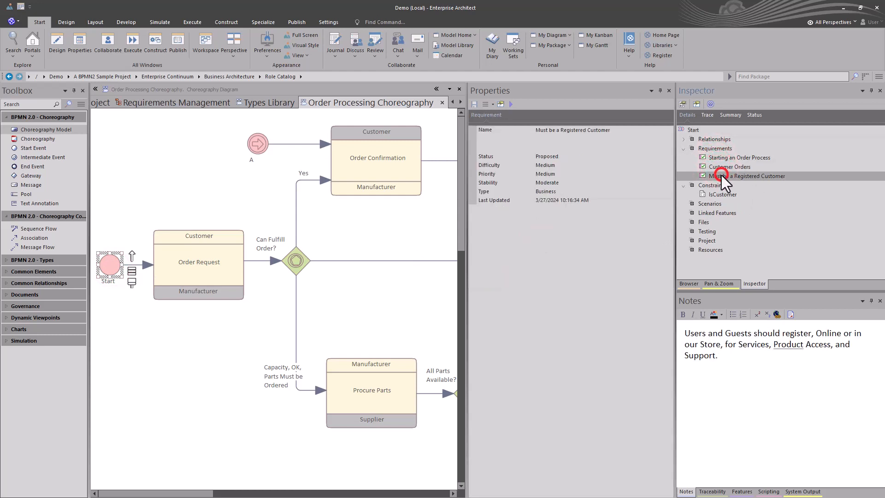
Step: Open the Start event's properties dialog, review each of its listed requirements, and close the dialog
{"action": "left_click", "coordinate": [118, 265]}
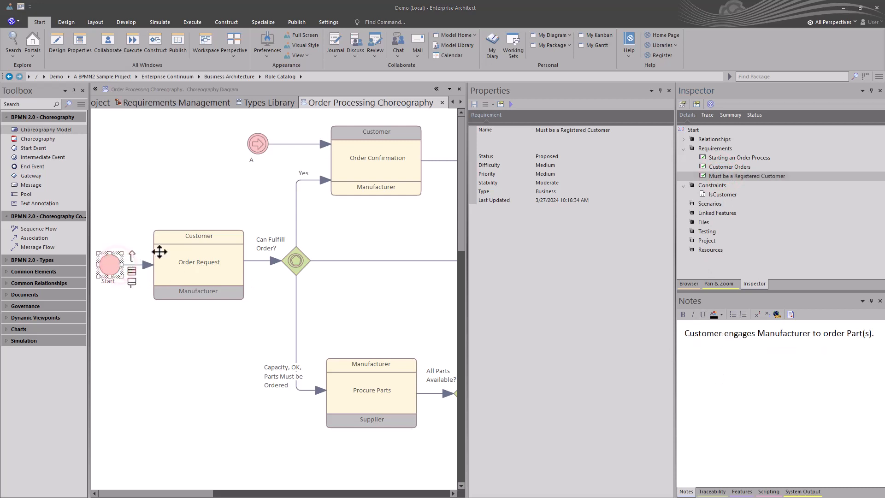
{"action": "double_click", "coordinate": [117, 266]}
{"action": "left_click", "coordinate": [434, 255]}
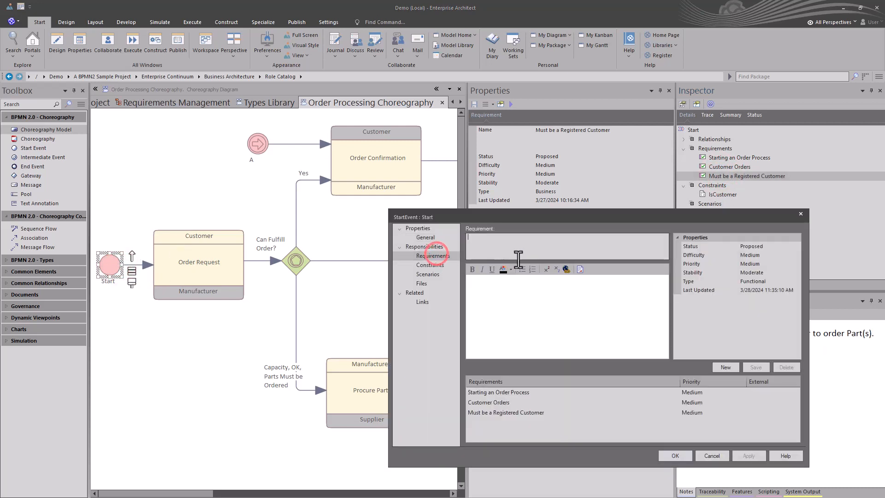
{"action": "left_click", "coordinate": [505, 392]}
{"action": "left_click", "coordinate": [502, 403]}
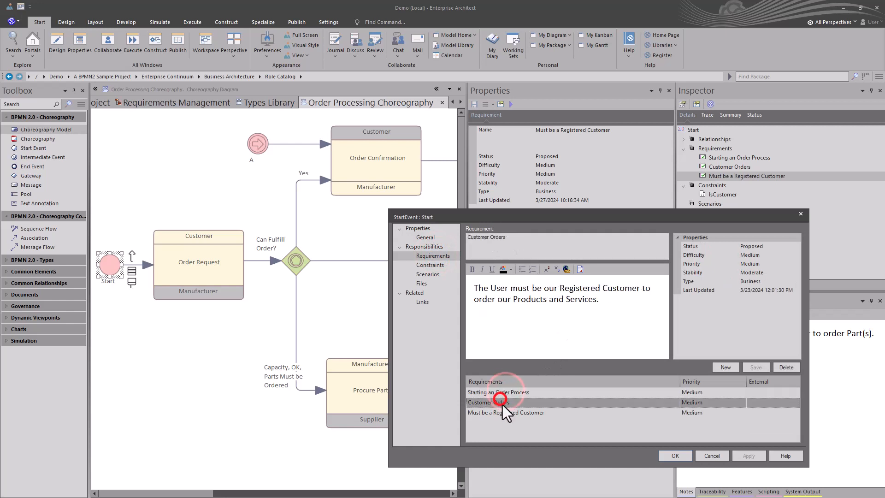
{"action": "left_click", "coordinate": [503, 412]}
{"action": "left_click", "coordinate": [501, 402]}
{"action": "left_click", "coordinate": [500, 392]}
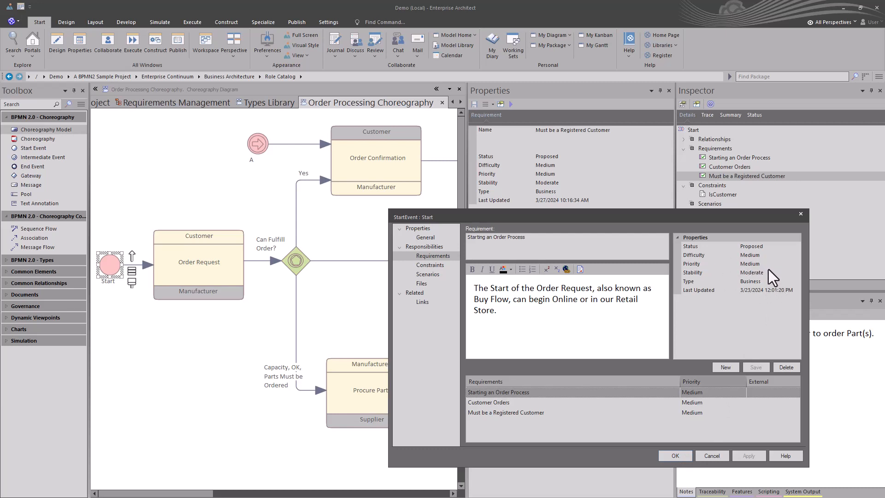
{"action": "left_click", "coordinate": [675, 456]}
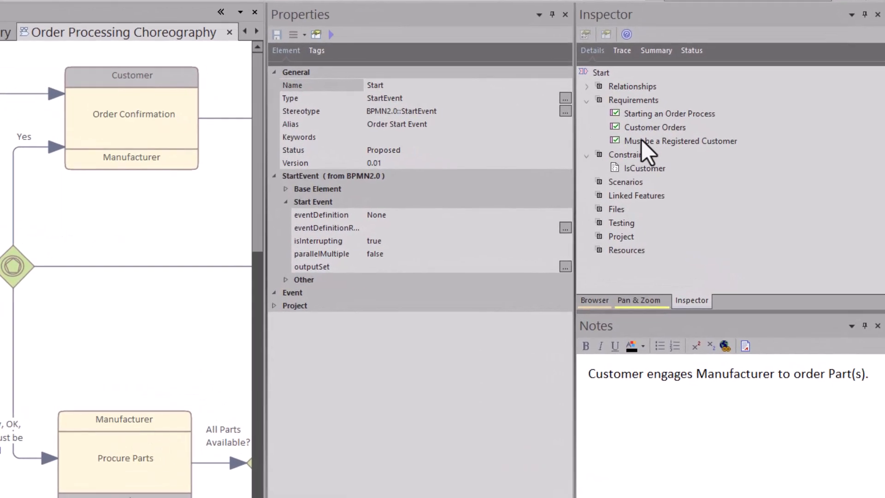
Step: Review the three requirements in the Inspector and check the Priority choices of Must be a Registered Customer
{"action": "left_click", "coordinate": [632, 115]}
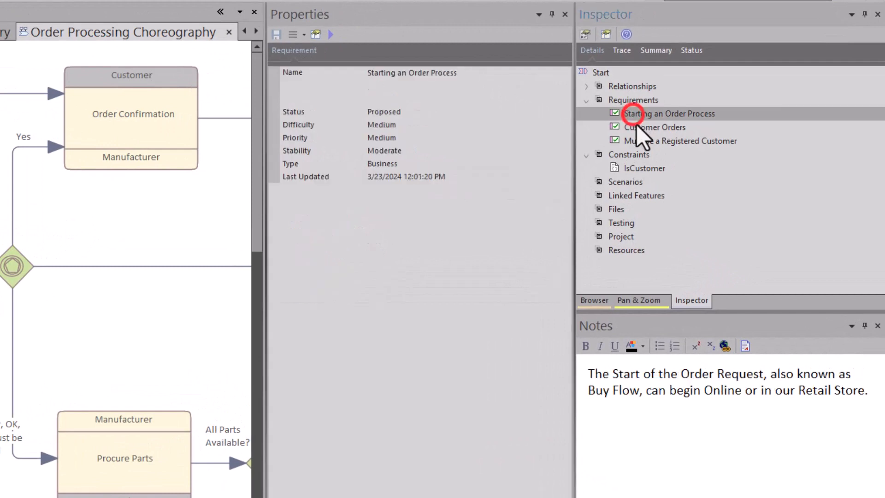
{"action": "left_click", "coordinate": [639, 128]}
{"action": "left_click", "coordinate": [644, 143]}
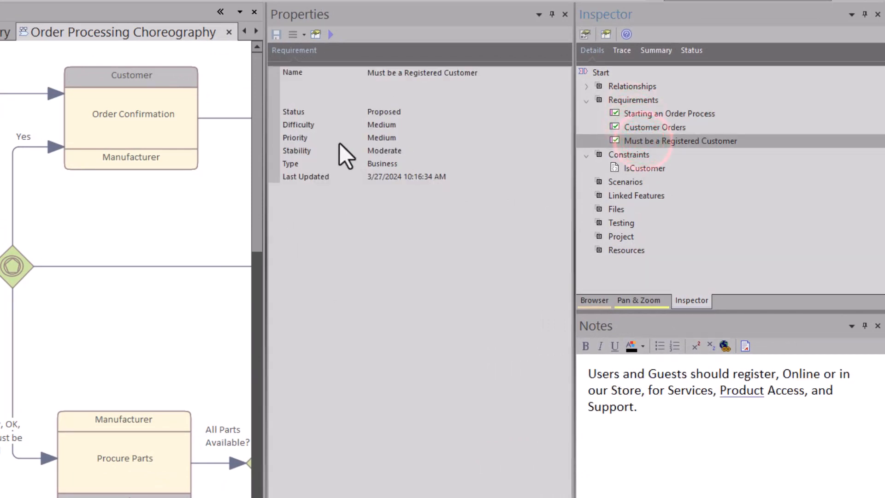
{"action": "left_click", "coordinate": [415, 125]}
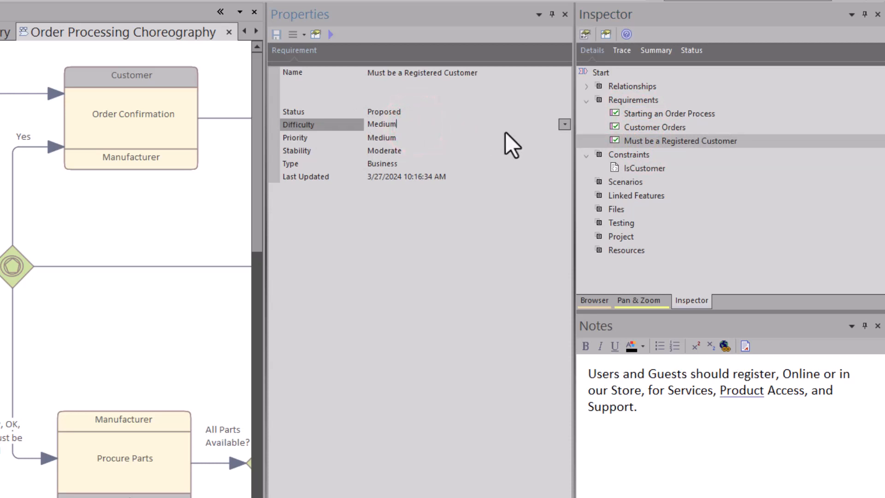
{"action": "left_click", "coordinate": [452, 136]}
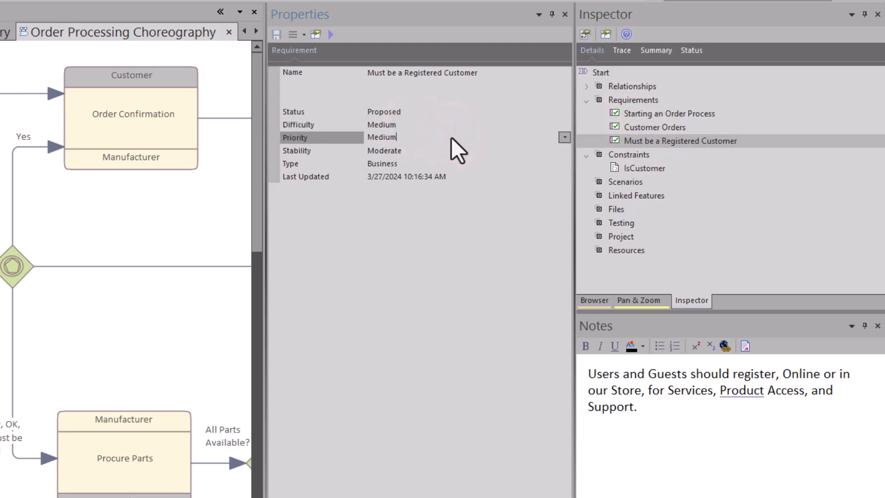
{"action": "left_click", "coordinate": [564, 137]}
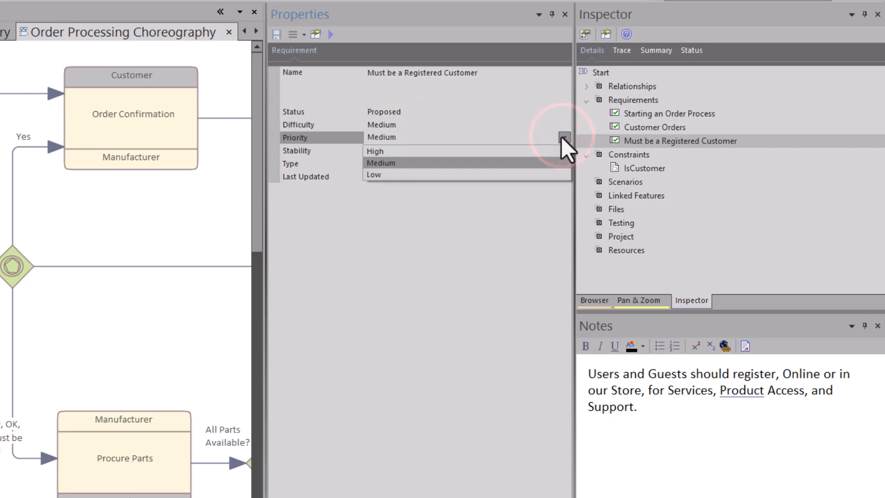
{"action": "left_click", "coordinate": [561, 137]}
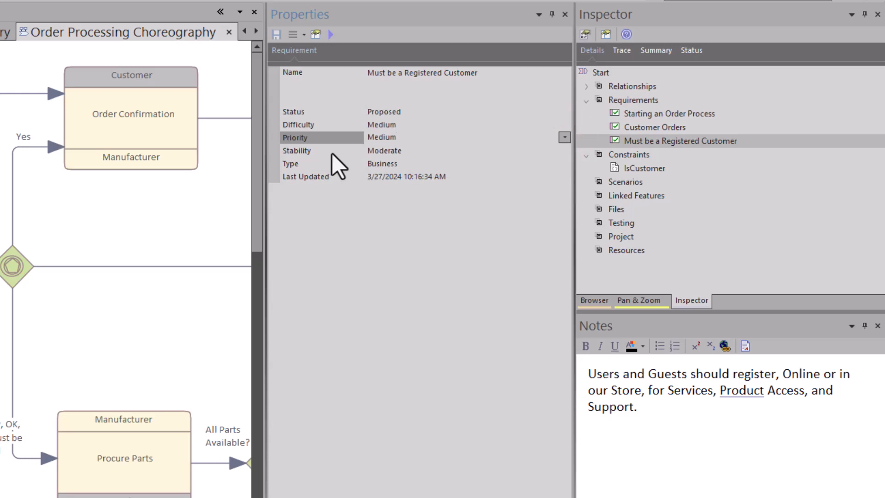
Step: Try the Stability values High, Low and Undetermined on the Must be a Registered Customer requirement, ending on Moderate
{"action": "left_click", "coordinate": [324, 151]}
{"action": "left_click", "coordinate": [559, 154]}
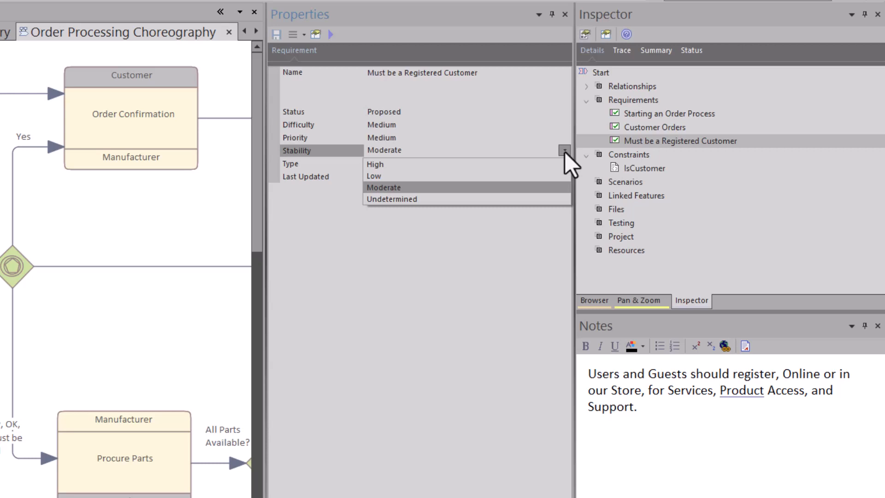
{"action": "left_click", "coordinate": [456, 164]}
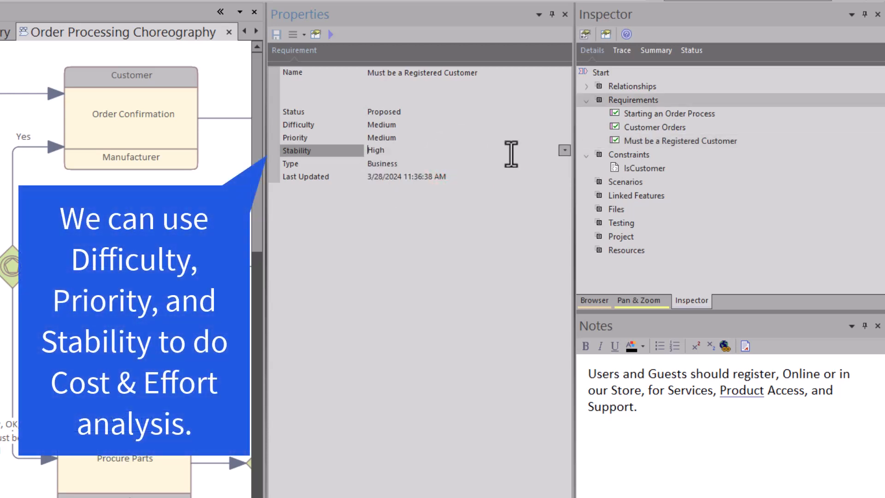
{"action": "left_click", "coordinate": [564, 151]}
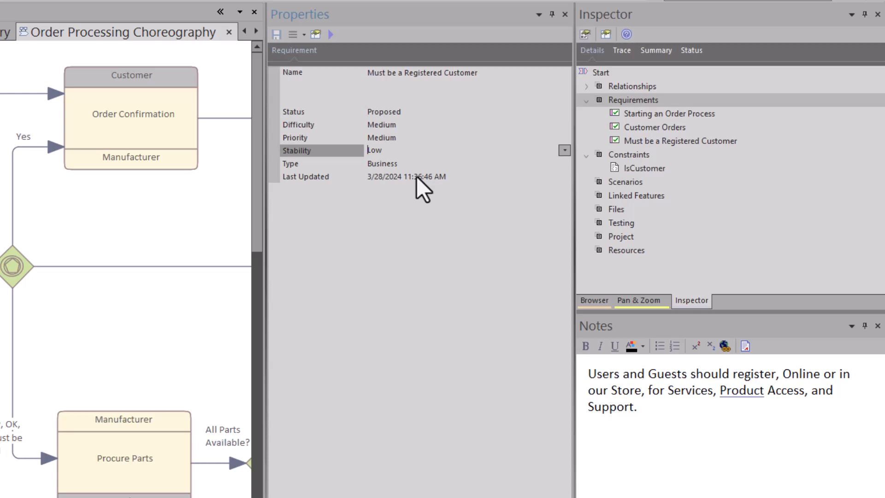
{"action": "left_click", "coordinate": [565, 151]}
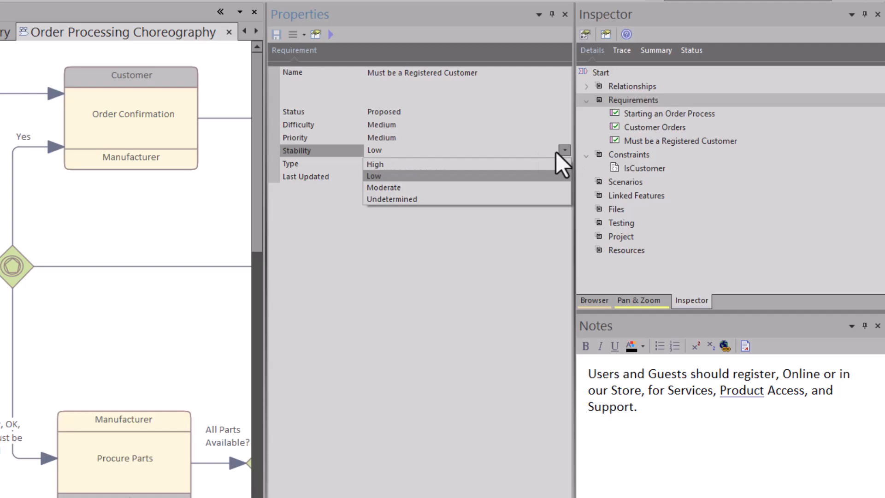
{"action": "left_click", "coordinate": [386, 198]}
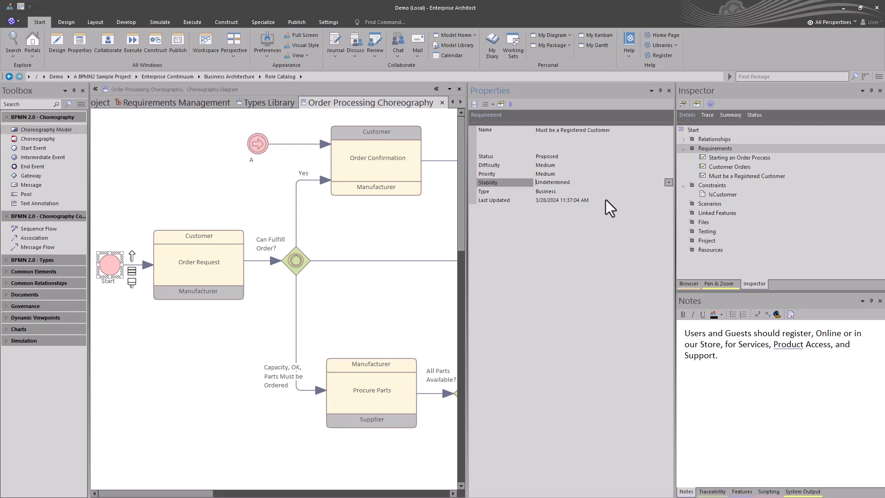
{"action": "left_click", "coordinate": [668, 183]}
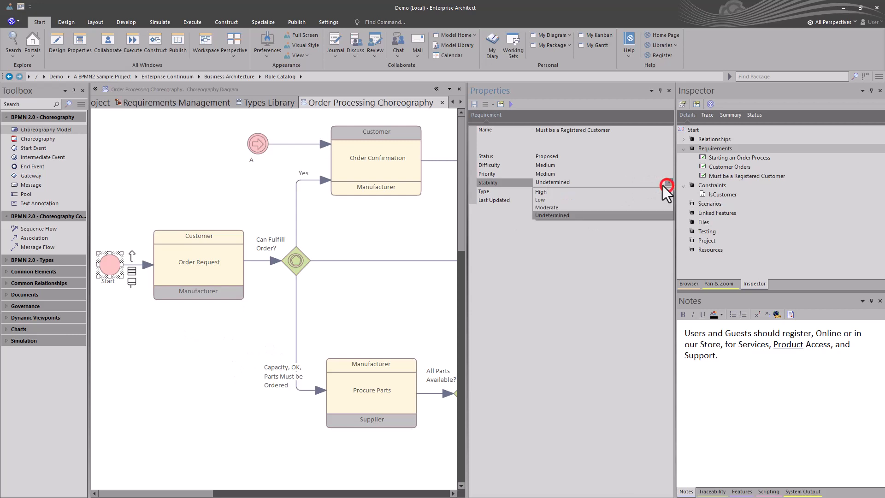
{"action": "left_click", "coordinate": [566, 207]}
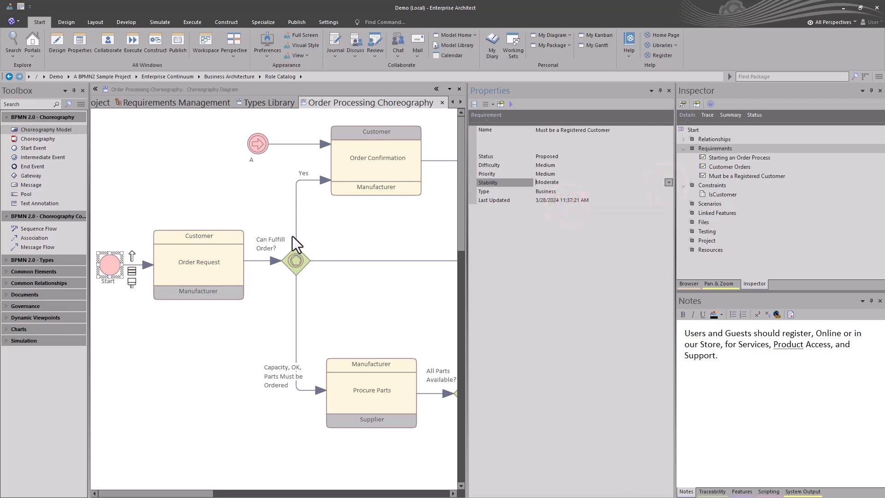
Step: Compare the properties and notes of the Start event's requirements, highlighting the Customer Orders note and ending on Starting an Order Process
{"action": "left_click", "coordinate": [714, 158]}
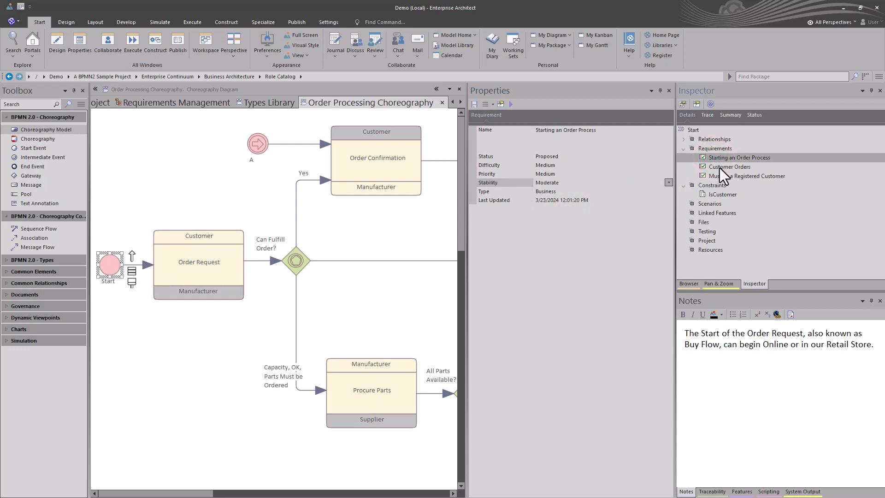
{"action": "left_click", "coordinate": [721, 168]}
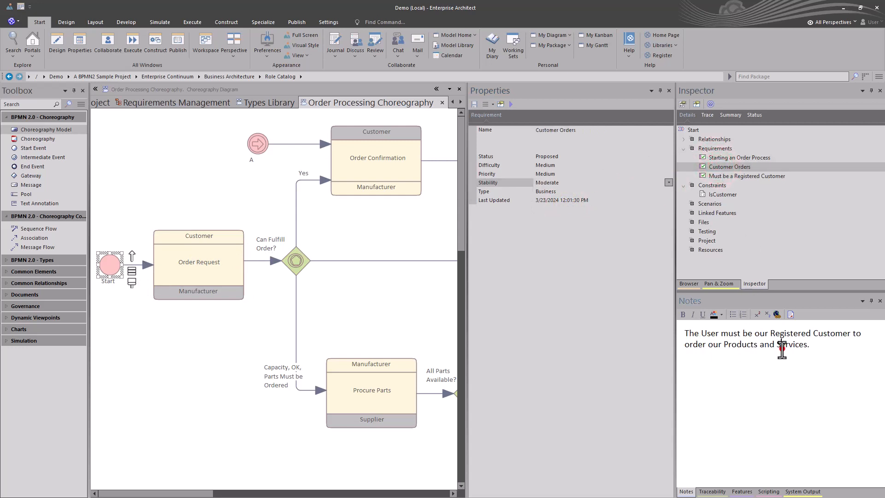
{"action": "left_click_drag", "start_coordinate": [825, 346], "coordinate": [681, 336]}
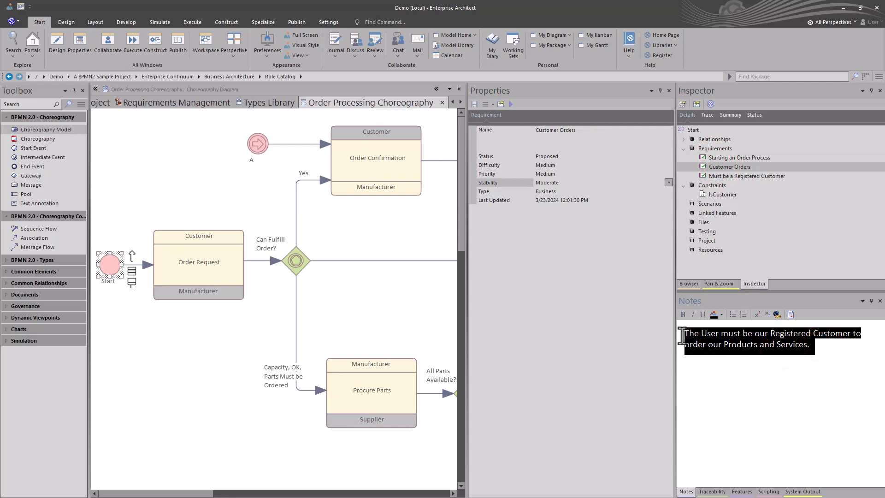
{"action": "left_click", "coordinate": [735, 370]}
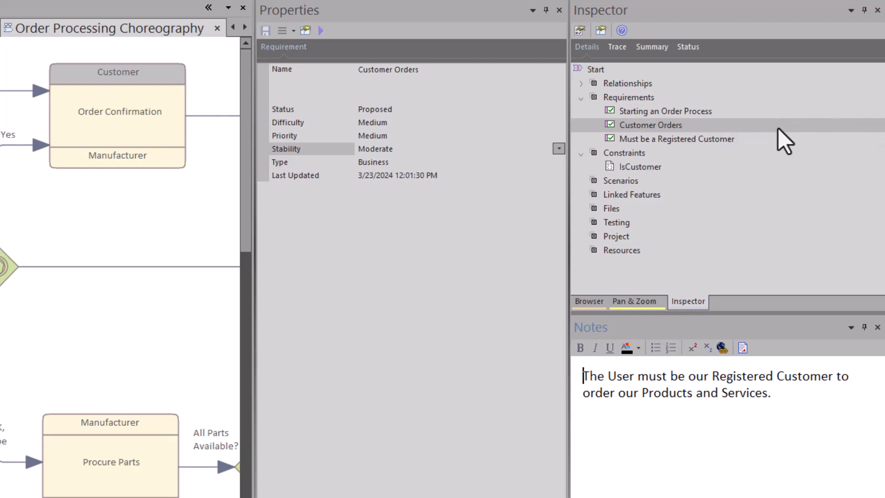
{"action": "left_click", "coordinate": [693, 140]}
{"action": "left_click", "coordinate": [666, 123]}
{"action": "left_click", "coordinate": [665, 112]}
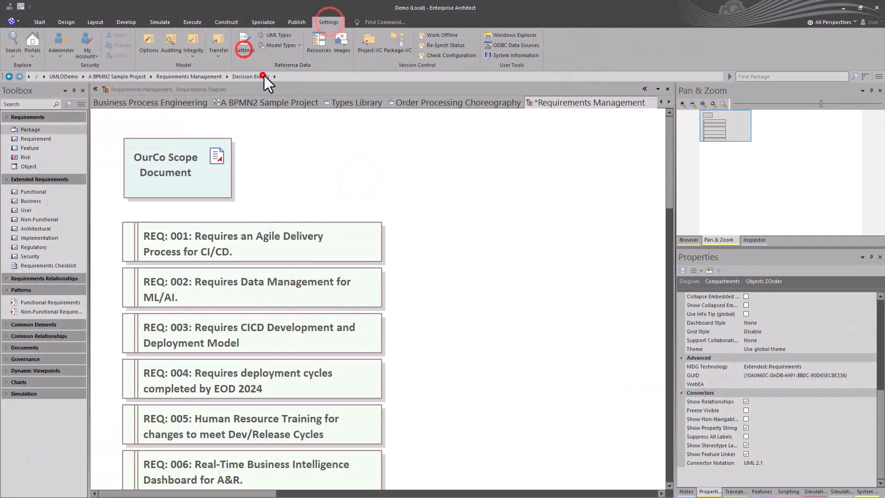
Step: Show the Auto Name Counters settings for an element type from the Requirements Management diagram
{"action": "left_click", "coordinate": [388, 166]}
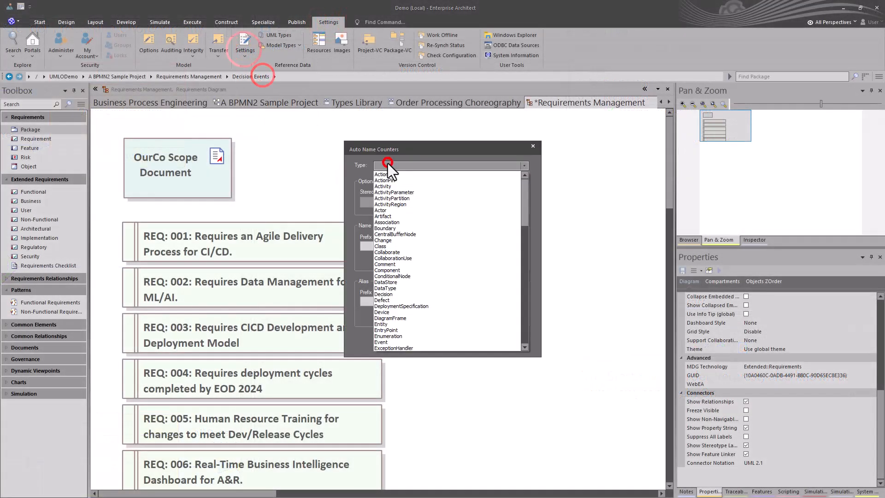
{"action": "scroll", "coordinate": [427, 325], "scroll_direction": "down", "scroll_amount": 1}
{"action": "left_click", "coordinate": [406, 326]}
{"action": "left_click", "coordinate": [395, 247]}
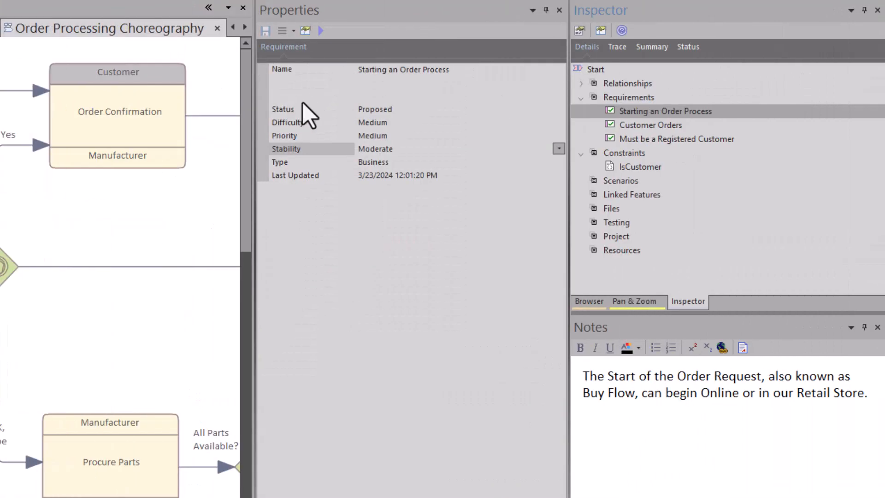
Step: Check the available Type options for the Starting an Order Process requirement
{"action": "left_click", "coordinate": [442, 164]}
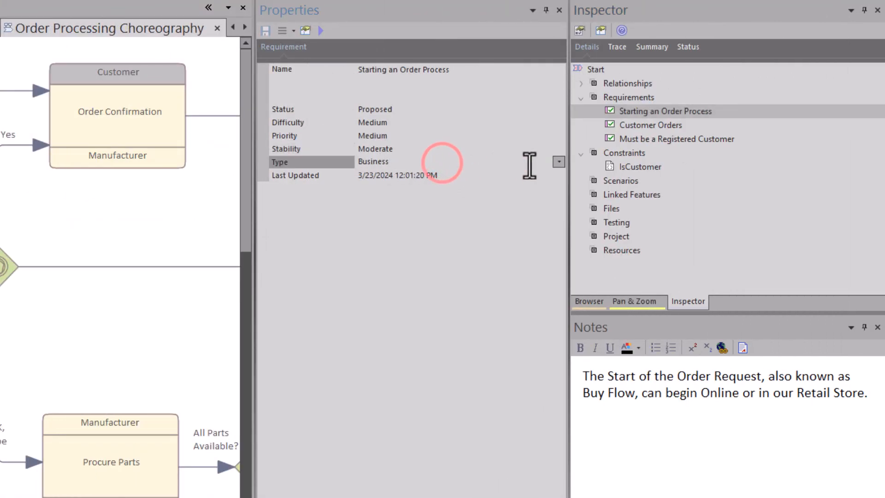
{"action": "left_click", "coordinate": [559, 162]}
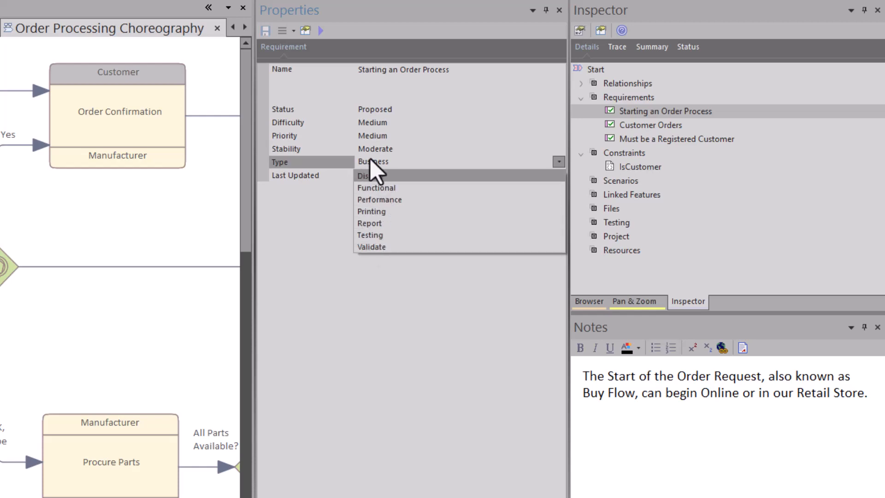
{"action": "left_click", "coordinate": [409, 161]}
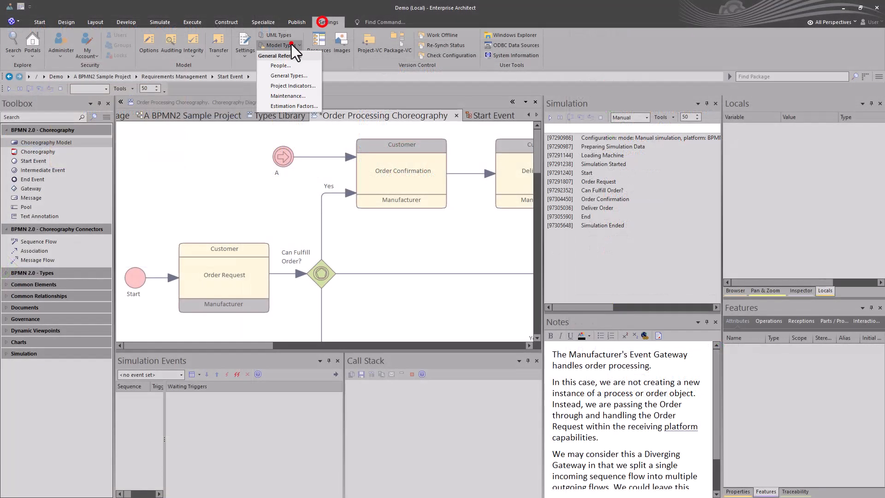
Step: Define a requirement type named Business with the description "Business Requirement" in the model's General Types and save it
{"action": "left_click", "coordinate": [284, 75]}
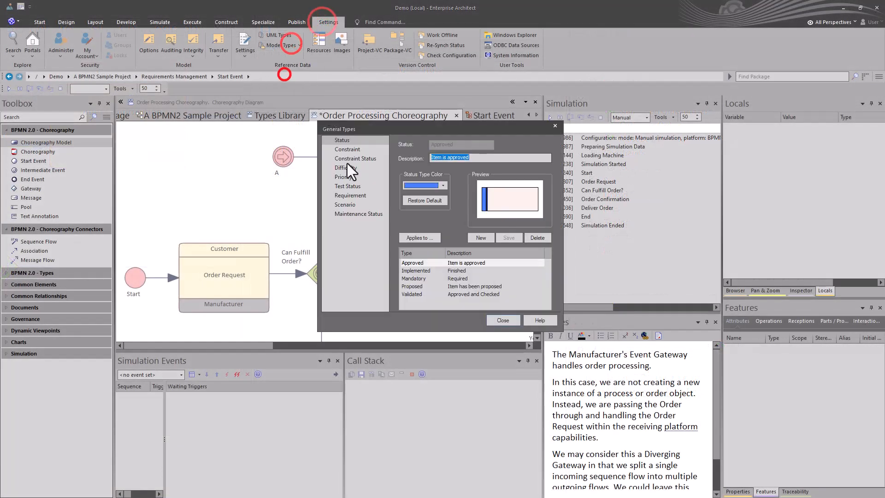
{"action": "left_click", "coordinate": [351, 195]}
{"action": "left_click", "coordinate": [414, 144]}
{"action": "type", "text": "Business"}
{"action": "key", "text": "Tab"}
{"action": "type", "text": "Business Requ"}
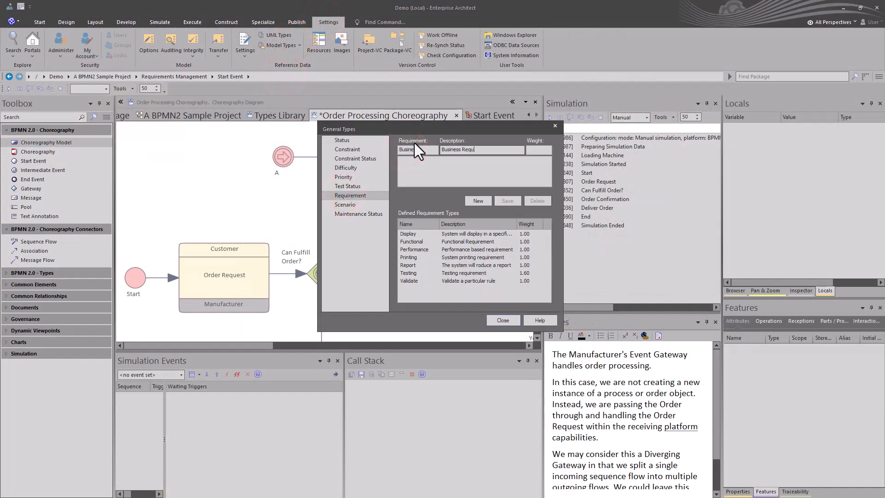
{"action": "type", "text": "irement"}
{"action": "left_click", "coordinate": [508, 201]}
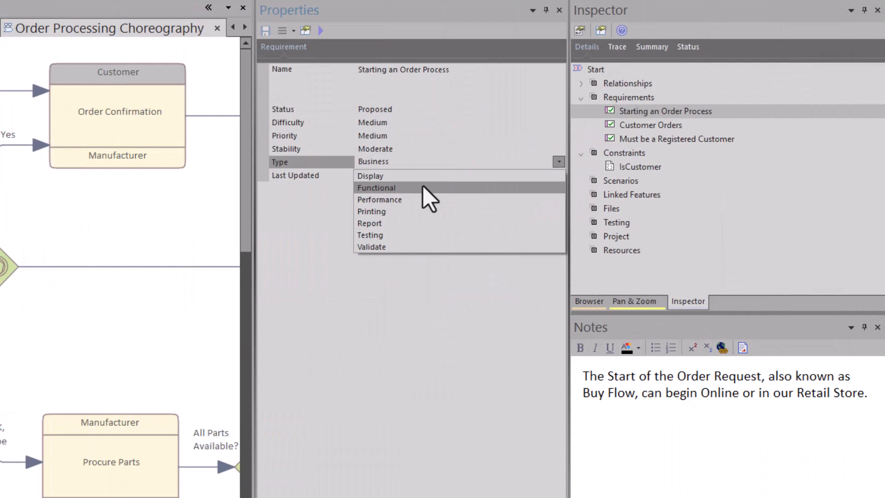
Step: Set the Type of the Starting an Order Process requirement to Functional
{"action": "left_click", "coordinate": [424, 187]}
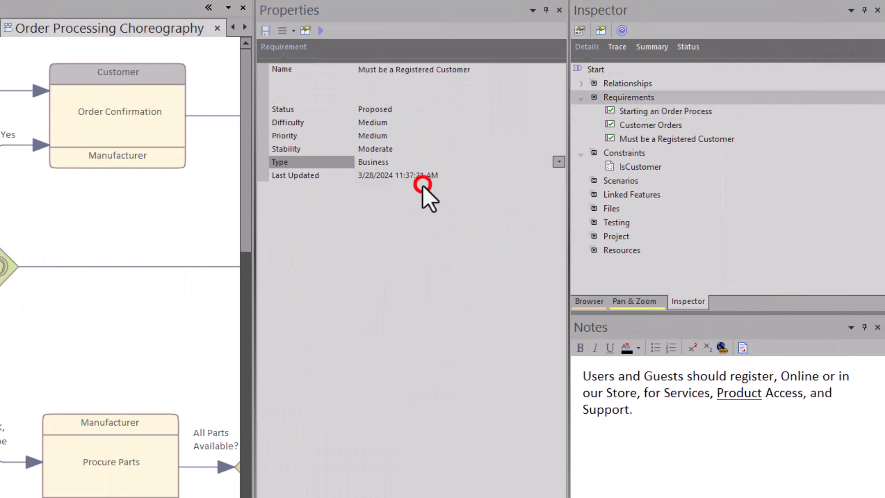
Step: Set the Type of the Must be a Registered Customer requirement to Functional and recheck the available types
{"action": "left_click", "coordinate": [559, 162]}
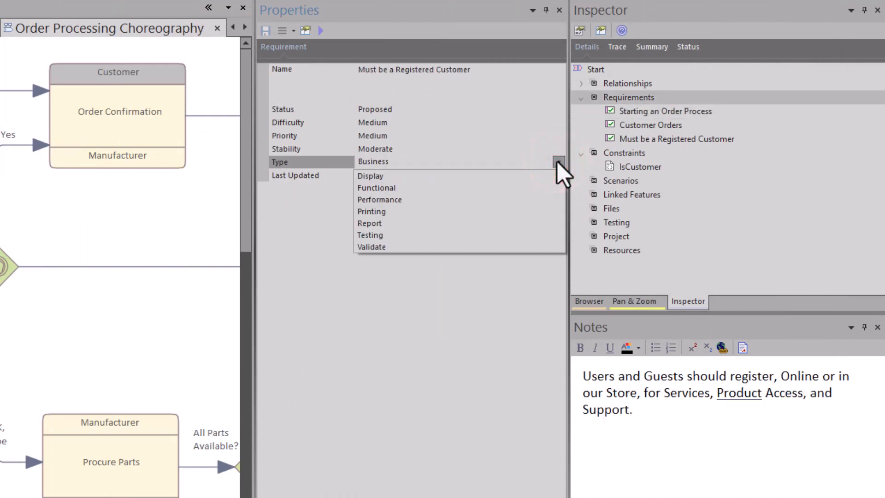
{"action": "left_click", "coordinate": [424, 186]}
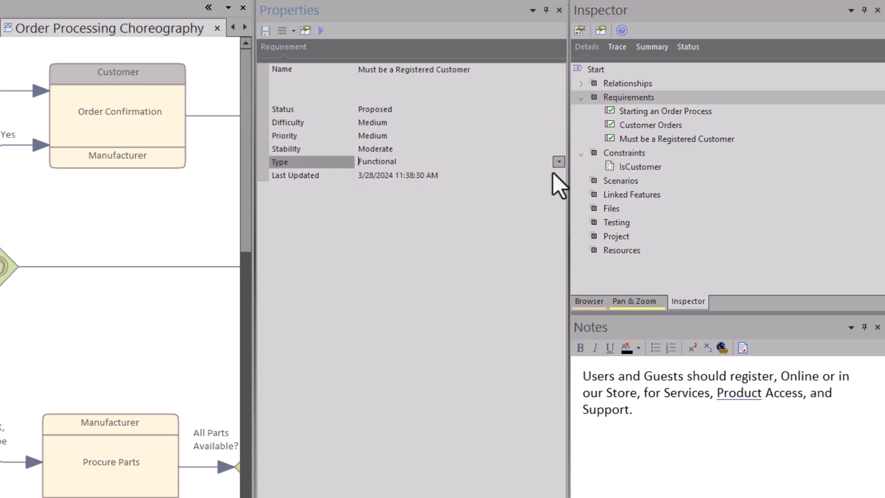
{"action": "left_click", "coordinate": [559, 161]}
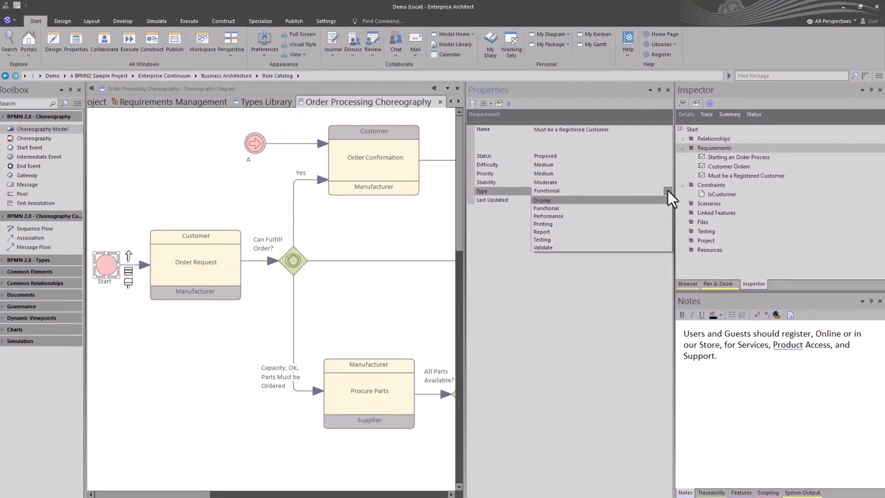
{"action": "left_click", "coordinate": [559, 162]}
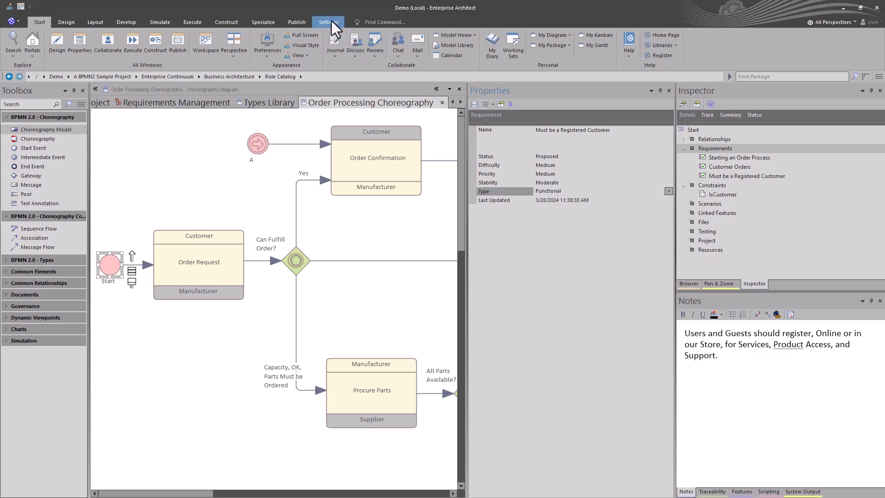
Step: Open the full project reference data file from the Demo Reference Data storage in the Reusable Asset Service
{"action": "left_click", "coordinate": [292, 20]}
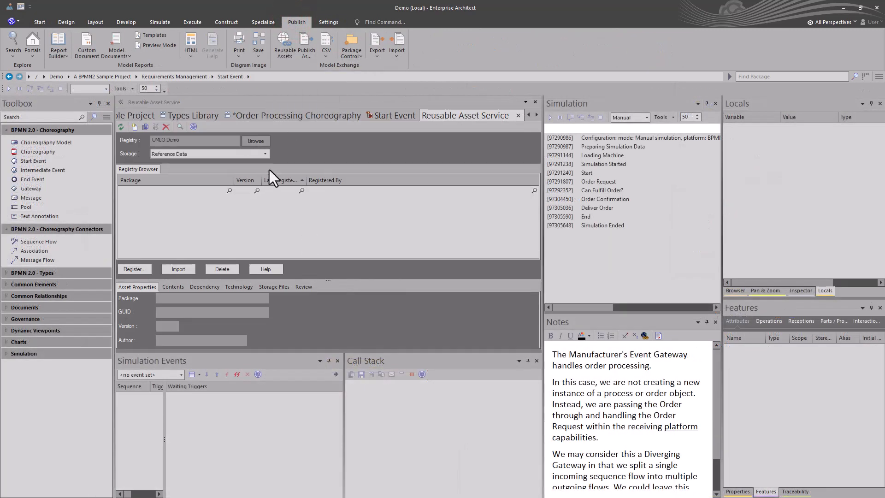
{"action": "left_click", "coordinate": [256, 154]}
{"action": "left_click", "coordinate": [184, 212]}
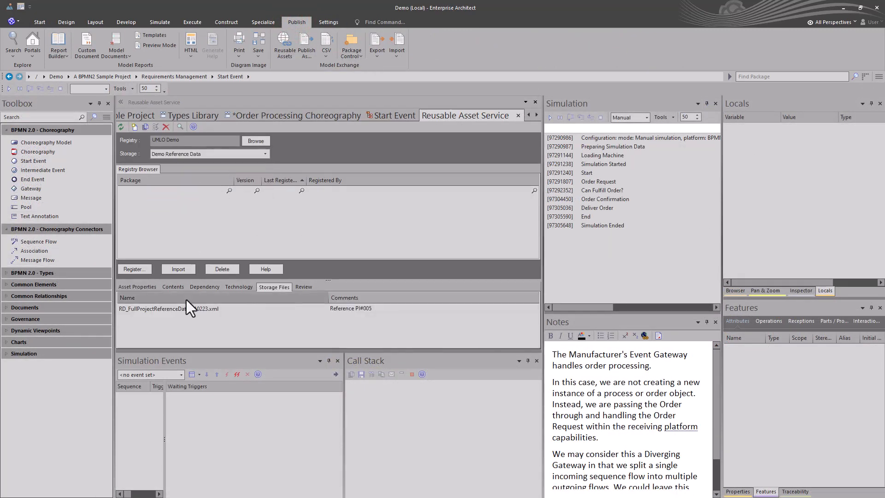
{"action": "double_click", "coordinate": [189, 308]}
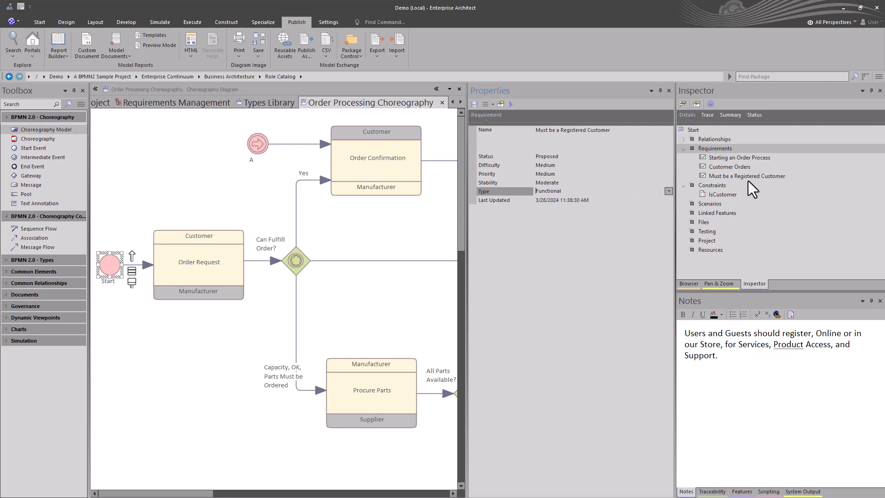
Step: Review the Start event's internal requirements, ending with the properties and notes of Starting an Order Process
{"action": "left_click", "coordinate": [731, 167]}
{"action": "left_click", "coordinate": [732, 173]}
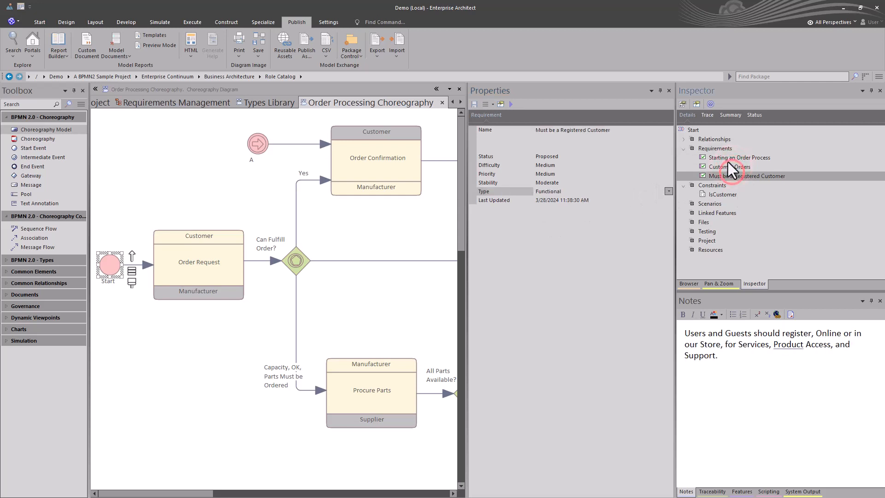
{"action": "left_click", "coordinate": [721, 167]}
{"action": "left_click", "coordinate": [722, 158]}
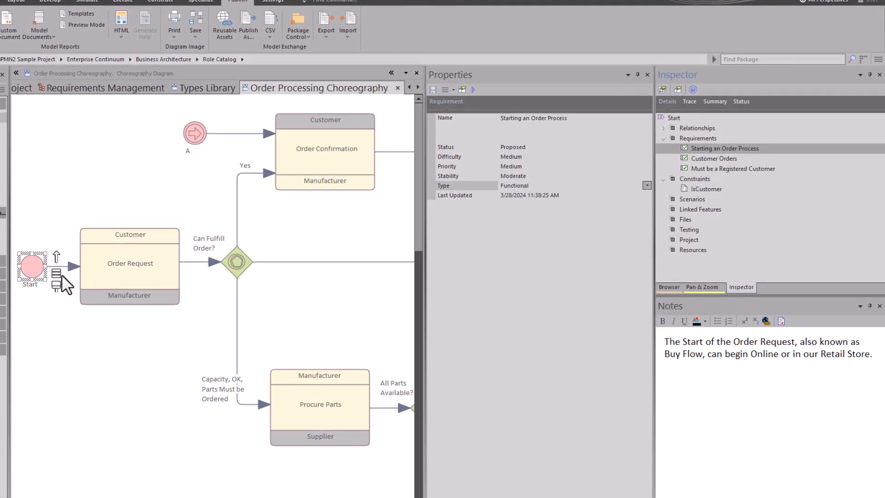
Step: Trace the relationships of the Start event and the Order Request choreography, and examine Order Request's number of participants property
{"action": "left_click", "coordinate": [688, 102]}
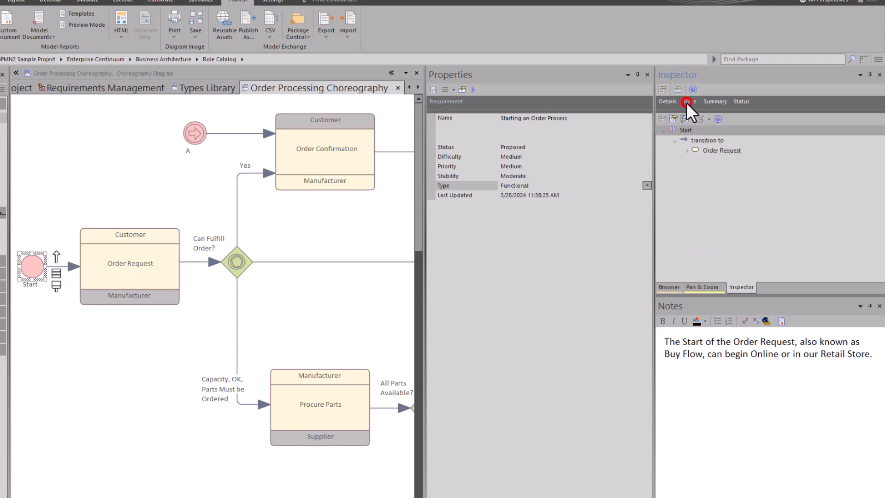
{"action": "left_click", "coordinate": [34, 266]}
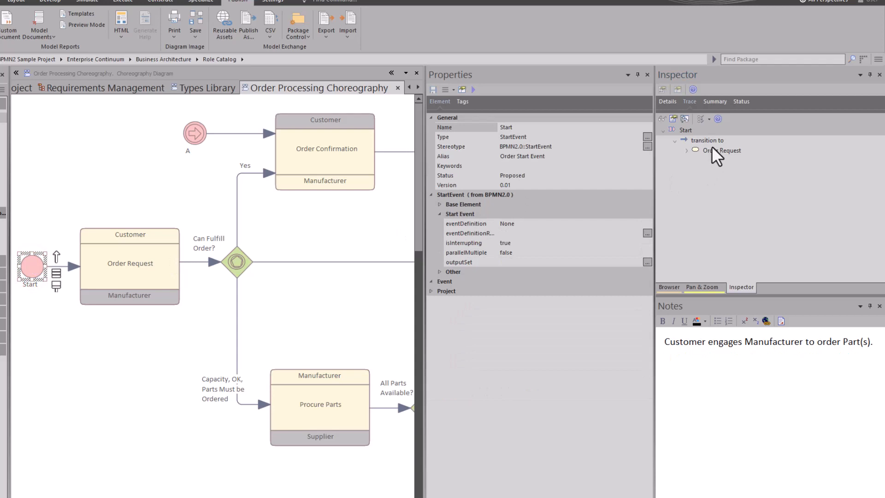
{"action": "left_click", "coordinate": [155, 270]}
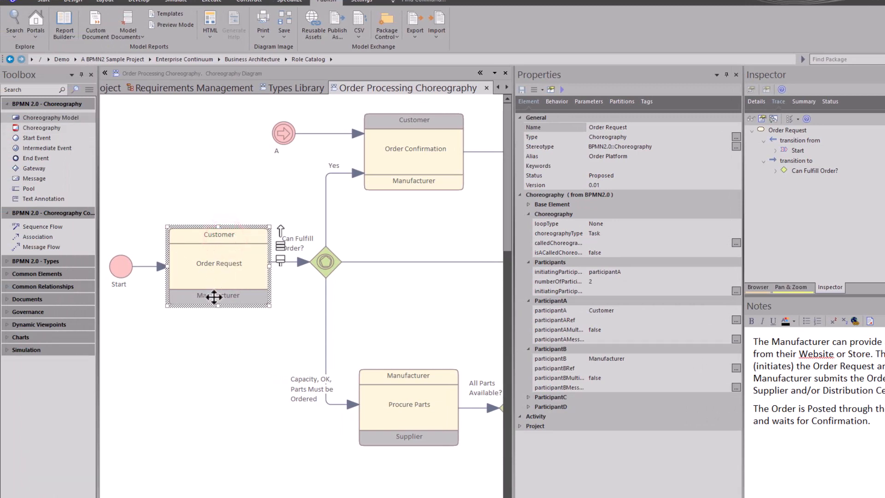
{"action": "left_click", "coordinate": [214, 296]}
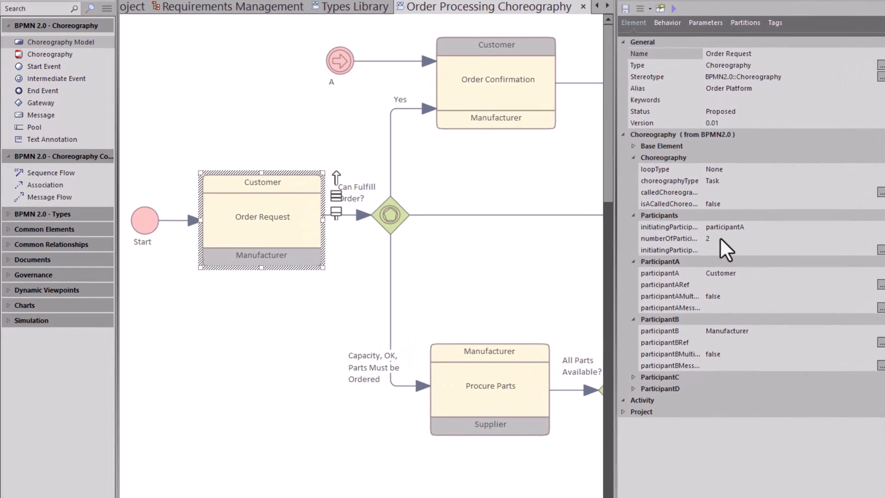
{"action": "left_click", "coordinate": [677, 254]}
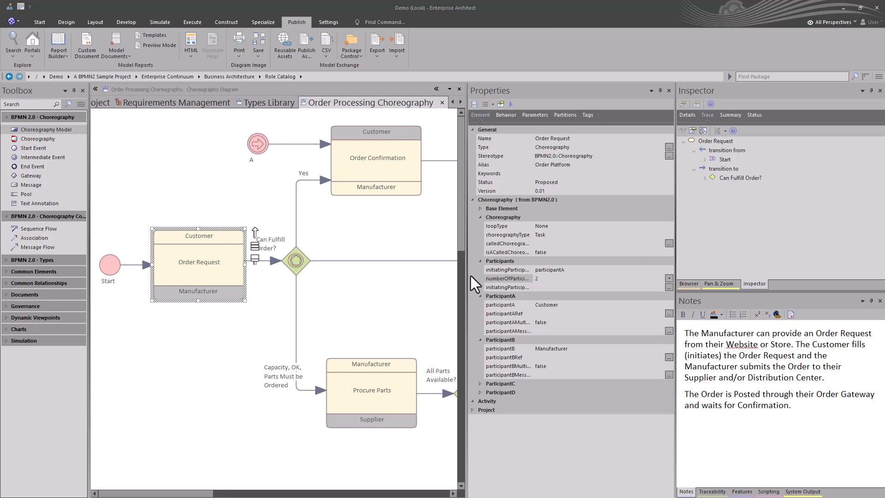
Step: Apply the Common user layout and enable Use Alias if Available for the Order Processing Choreography diagram
{"action": "left_click", "coordinate": [38, 22]}
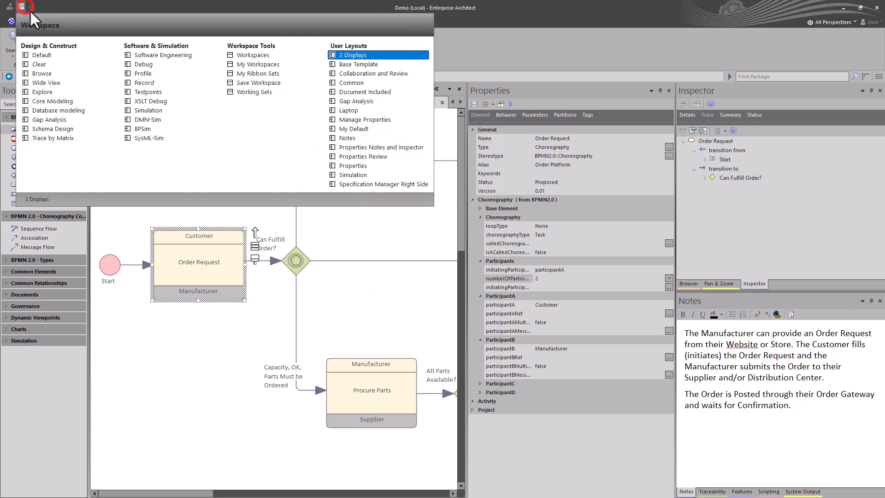
{"action": "left_click", "coordinate": [351, 83]}
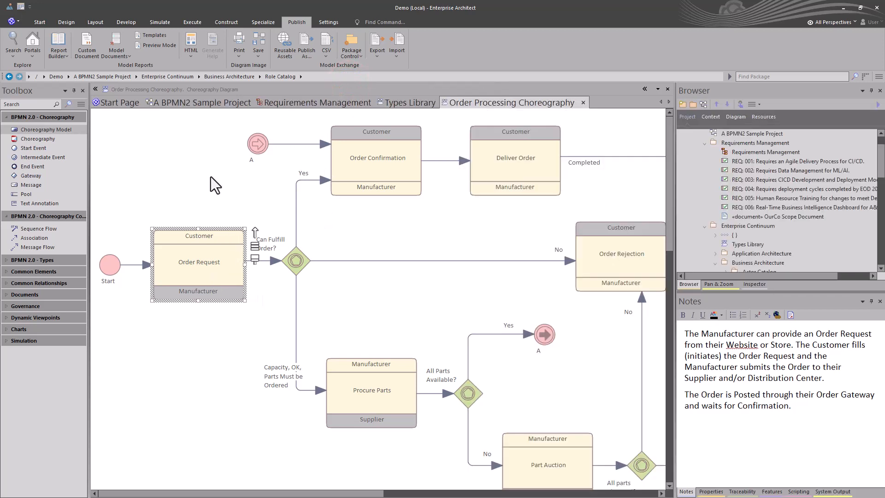
{"action": "double_click", "coordinate": [209, 195]}
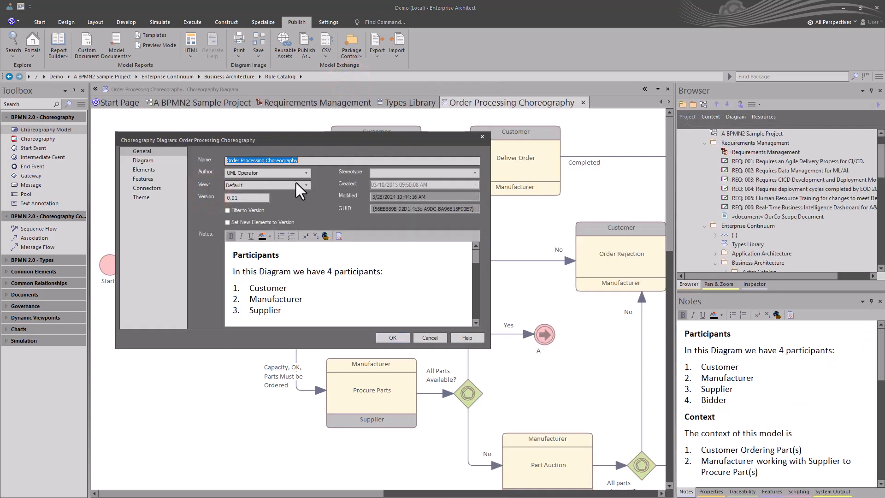
{"action": "left_click", "coordinate": [147, 161]}
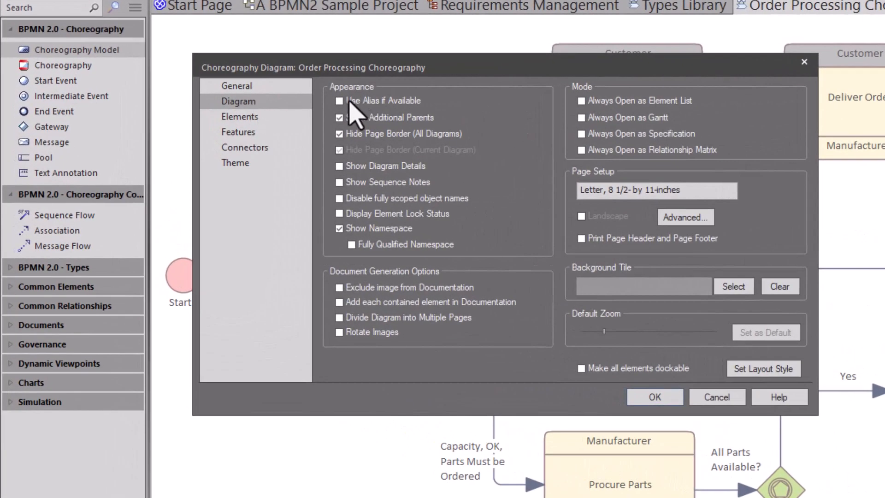
{"action": "left_click", "coordinate": [360, 100]}
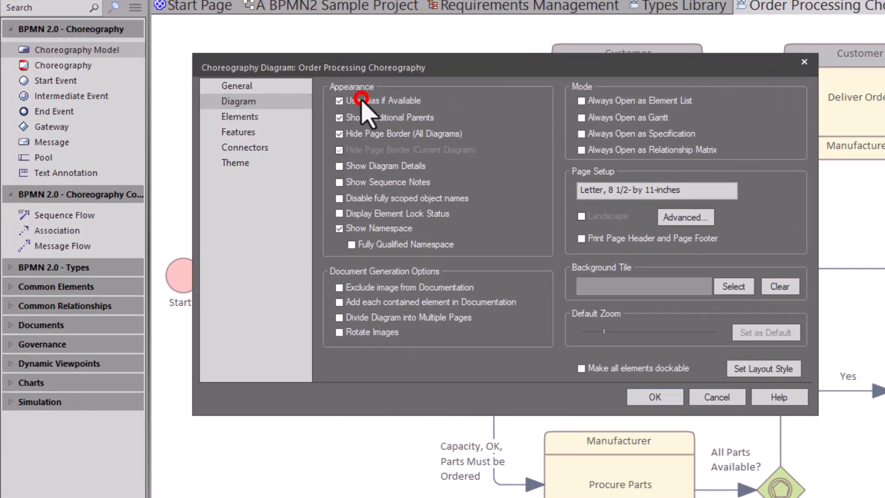
{"action": "left_click", "coordinate": [655, 397]}
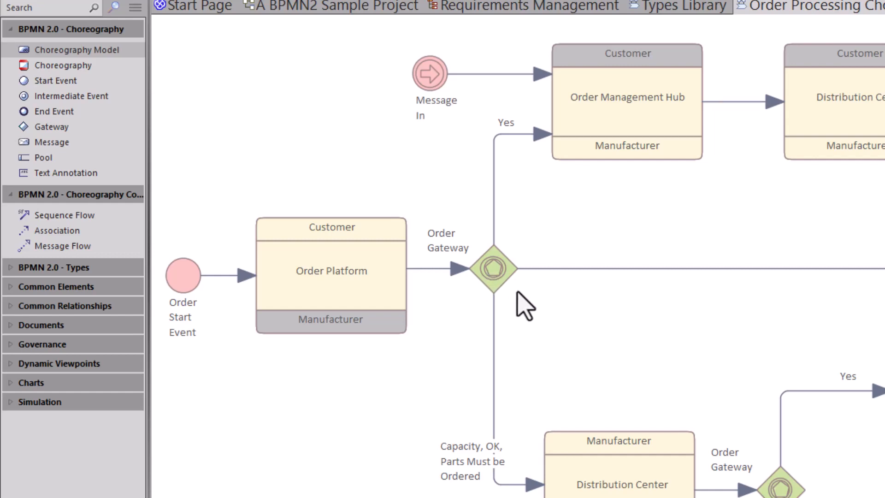
Step: Compare the Name and Alias properties of the Start event
{"action": "left_click", "coordinate": [179, 276]}
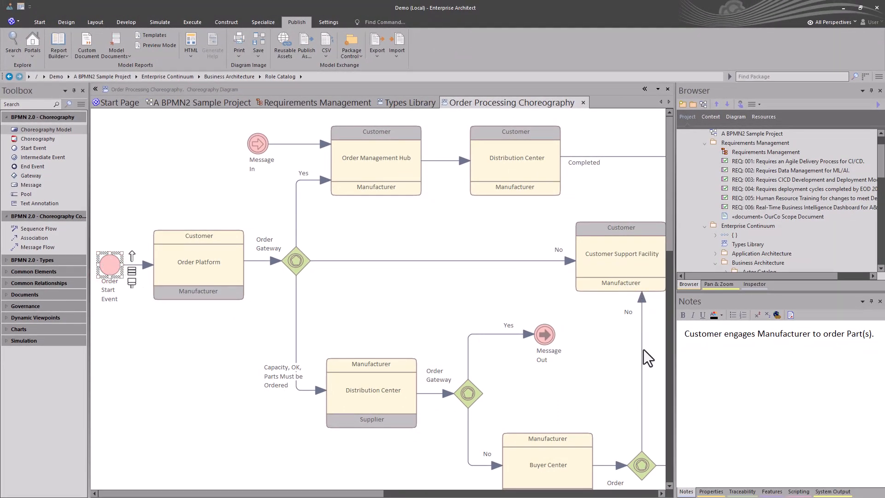
{"action": "left_click", "coordinate": [710, 492]}
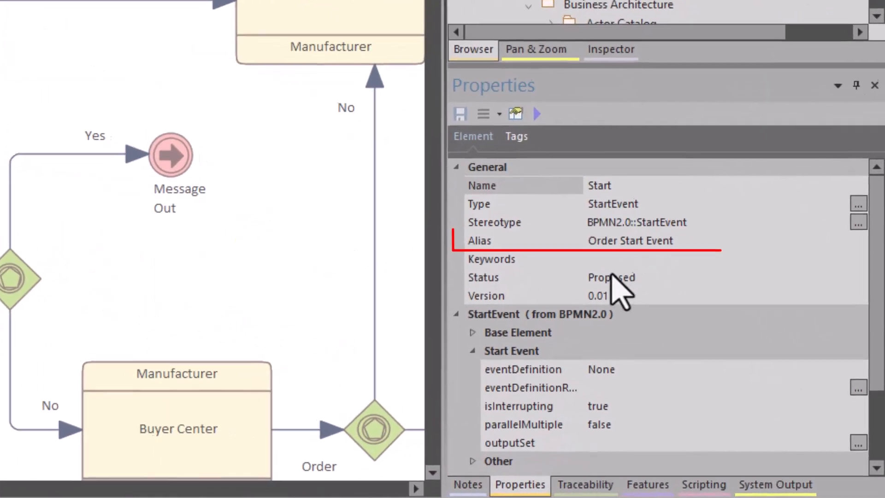
{"action": "left_click", "coordinate": [622, 236]}
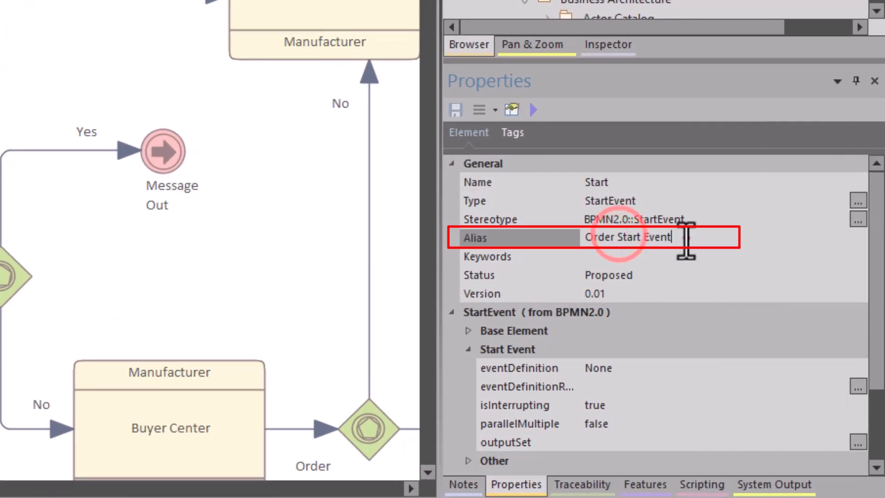
{"action": "left_click_drag", "start_coordinate": [690, 240], "coordinate": [564, 242]}
{"action": "left_click", "coordinate": [616, 178]}
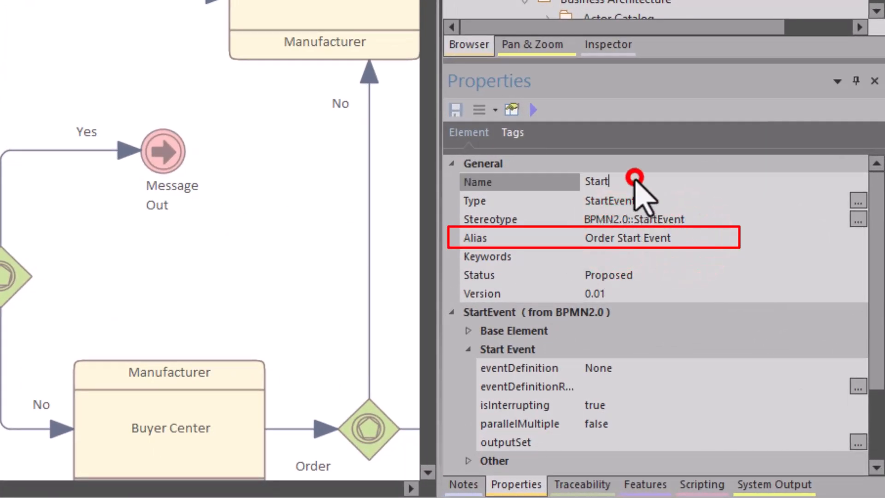
{"action": "left_click_drag", "start_coordinate": [633, 177], "coordinate": [598, 181]}
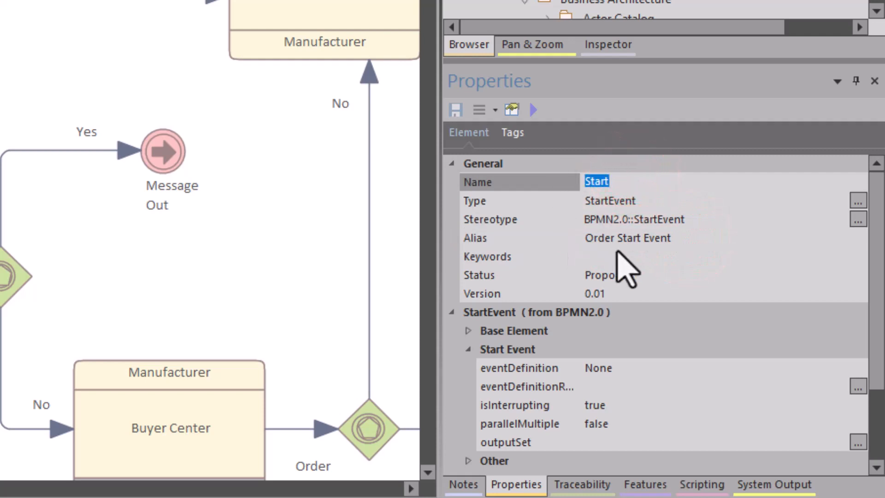
{"action": "left_click", "coordinate": [629, 237]}
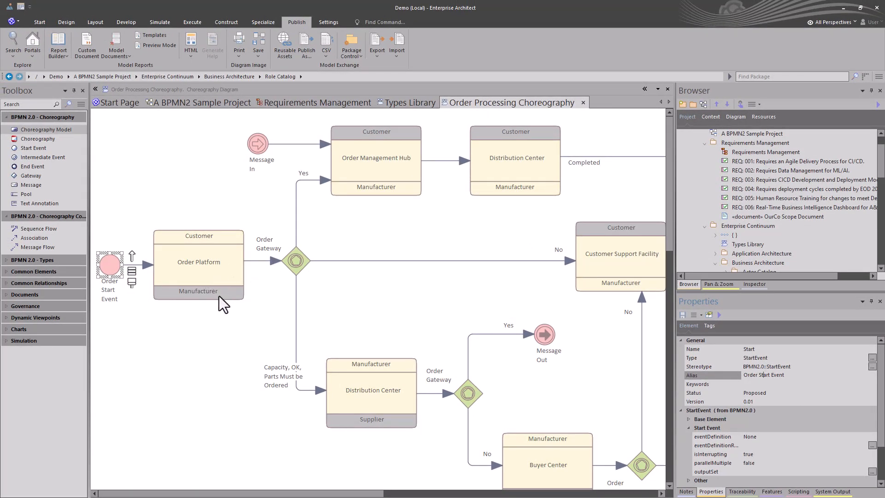
Step: Compare the Alias and Name properties of the Order Request choreography, then clear the selection
{"action": "left_click", "coordinate": [213, 269]}
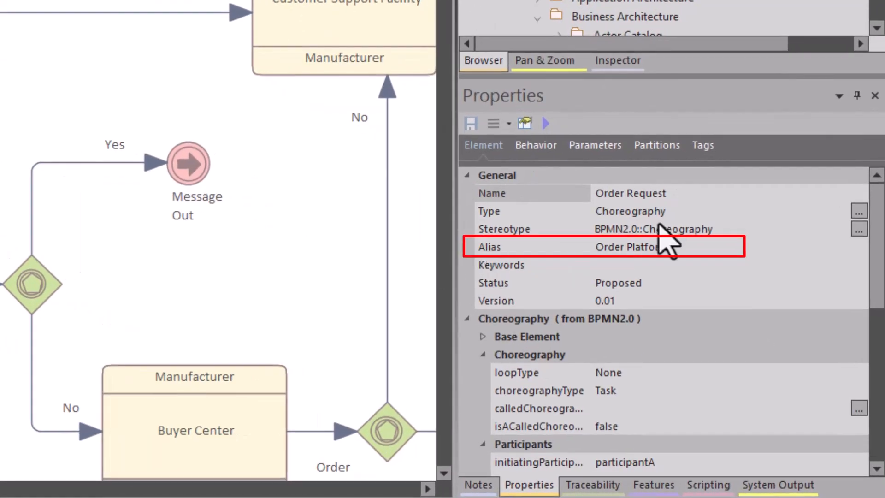
{"action": "left_click", "coordinate": [671, 246]}
{"action": "left_click_drag", "start_coordinate": [688, 246], "coordinate": [562, 247]}
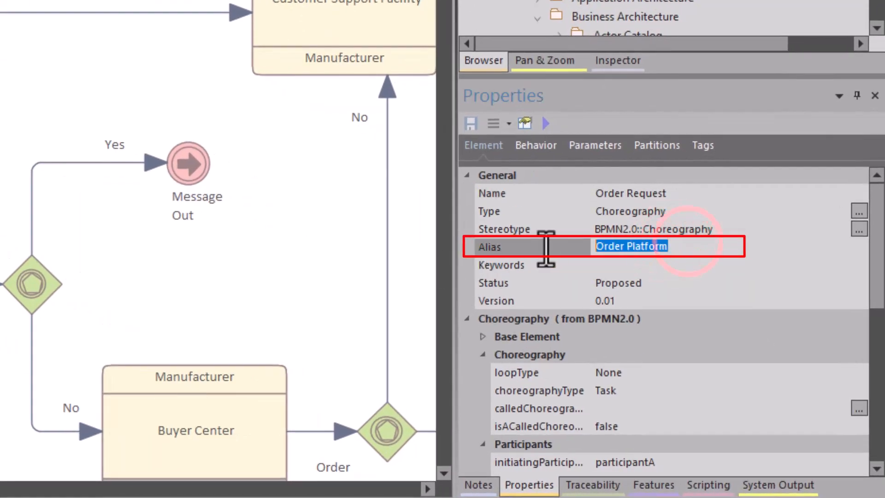
{"action": "left_click", "coordinate": [668, 192]}
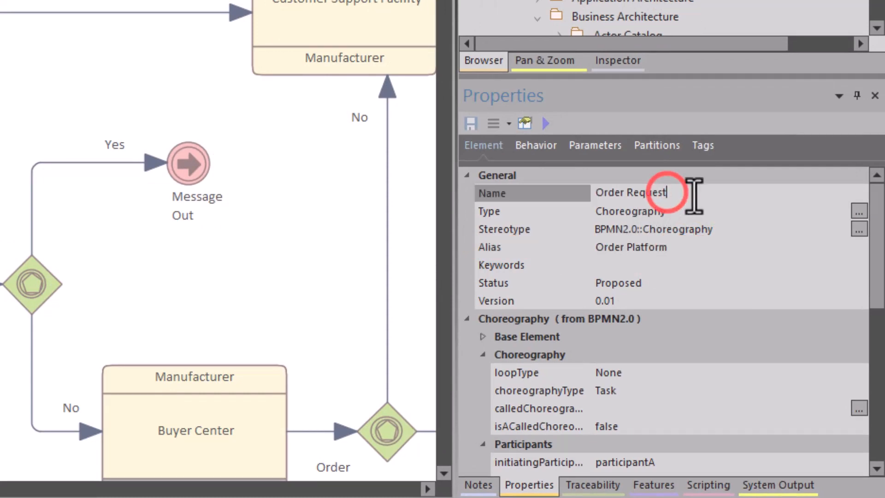
{"action": "left_click_drag", "start_coordinate": [693, 193], "coordinate": [589, 192]}
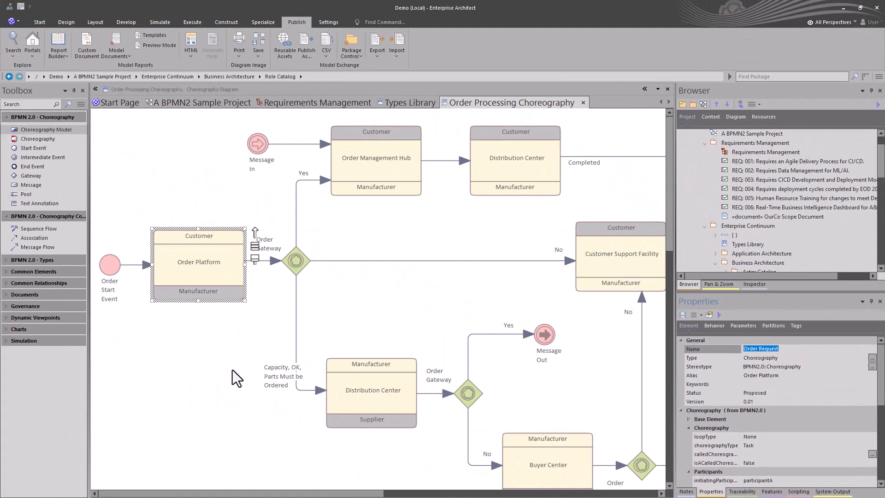
{"action": "left_click", "coordinate": [318, 291]}
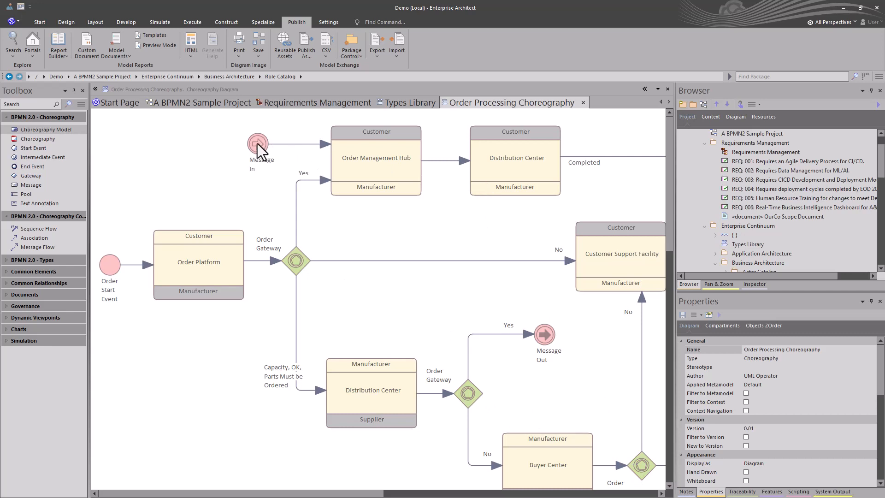
Step: Inspect the properties of the Message Out and Message In intermediate events
{"action": "left_click", "coordinate": [550, 337]}
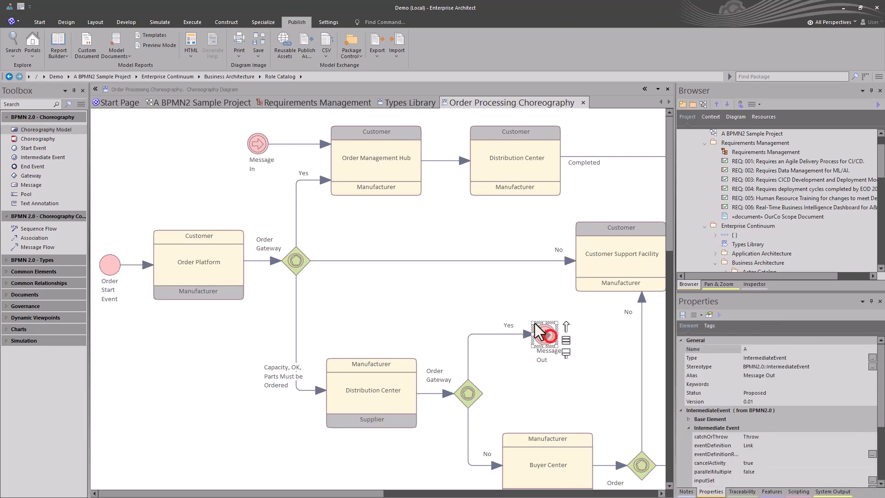
{"action": "left_click", "coordinate": [259, 143]}
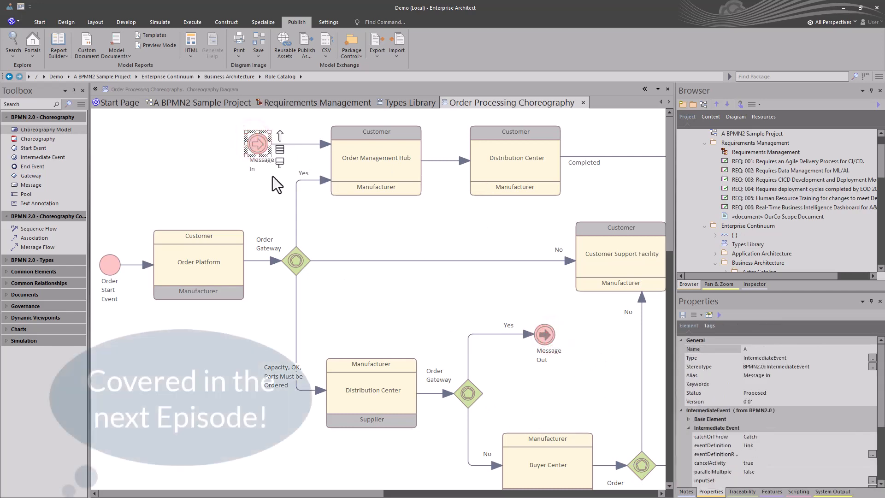
{"action": "left_click", "coordinate": [249, 180]}
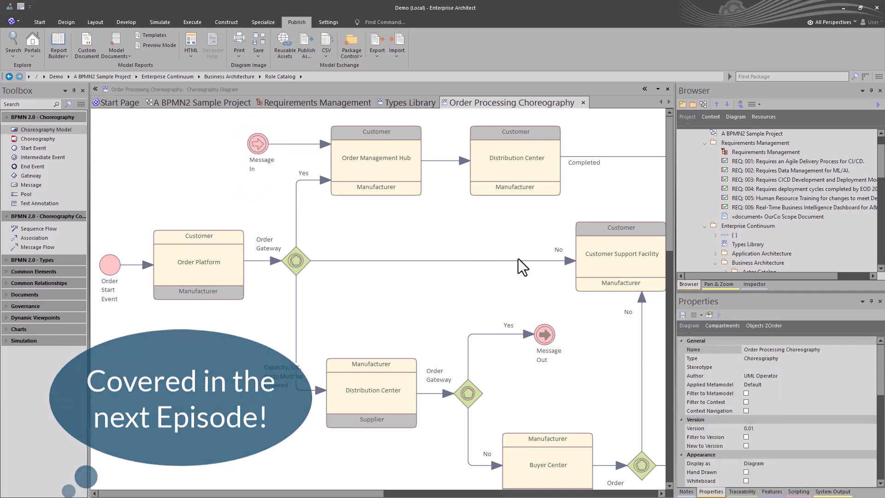
Step: Disable Use Alias if Available in the Order Processing Choreography diagram's properties
{"action": "double_click", "coordinate": [157, 173]}
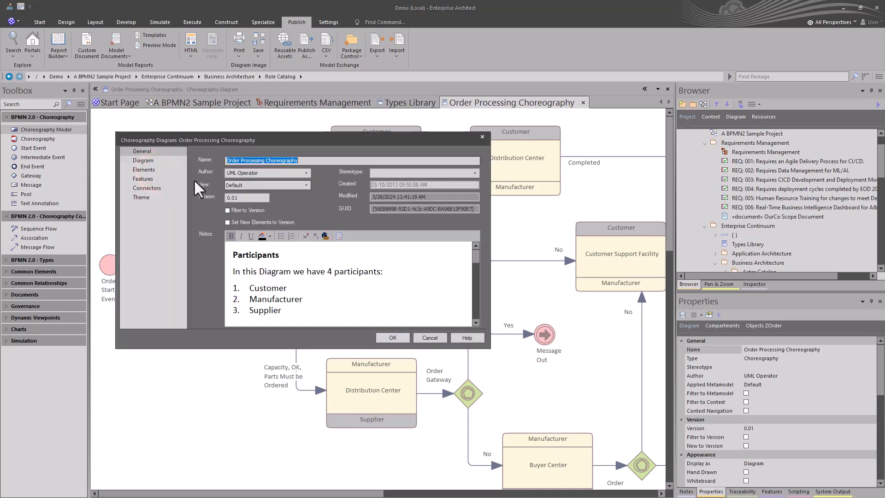
{"action": "left_click", "coordinate": [150, 160]}
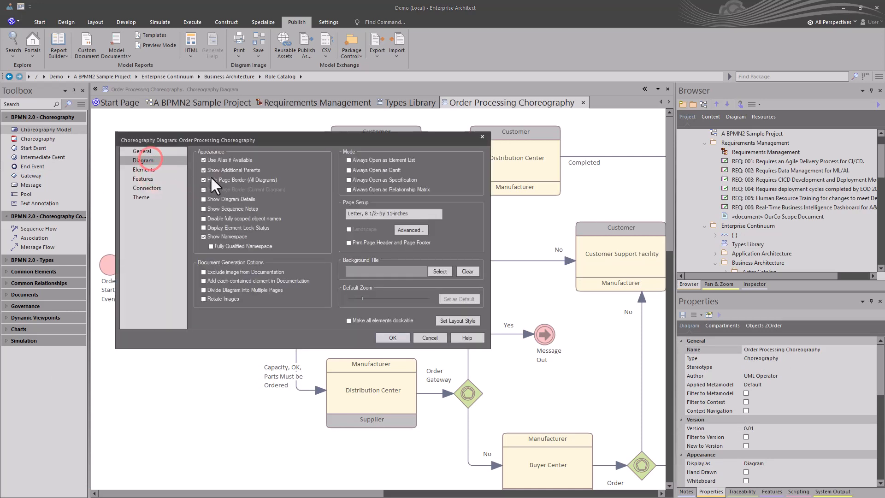
{"action": "left_click", "coordinate": [214, 157]}
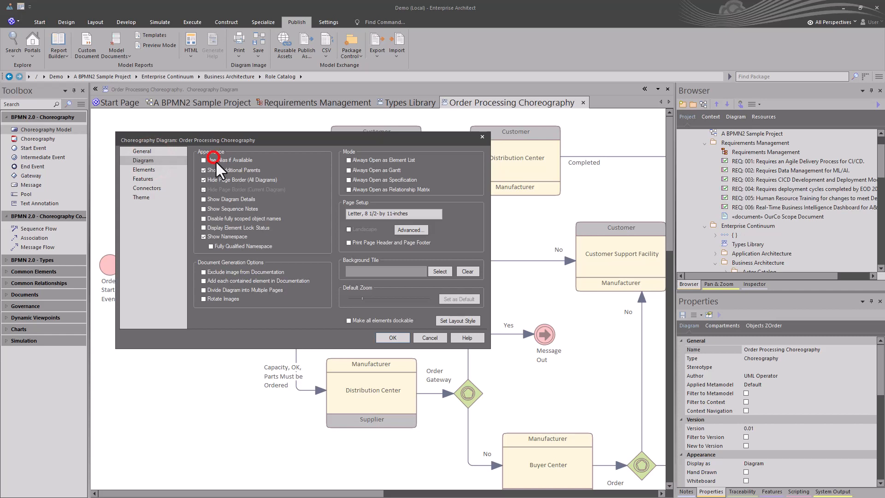
{"action": "left_click", "coordinate": [397, 338]}
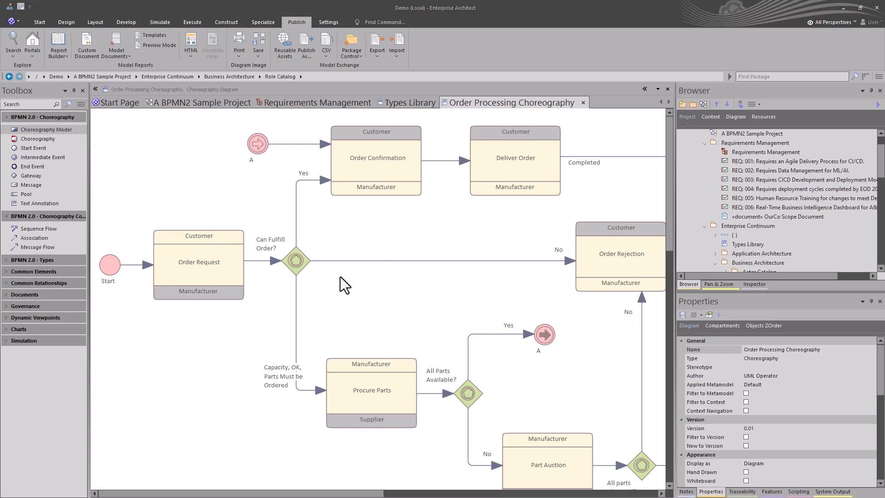
Step: Select the Order Request choreography and apply the Properties Notes and Inspector user layout
{"action": "left_click", "coordinate": [183, 261]}
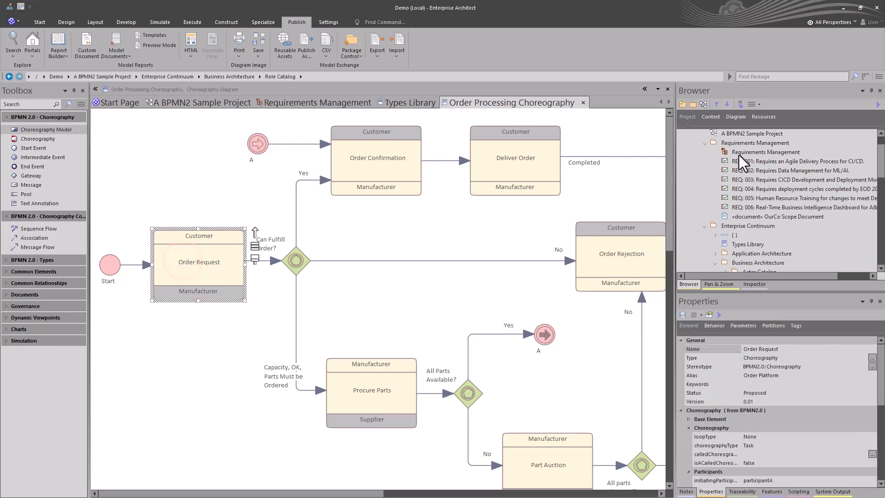
{"action": "left_click", "coordinate": [26, 9]}
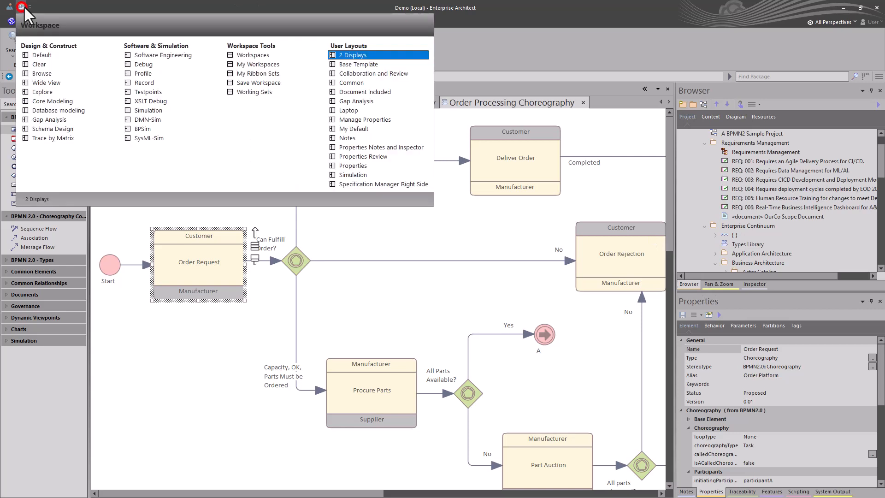
{"action": "left_click", "coordinate": [350, 147]}
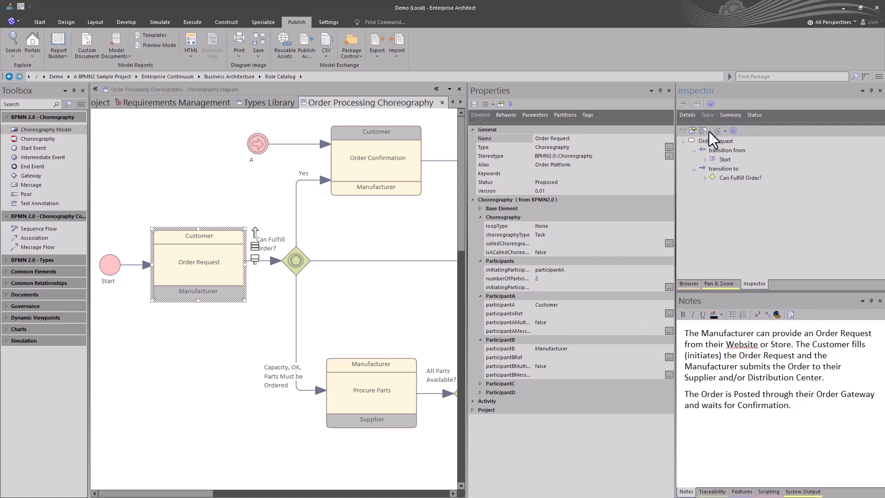
Step: Inspect the details of Order Request's internal requirement "Provide a common order platform" and its IsCustomer constraint
{"action": "left_click", "coordinate": [690, 116]}
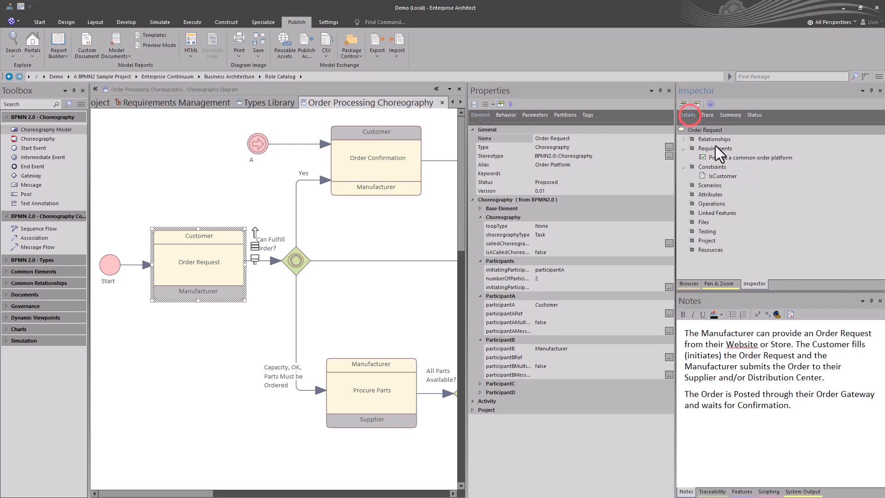
{"action": "left_click", "coordinate": [718, 158]}
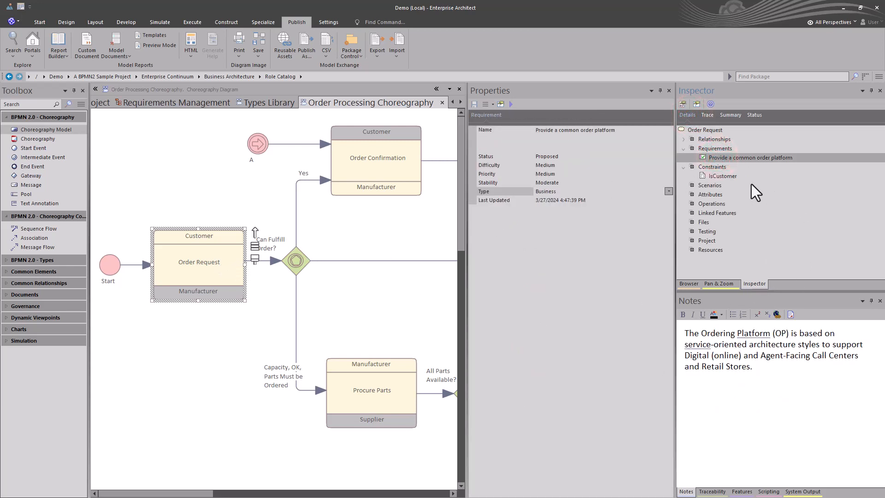
{"action": "left_click", "coordinate": [727, 176]}
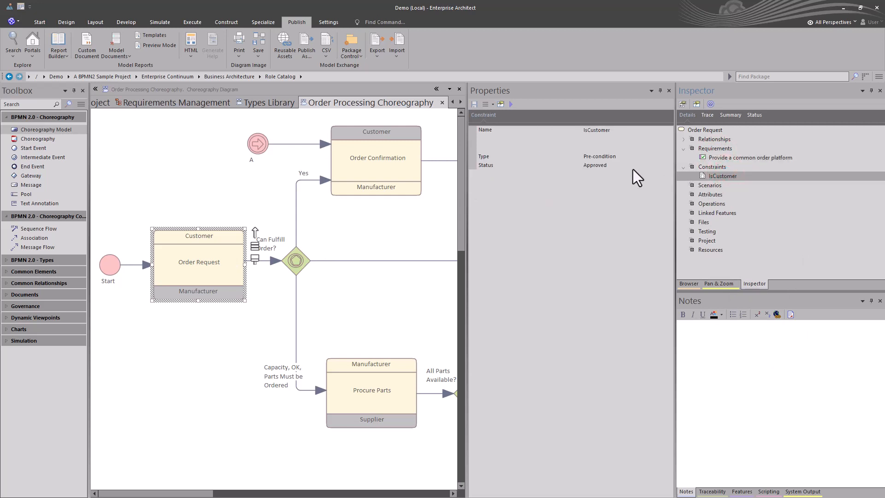
Step: Review the available constraint types and the IsCustomer constraint in Order Request's full properties, then close them
{"action": "left_click", "coordinate": [199, 259]}
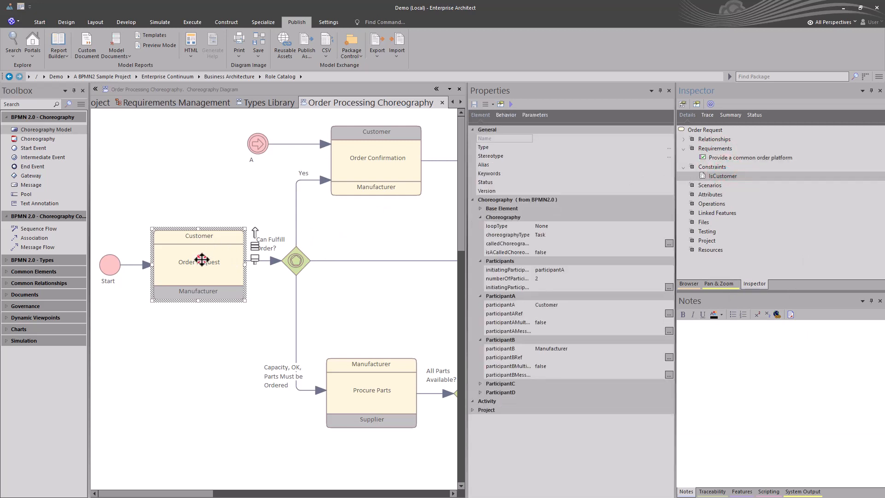
{"action": "double_click", "coordinate": [199, 260]}
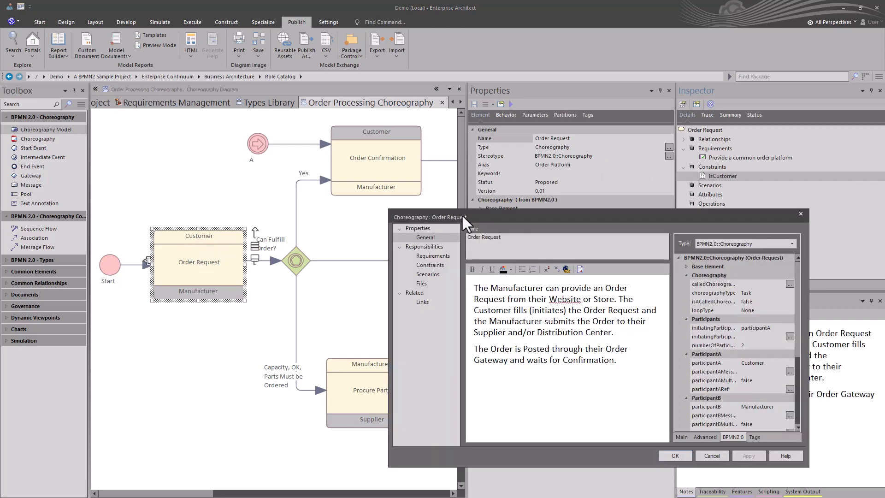
{"action": "left_click", "coordinate": [430, 265]}
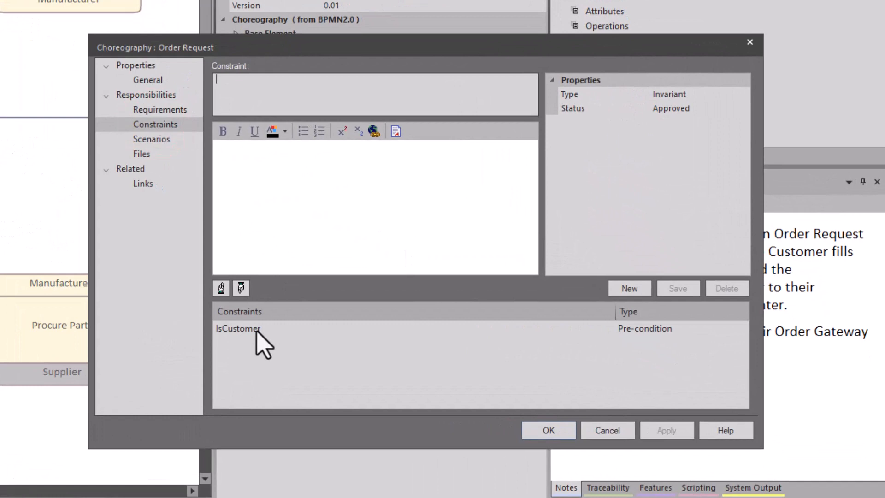
{"action": "left_click", "coordinate": [694, 95]}
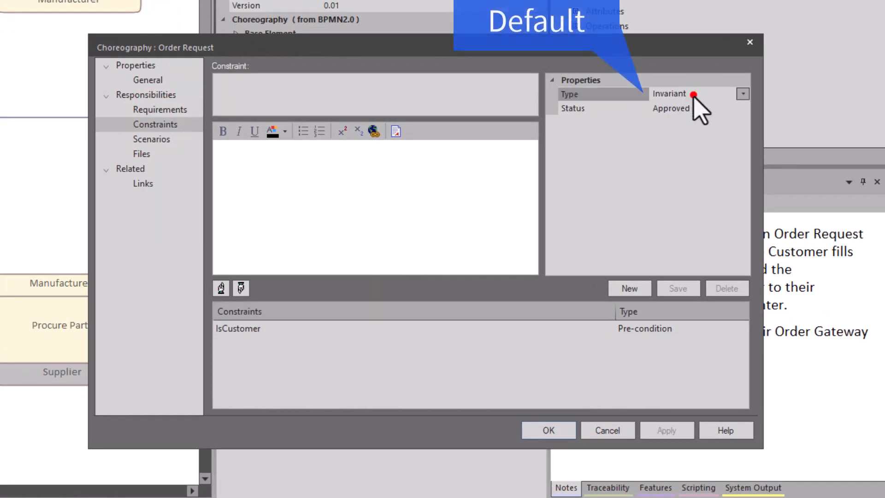
{"action": "left_click", "coordinate": [743, 95]}
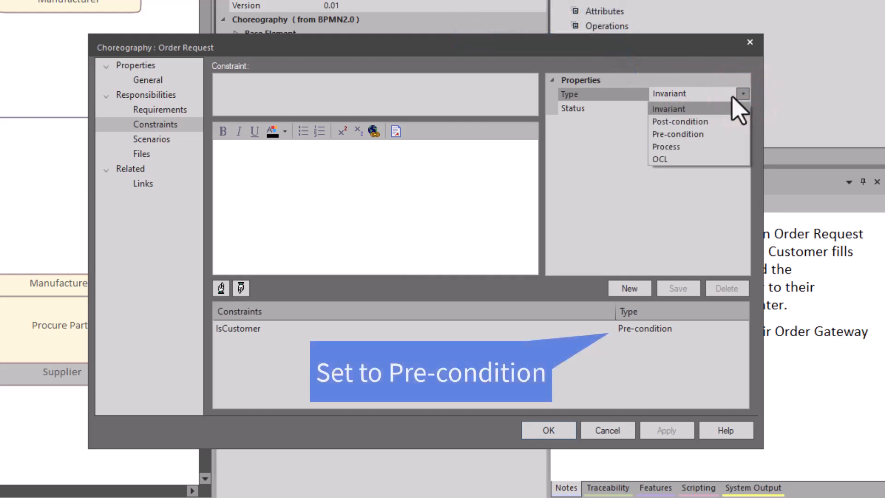
{"action": "left_click", "coordinate": [363, 165]}
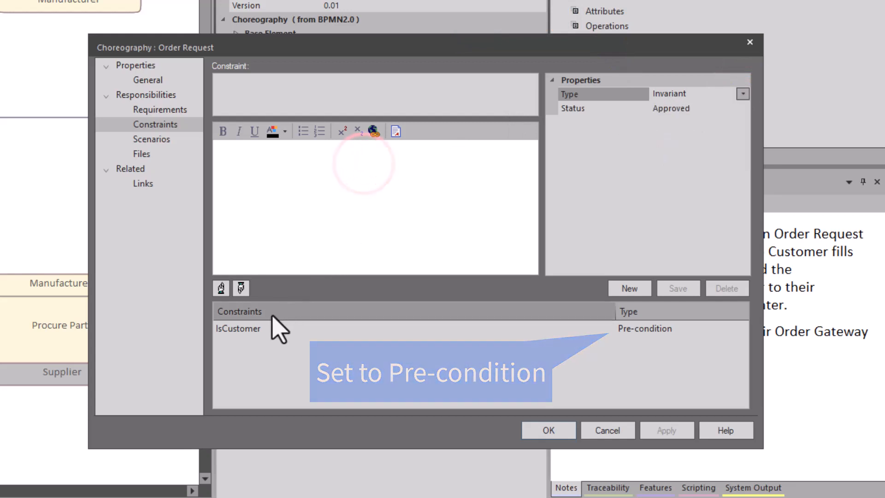
{"action": "left_click", "coordinate": [256, 326]}
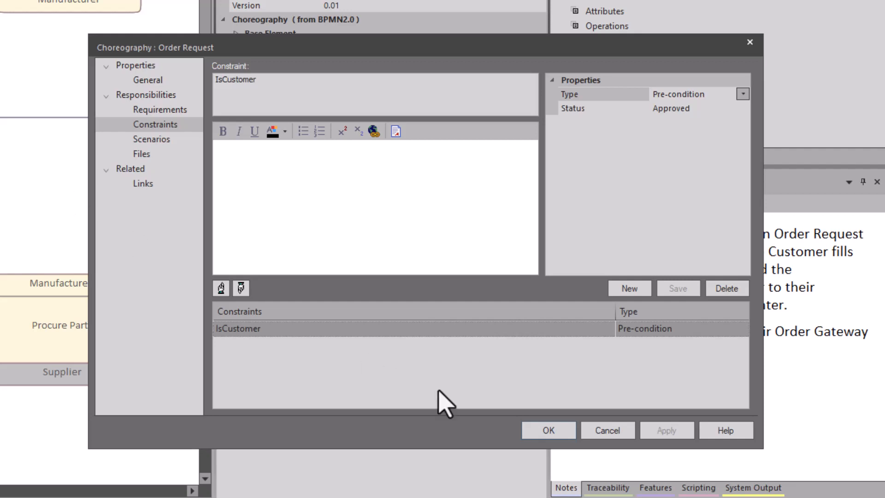
{"action": "left_click", "coordinate": [546, 430]}
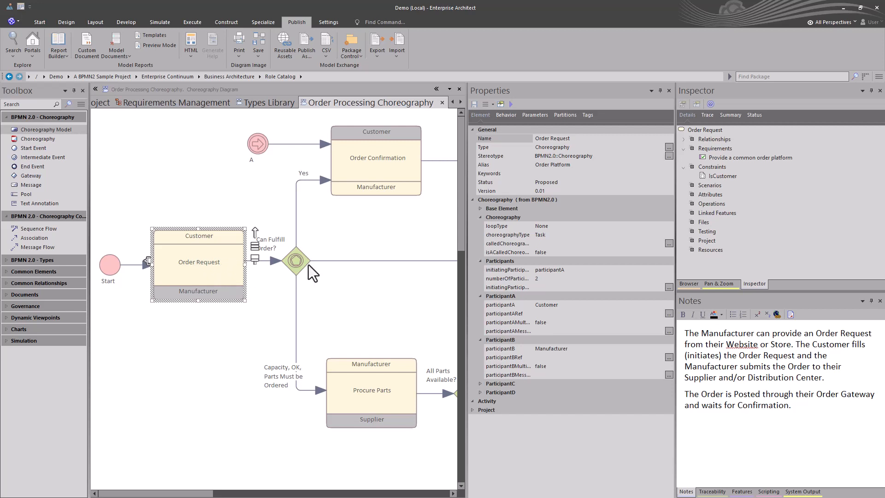
Step: Trace Order Request's transitions, then examine the Can Fulfill Order? gateway's tags and its Base Element properties
{"action": "left_click", "coordinate": [707, 115]}
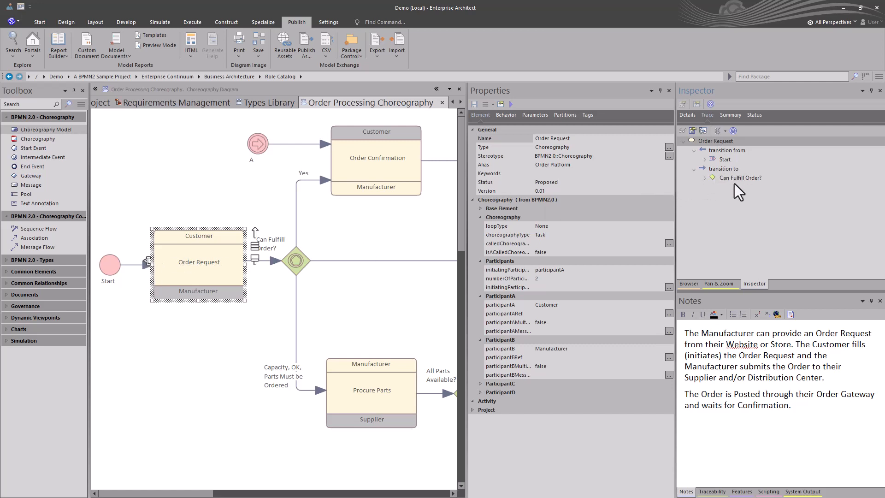
{"action": "left_click", "coordinate": [302, 259]}
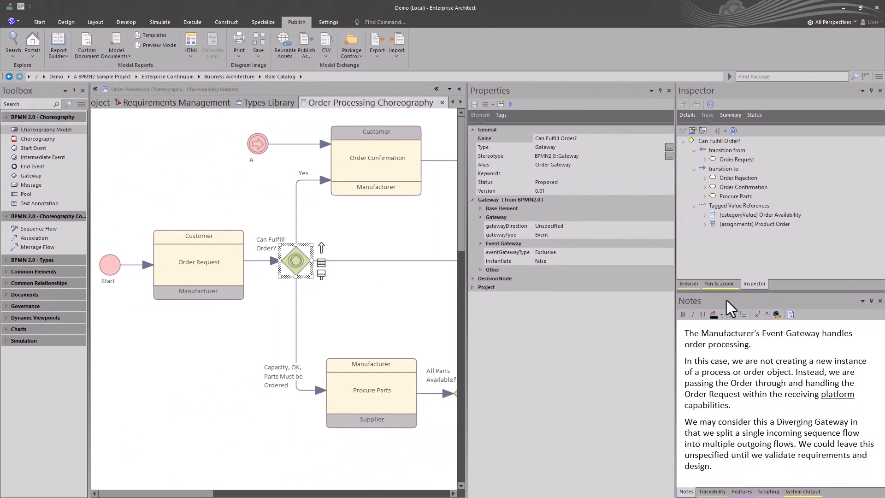
{"action": "left_click", "coordinate": [502, 115]}
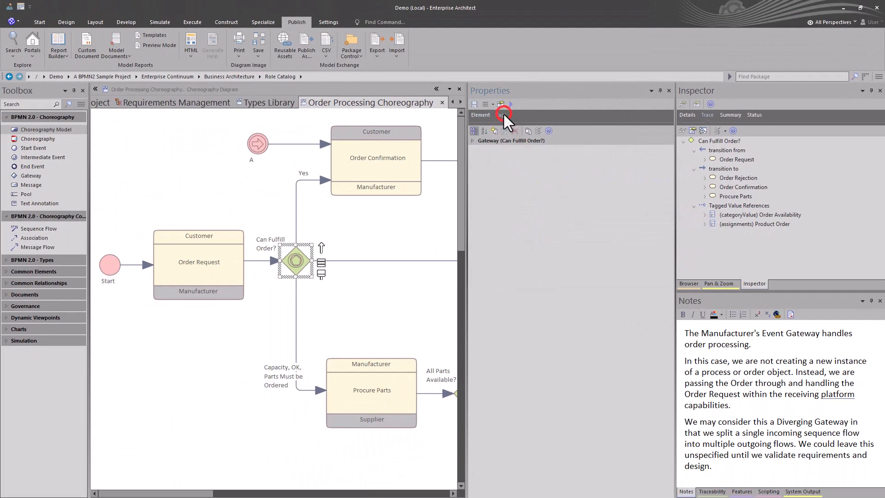
{"action": "left_click", "coordinate": [483, 115]}
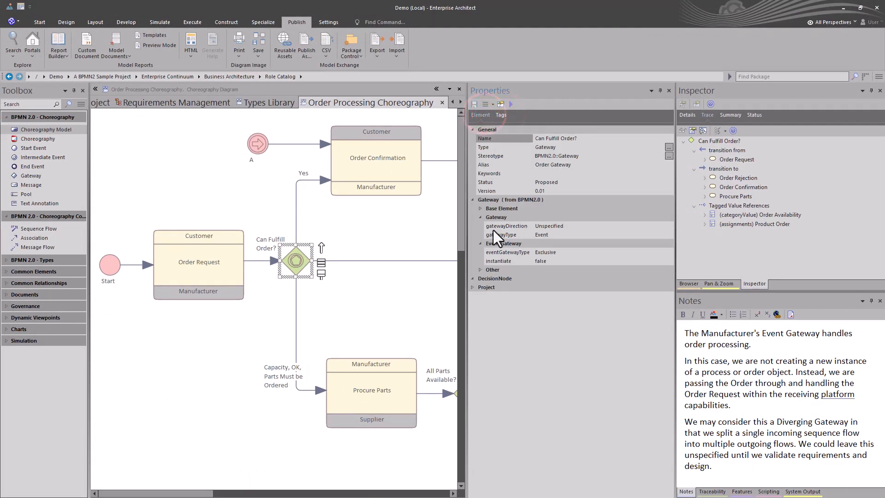
{"action": "left_click", "coordinate": [482, 209]}
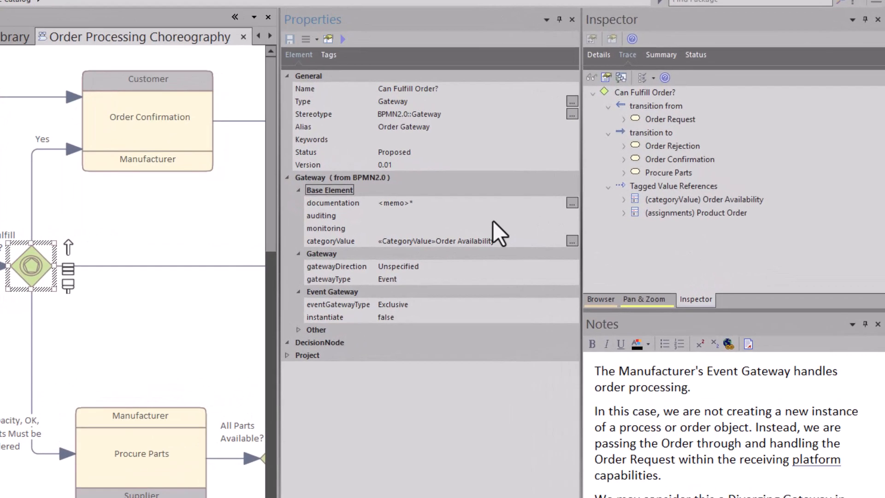
Step: Check which element the gateway's categoryValue references in the model, keeping Order Availability selected
{"action": "left_click", "coordinate": [622, 243]}
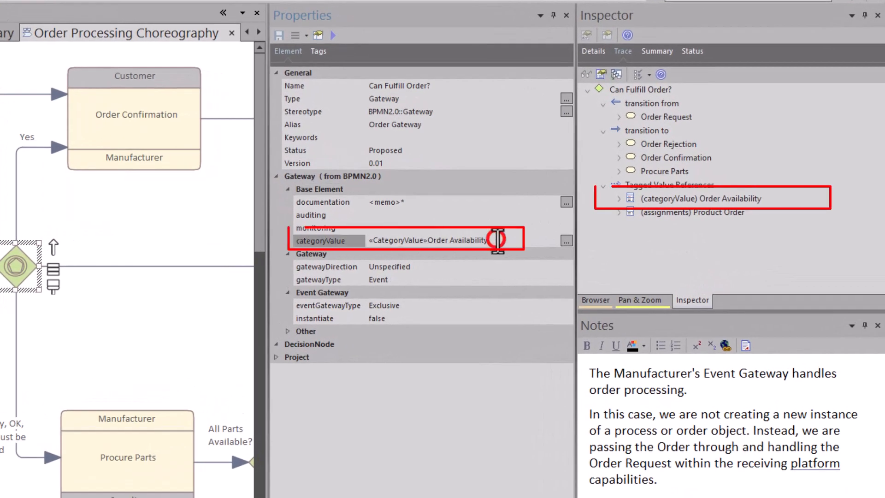
{"action": "left_click", "coordinate": [566, 241]}
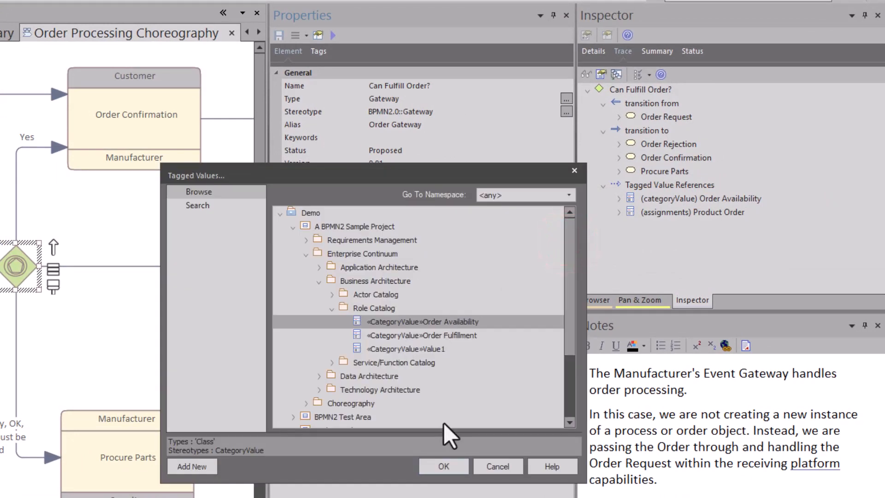
{"action": "left_click", "coordinate": [445, 466]}
Step: View the BPEL assign code in the gateway's documentation memo, then close the note without changes
{"action": "left_click", "coordinate": [461, 203]}
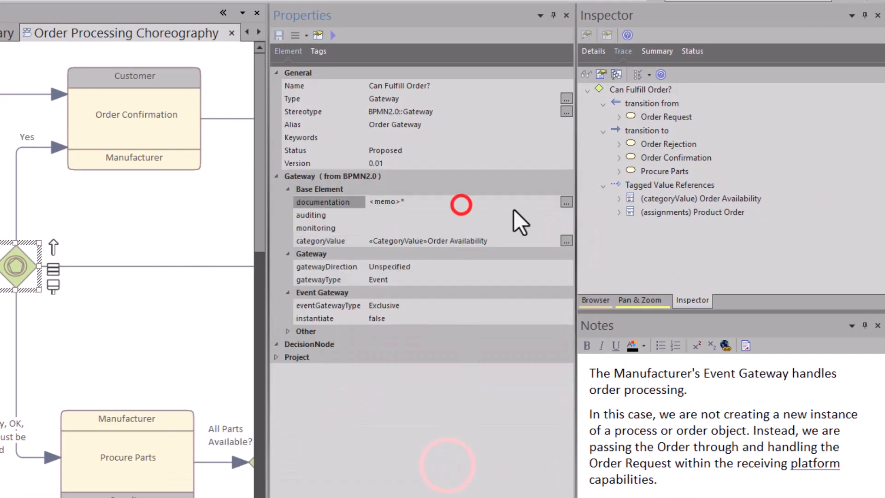
{"action": "left_click", "coordinate": [567, 202]}
{"action": "left_click", "coordinate": [327, 256]}
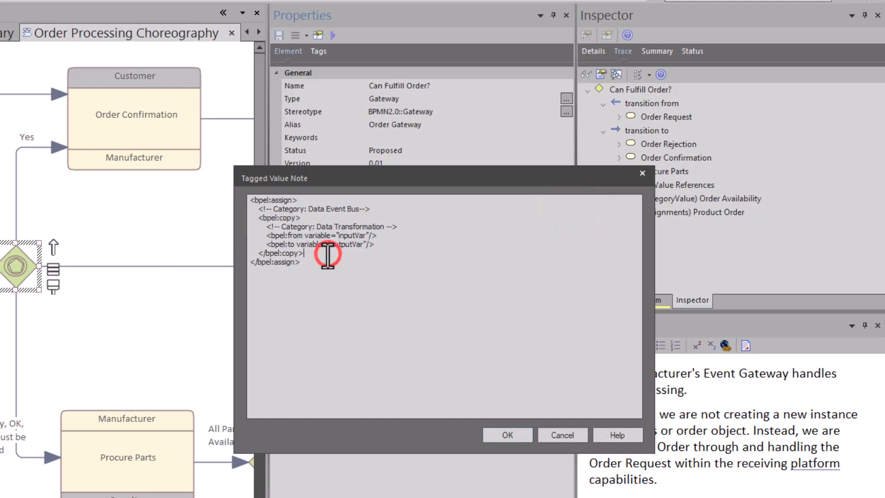
{"action": "left_click_drag", "start_coordinate": [391, 182], "coordinate": [0, 255]}
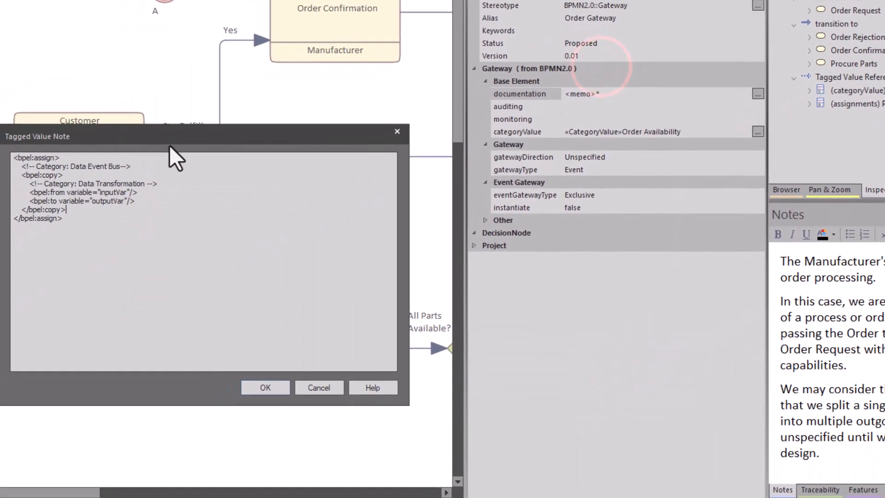
{"action": "left_click", "coordinate": [85, 200]}
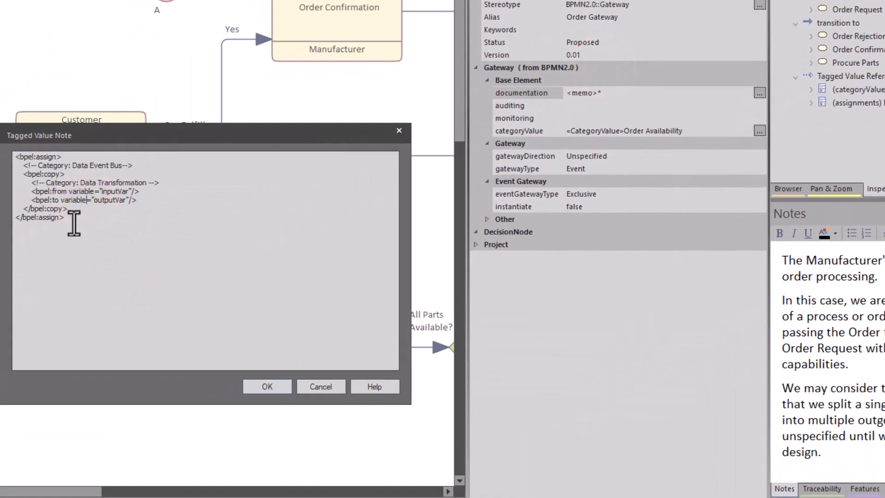
{"action": "left_click_drag", "start_coordinate": [72, 222], "coordinate": [16, 166]}
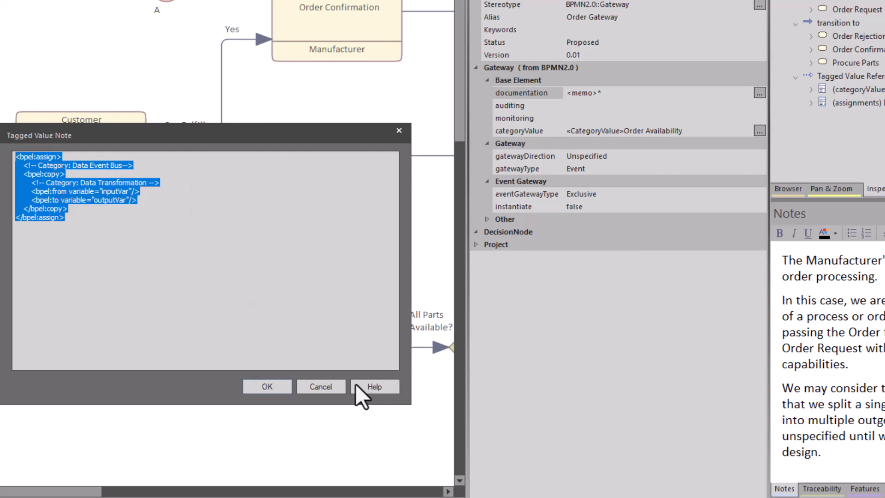
{"action": "left_click", "coordinate": [319, 390]}
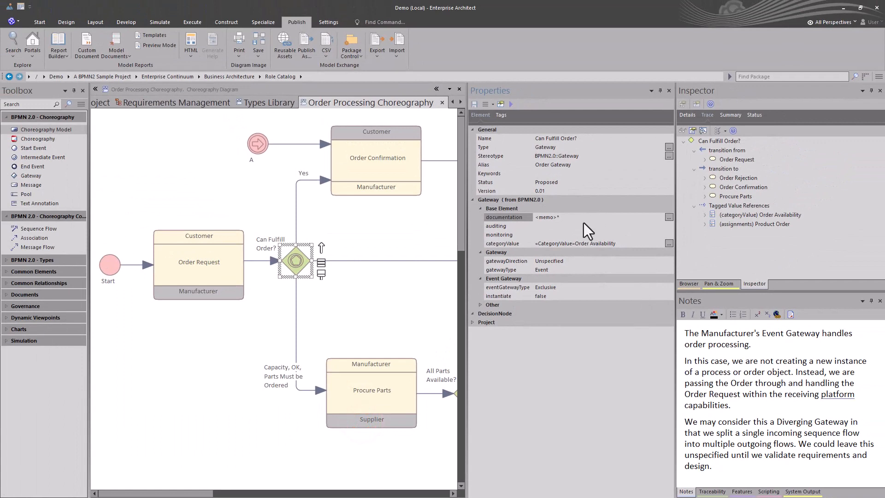
Step: Trace the gateway's Order Availability and Product Order references, expanding Product Order's own tagged value references
{"action": "left_click", "coordinate": [744, 224]}
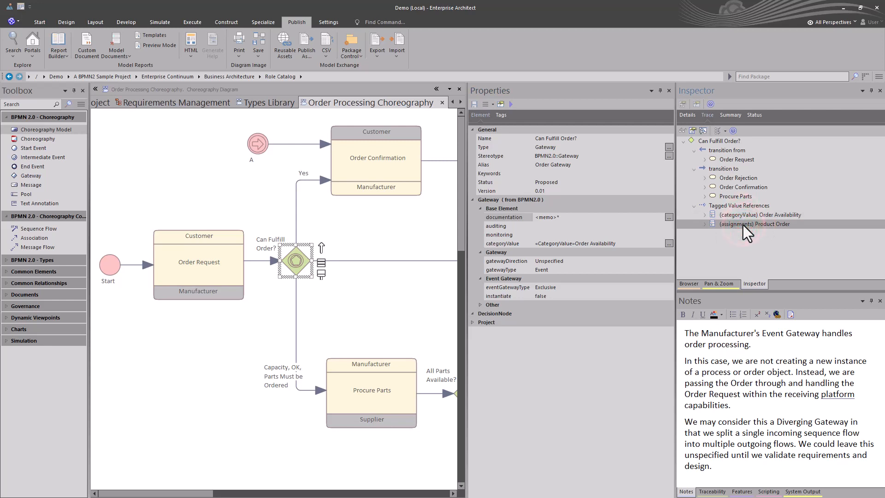
{"action": "left_click", "coordinate": [742, 215]}
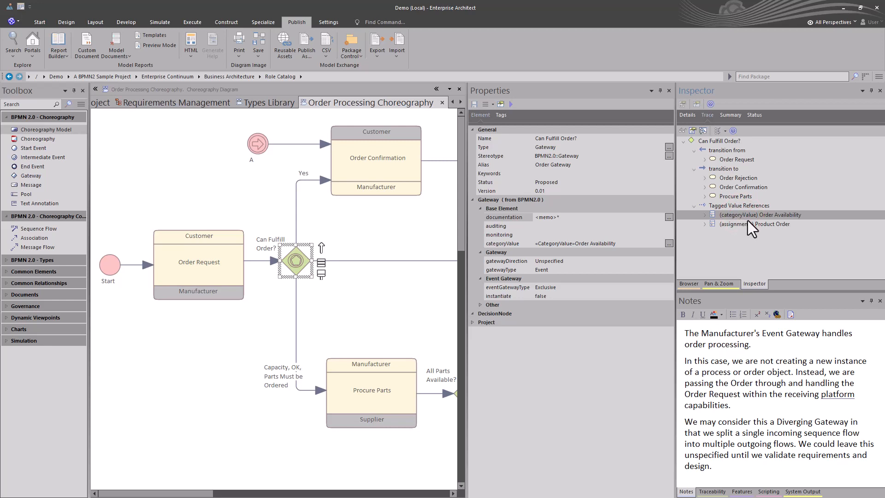
{"action": "left_click", "coordinate": [705, 224]}
{"action": "left_click", "coordinate": [740, 234]}
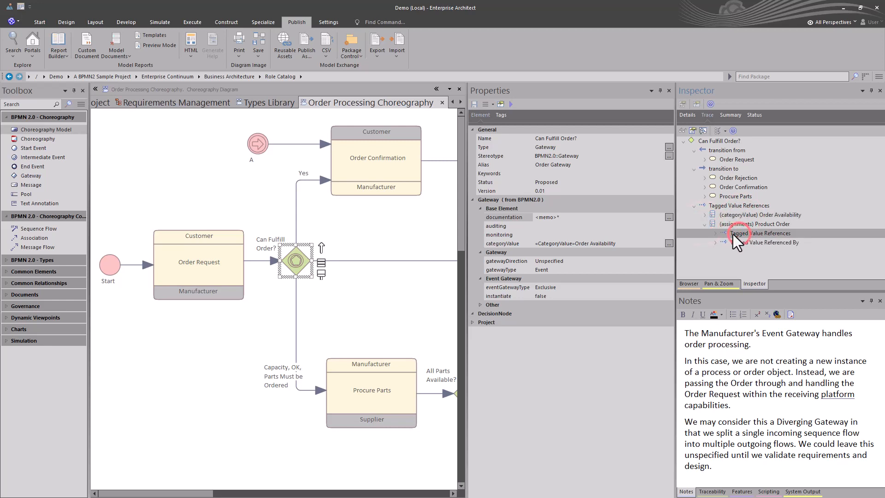
{"action": "left_click", "coordinate": [716, 234]}
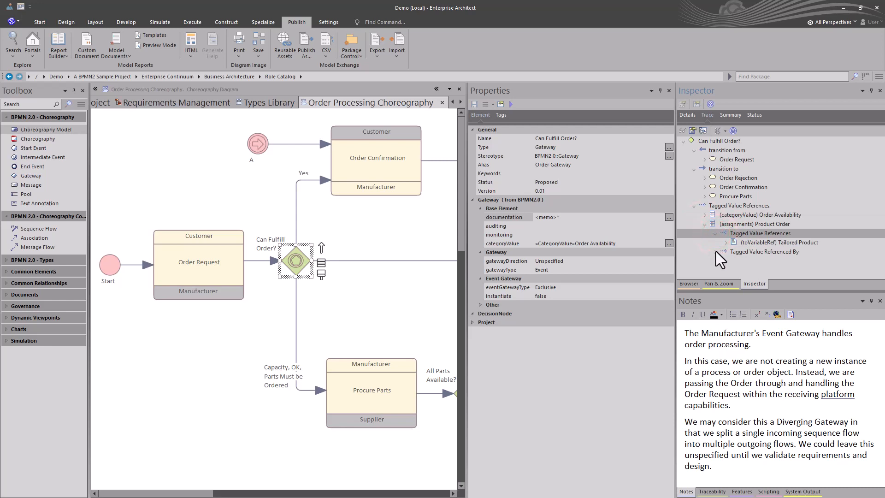
Step: Expand the elements that reference Product Order through tagged values, then trace the transitions of the Procure Parts choreography
{"action": "left_click", "coordinate": [716, 251]}
{"action": "left_click", "coordinate": [293, 259]}
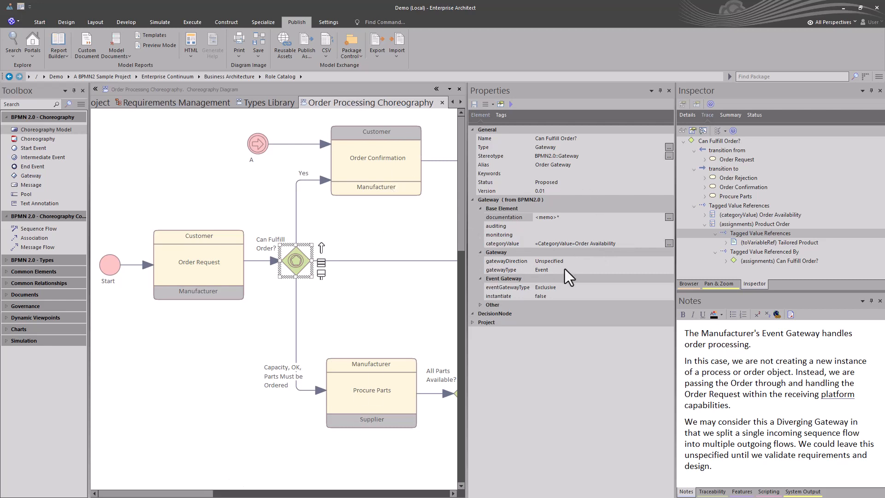
{"action": "left_click", "coordinate": [718, 285]}
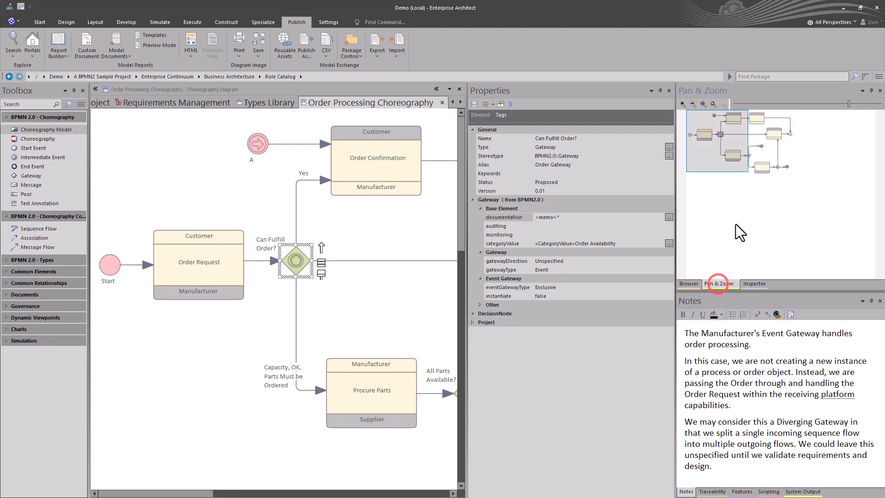
{"action": "left_click_drag", "start_coordinate": [731, 143], "coordinate": [761, 143]}
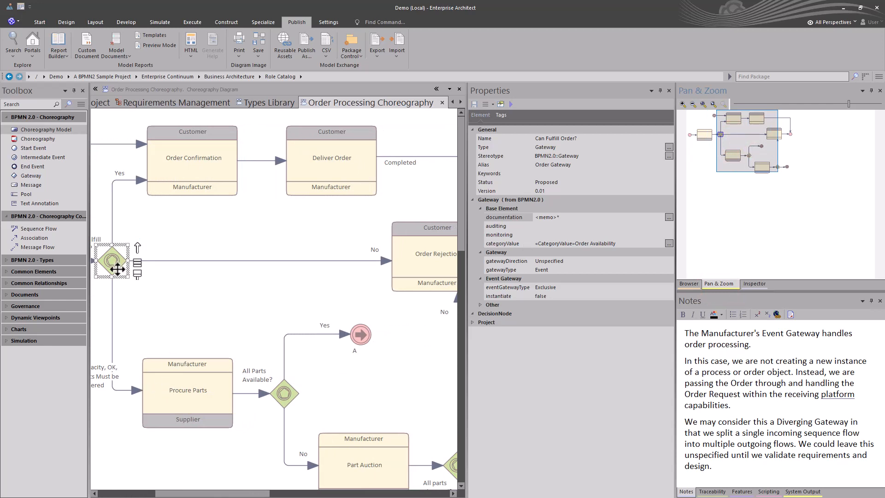
{"action": "left_click", "coordinate": [189, 391]}
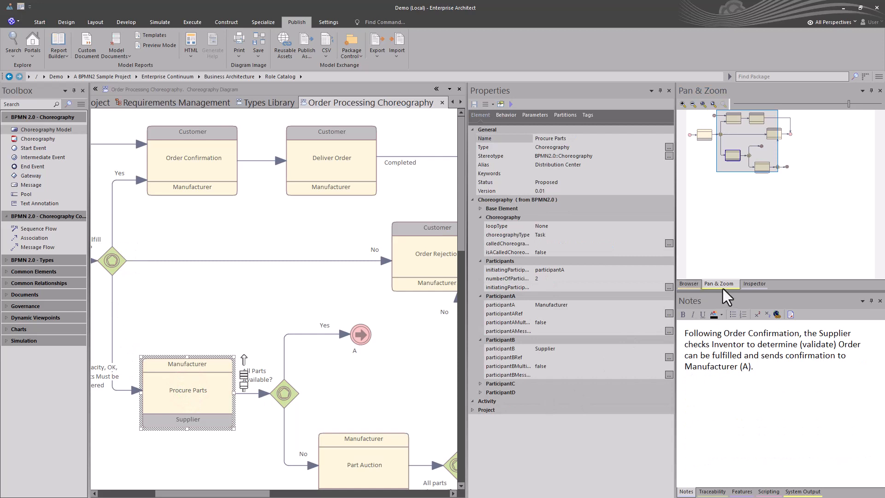
{"action": "left_click", "coordinate": [754, 284]}
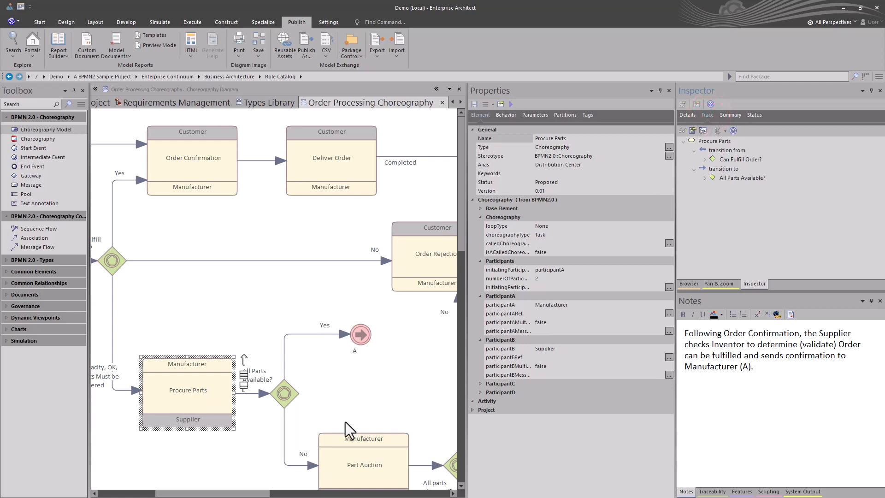
Step: Trace the All Parts Available? gateway's Order Availability reference and expand the gateway's Base Element properties
{"action": "left_click", "coordinate": [286, 394]}
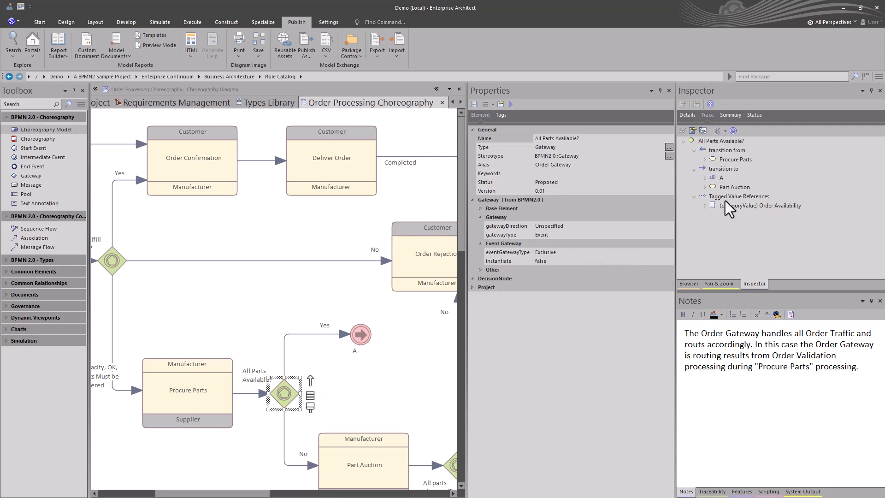
{"action": "left_click", "coordinate": [737, 205]}
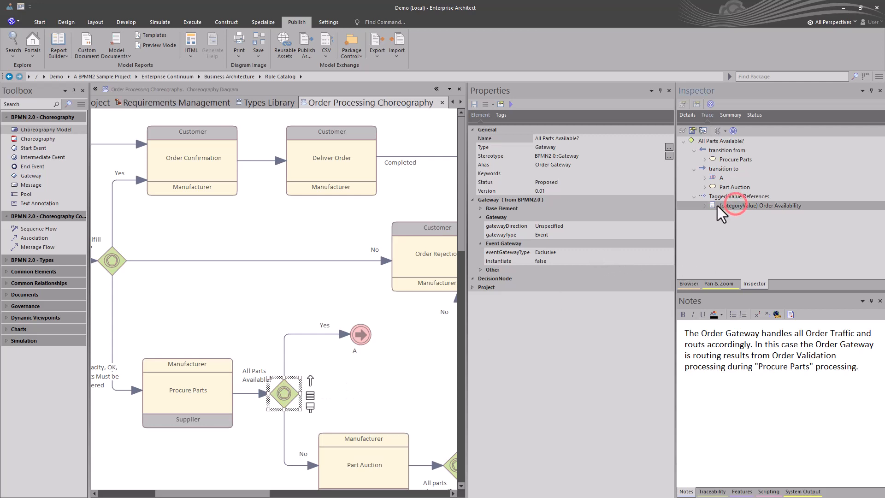
{"action": "left_click", "coordinate": [706, 205]}
{"action": "left_click", "coordinate": [479, 208]}
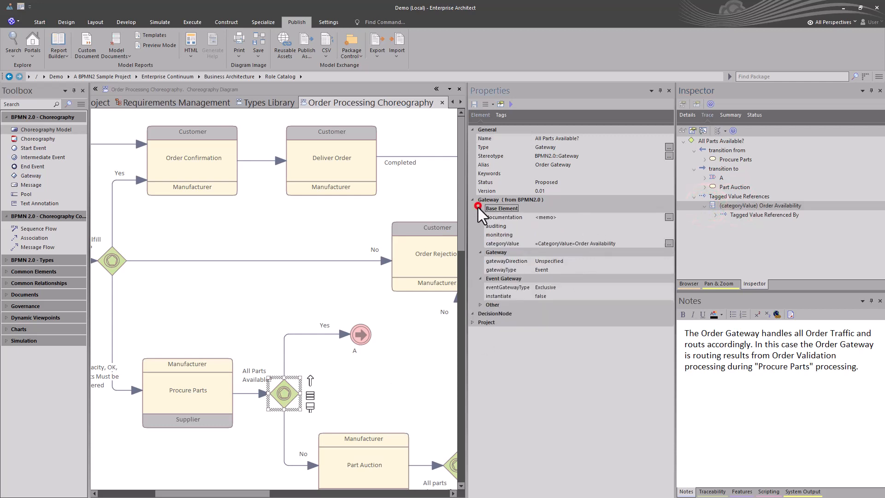
Step: Check which model element the All Parts Available? gateway's categoryValue references, keeping Order Availability selected
{"action": "left_click", "coordinate": [583, 244]}
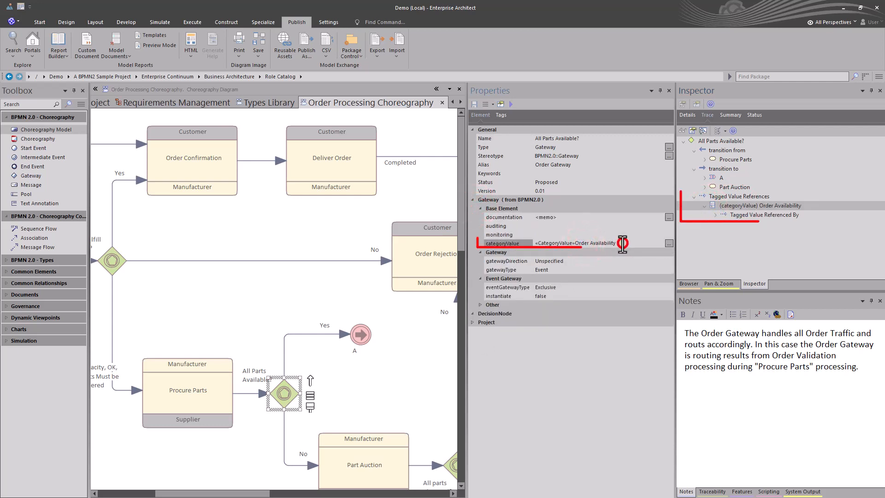
{"action": "left_click", "coordinate": [669, 243]}
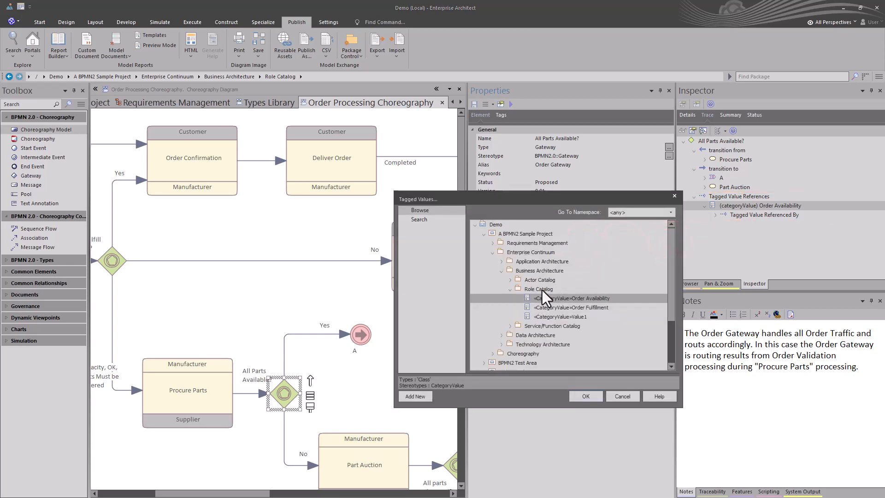
{"action": "left_click", "coordinate": [585, 397]}
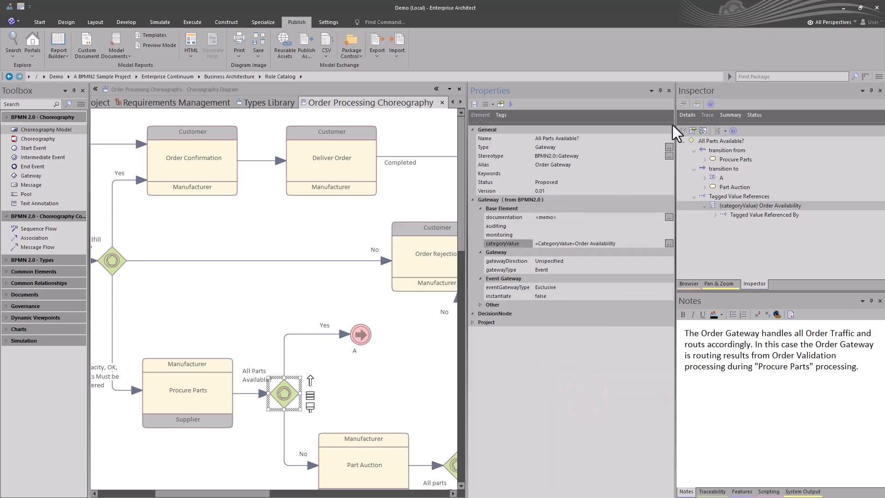
Step: Examine Deliver Order's transitions and details, including its requirement We need Partiduct Delivery Capabilities
{"action": "left_click", "coordinate": [714, 286]}
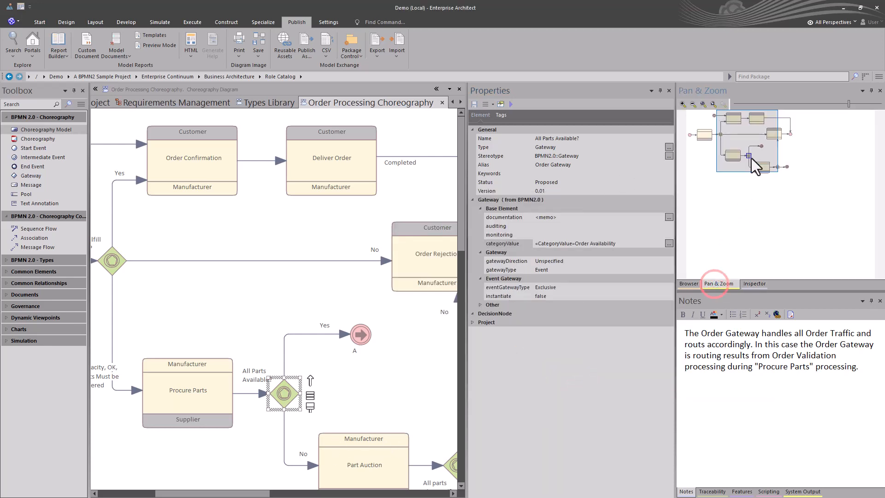
{"action": "left_click_drag", "start_coordinate": [745, 153], "coordinate": [780, 161]}
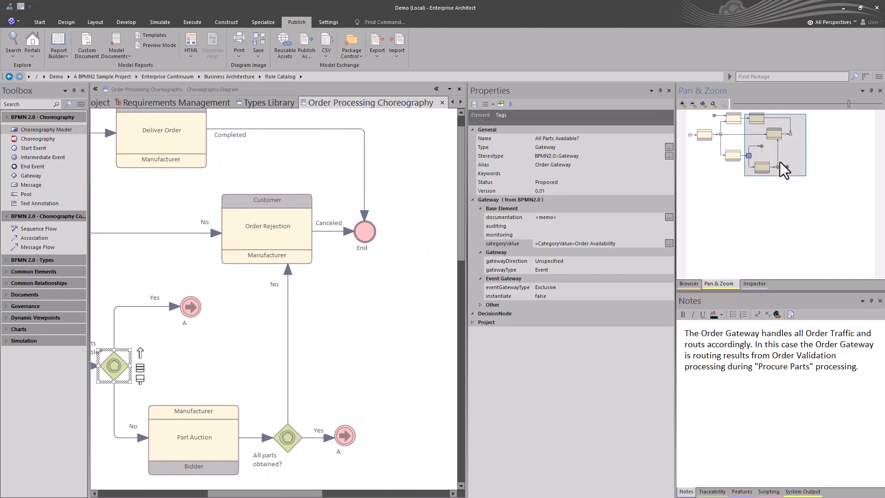
{"action": "left_click", "coordinate": [178, 148]}
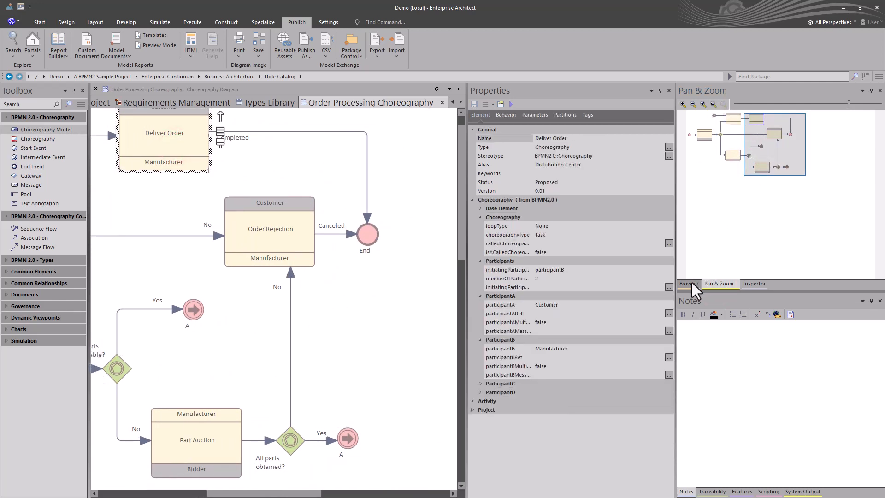
{"action": "left_click", "coordinate": [756, 284]}
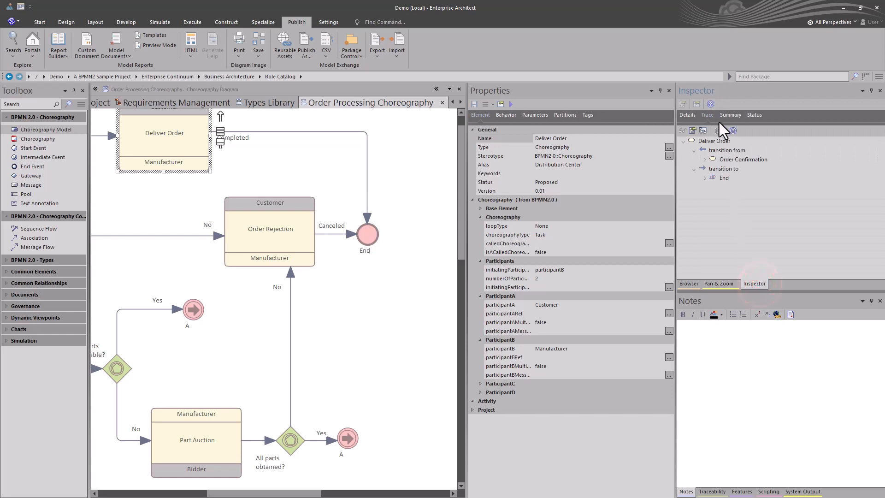
{"action": "left_click", "coordinate": [689, 115]}
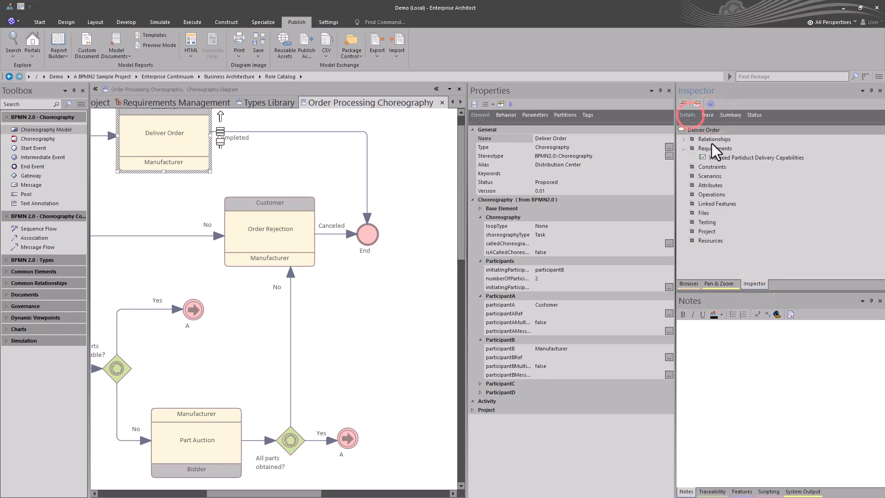
{"action": "left_click", "coordinate": [723, 158]}
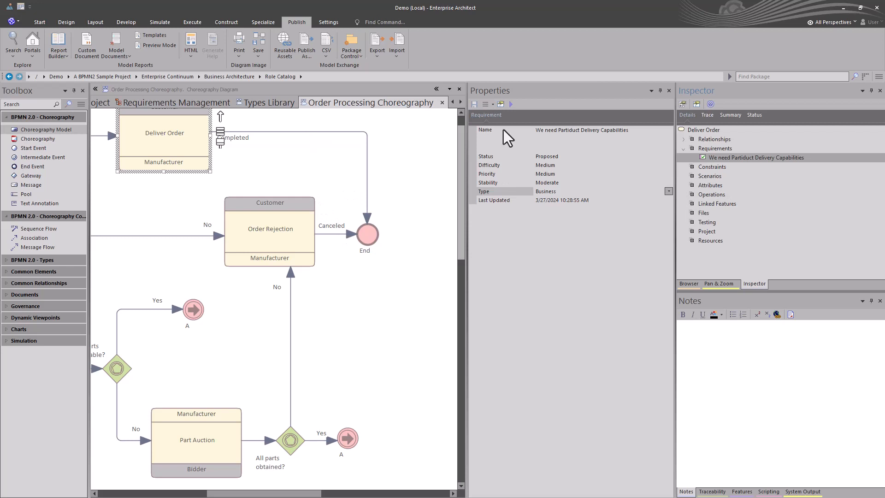
Step: Trace the transitions of Deliver Order, the End event and Order Rejection
{"action": "left_click", "coordinate": [710, 115]}
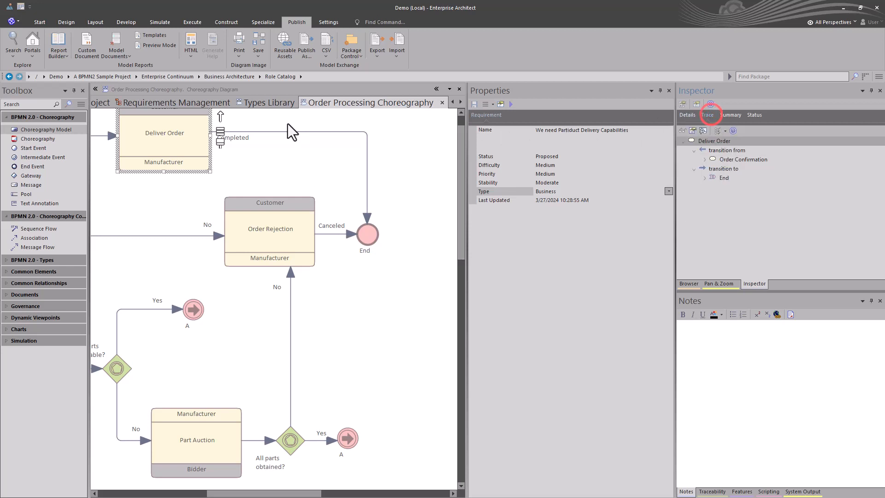
{"action": "left_click", "coordinate": [371, 242]}
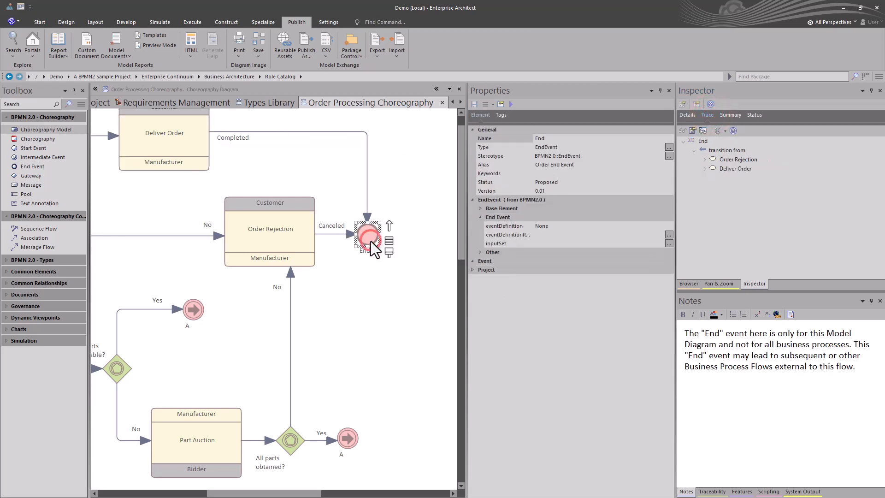
{"action": "left_click_drag", "start_coordinate": [290, 489], "coordinate": [257, 490]}
{"action": "left_click", "coordinate": [388, 233]}
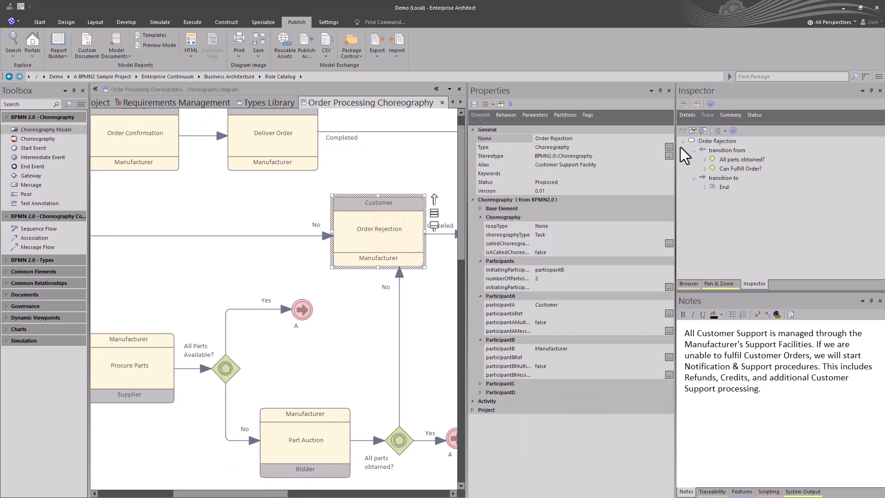
Step: Examine Order Rejection's requirements and Part Auction's relationships in the element details
{"action": "left_click", "coordinate": [690, 115]}
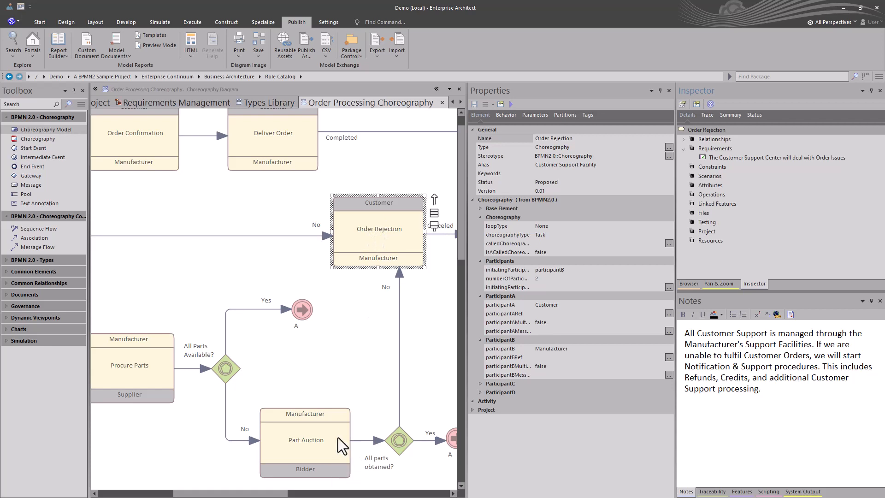
{"action": "left_click", "coordinate": [309, 442]}
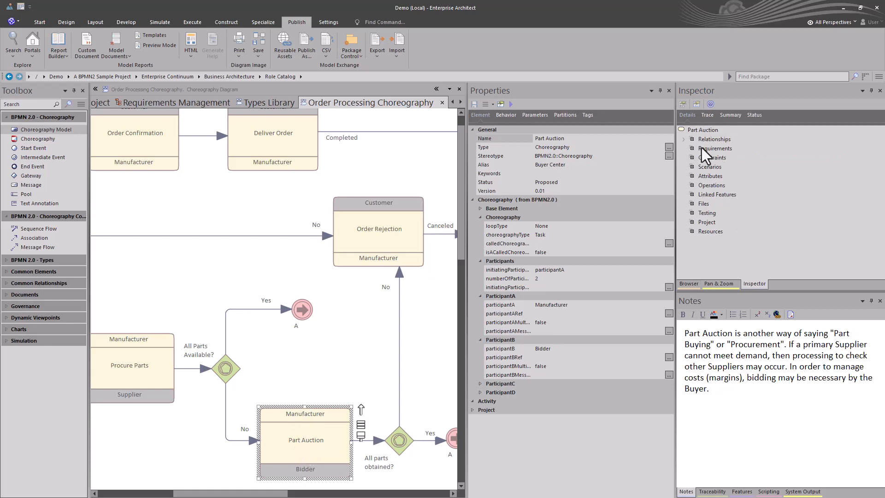
{"action": "left_click", "coordinate": [691, 139]}
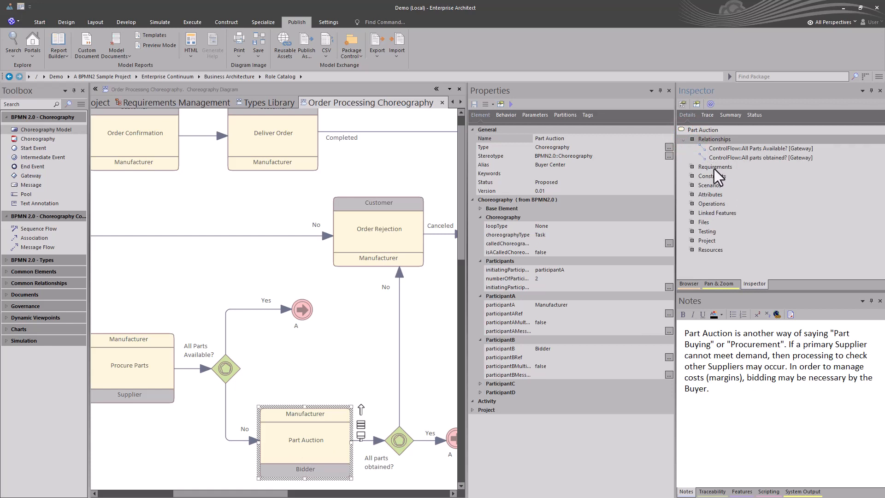
Step: Review the relationships, requirements and constraints of Procure Parts, Order Confirmation and the Can Fulfill Order? gateway
{"action": "left_click_drag", "start_coordinate": [230, 493], "coordinate": [174, 492]}
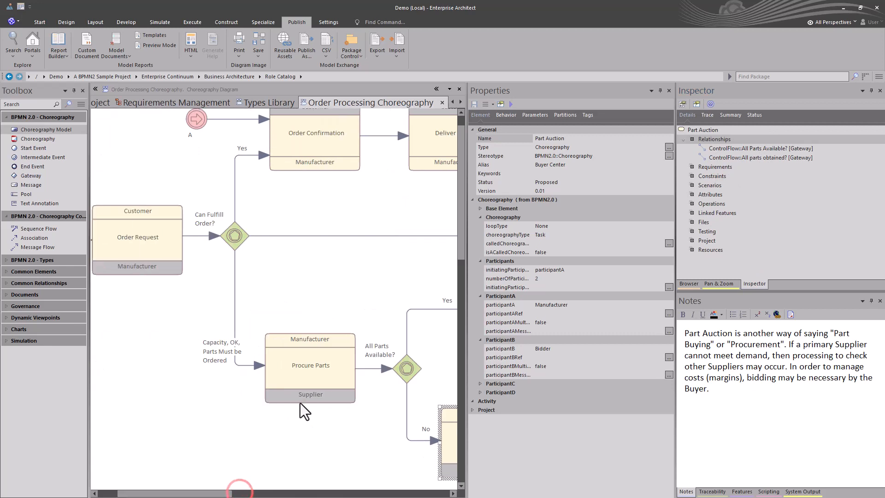
{"action": "left_click", "coordinate": [300, 374]}
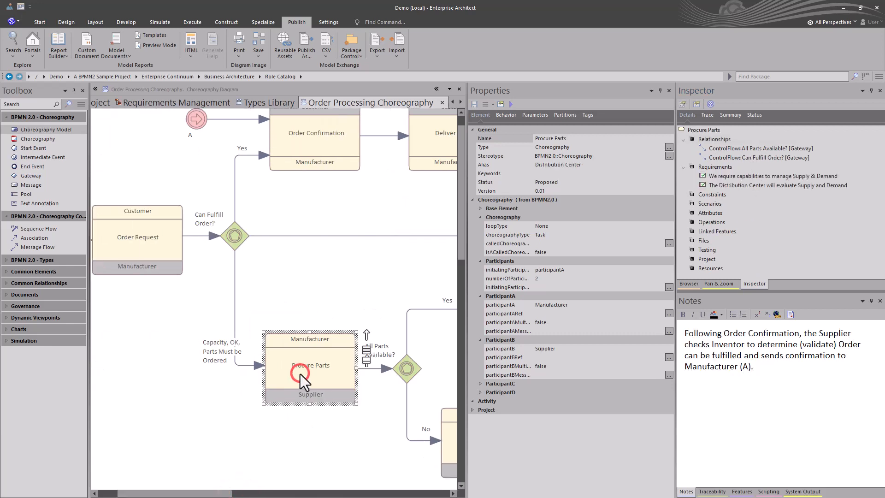
{"action": "left_click", "coordinate": [297, 151]}
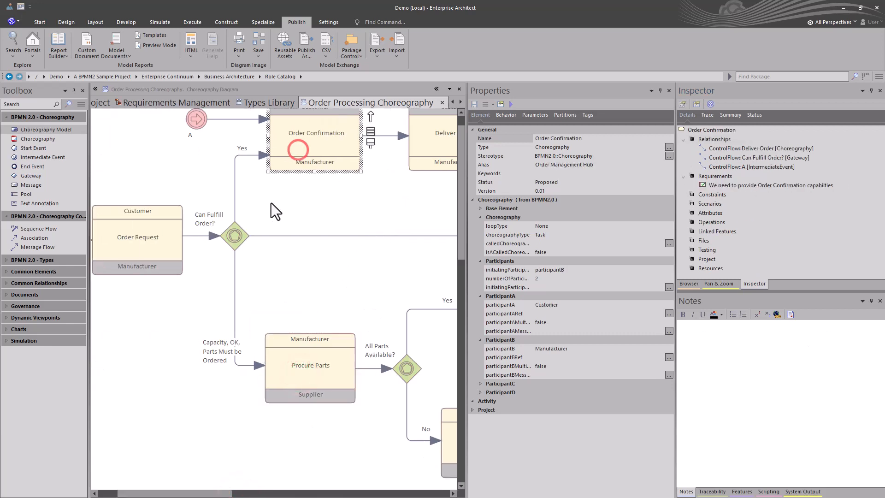
{"action": "left_click", "coordinate": [236, 230]}
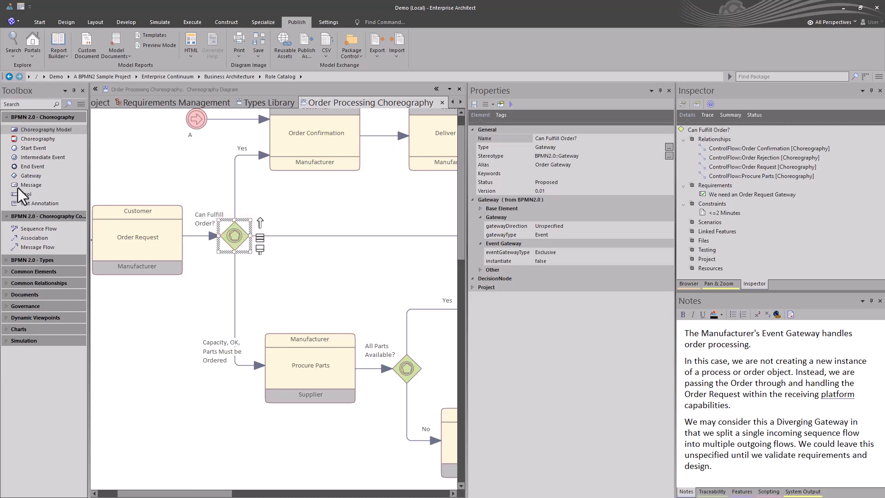
Step: Read the Start event's Starting an Order Process and Customer Orders requirements with their notes
{"action": "scroll", "coordinate": [249, 302], "scroll_direction": "left", "scroll_amount": 3}
{"action": "left_click", "coordinate": [249, 303]}
{"action": "left_click", "coordinate": [110, 243]}
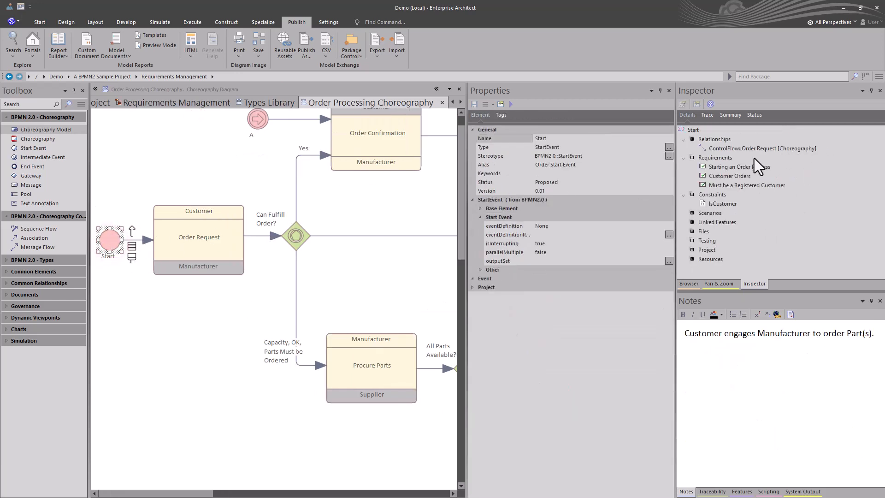
{"action": "left_click", "coordinate": [735, 166]}
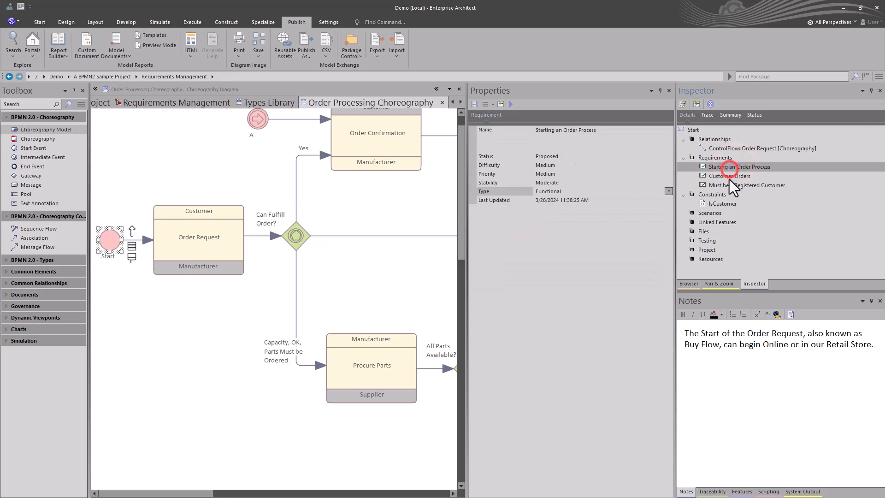
{"action": "left_click", "coordinate": [729, 181]}
{"action": "left_click", "coordinate": [724, 175]}
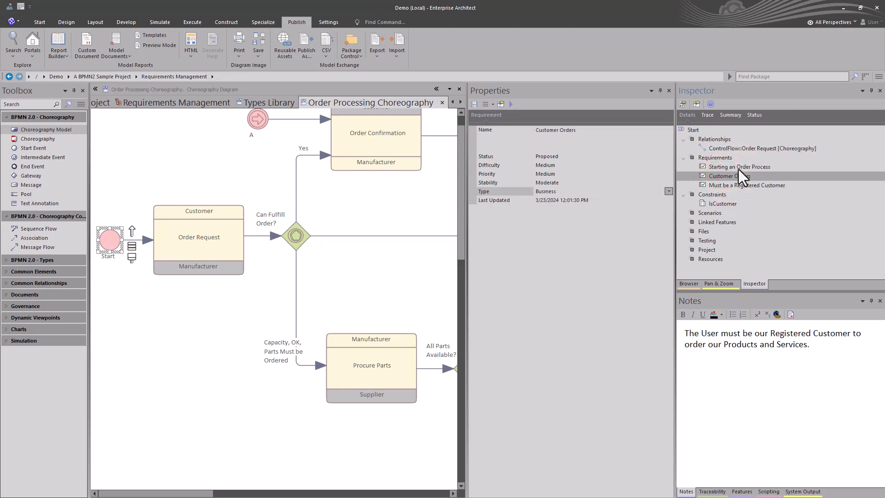
{"action": "left_click", "coordinate": [743, 167]}
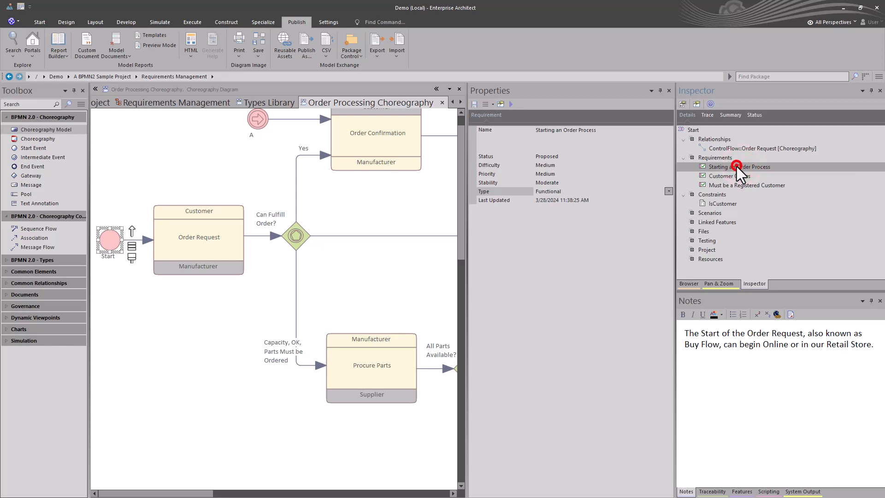
Step: Move the Start event's internal requirement Starting an Order Process to an external requirement in the Requirements Management package
{"action": "double_click", "coordinate": [737, 167]}
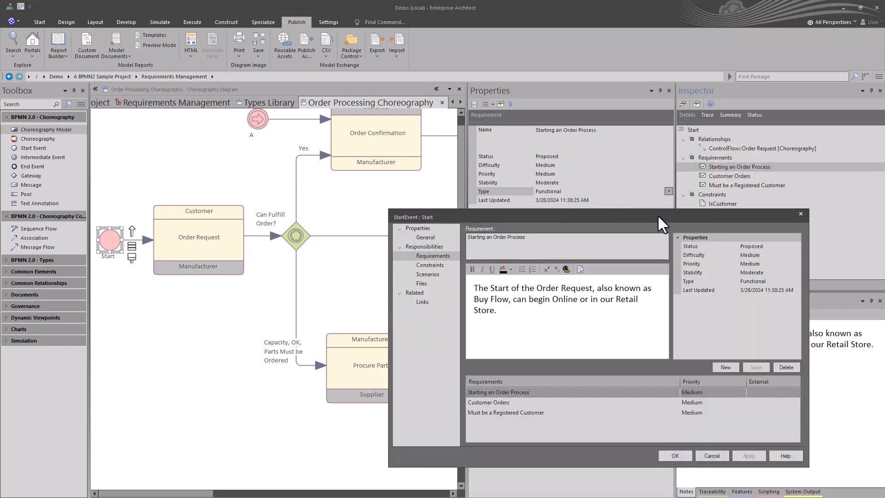
{"action": "left_click_drag", "start_coordinate": [658, 214], "coordinate": [532, 175]}
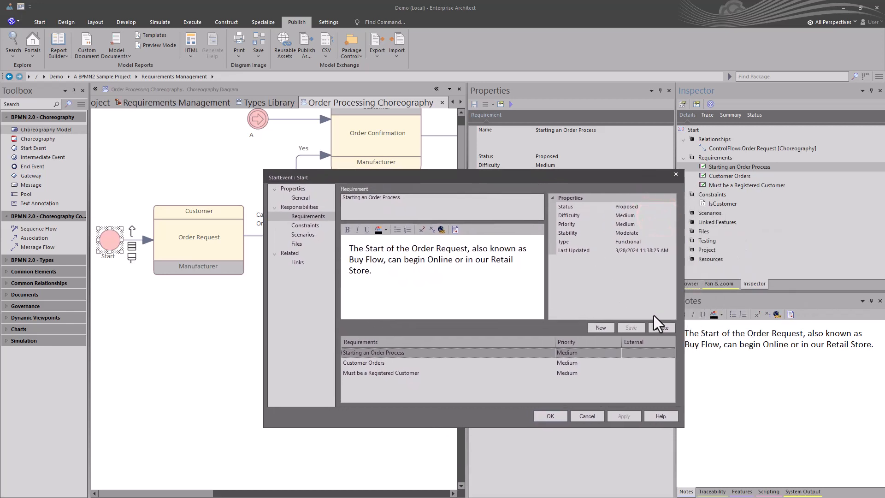
{"action": "left_click", "coordinate": [449, 352]}
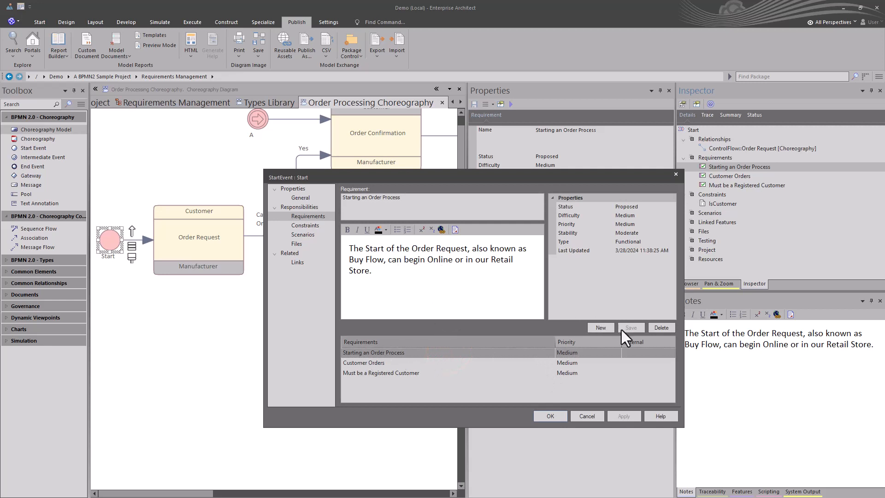
{"action": "right_click", "coordinate": [460, 353]}
{"action": "left_click", "coordinate": [479, 356]}
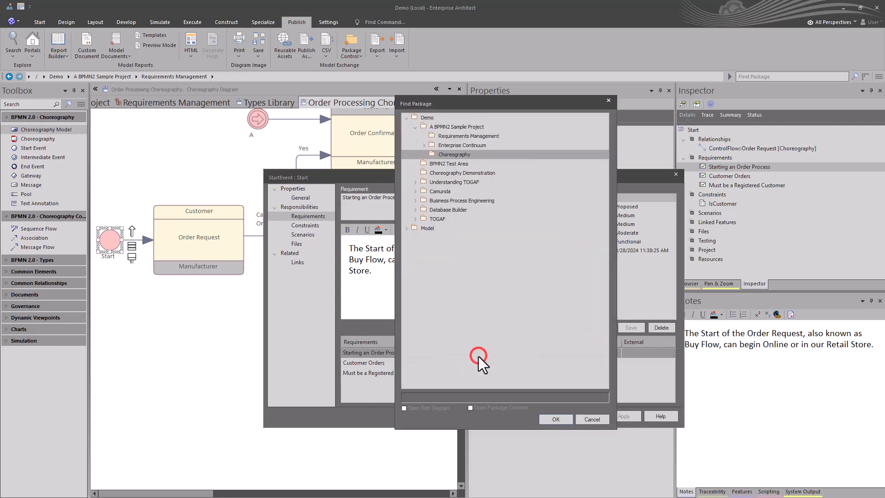
{"action": "left_click", "coordinate": [439, 136]}
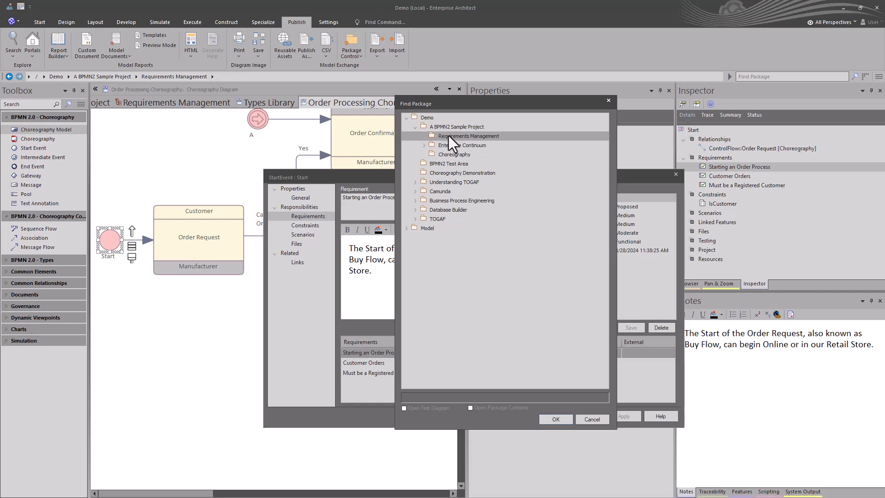
{"action": "left_click", "coordinate": [558, 422]}
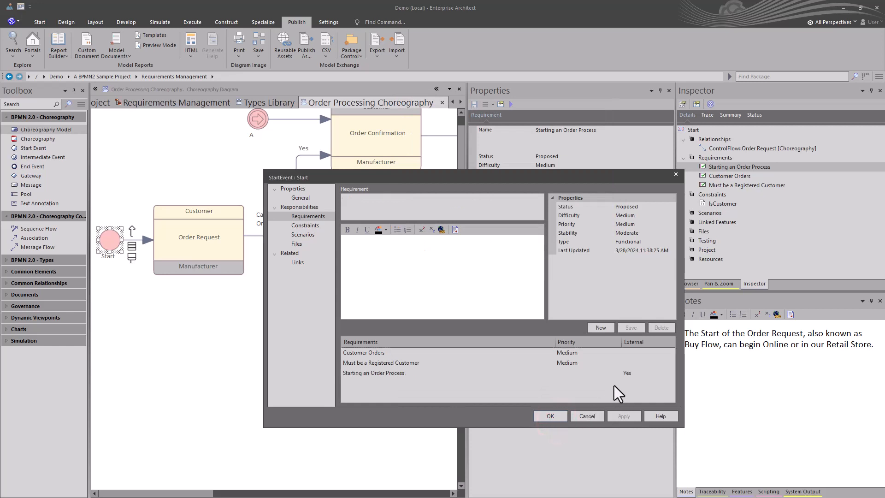
{"action": "left_click", "coordinate": [376, 373]}
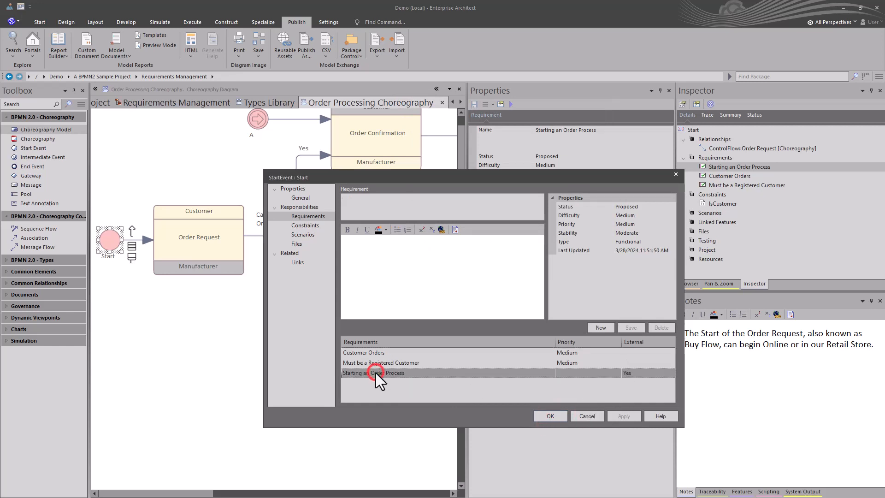
{"action": "left_click", "coordinate": [630, 373]}
{"action": "left_click", "coordinate": [553, 416]}
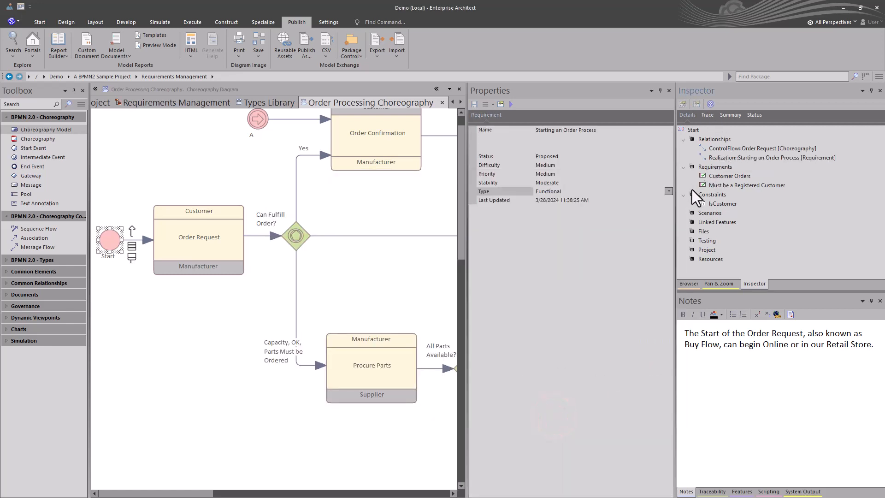
Step: Place the external Starting an Order Process requirement as a link on the Requirements Management diagram, beside REQ: 001
{"action": "left_click", "coordinate": [684, 283]}
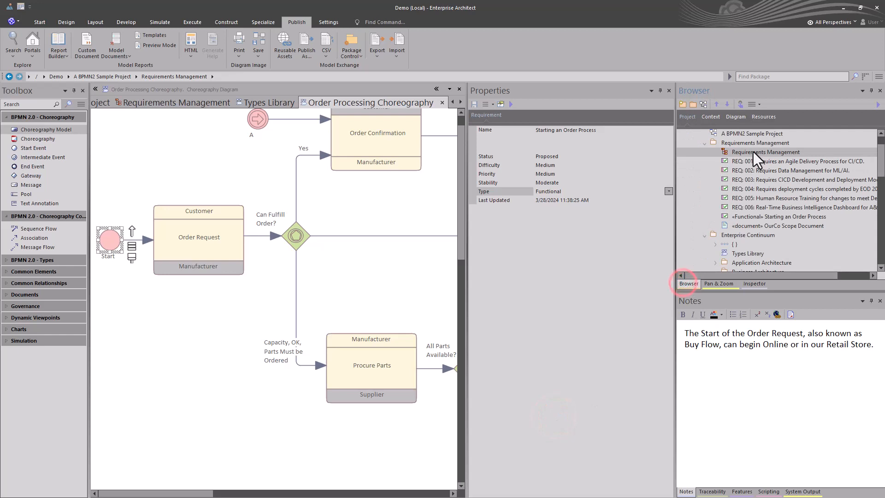
{"action": "left_click", "coordinate": [770, 217]}
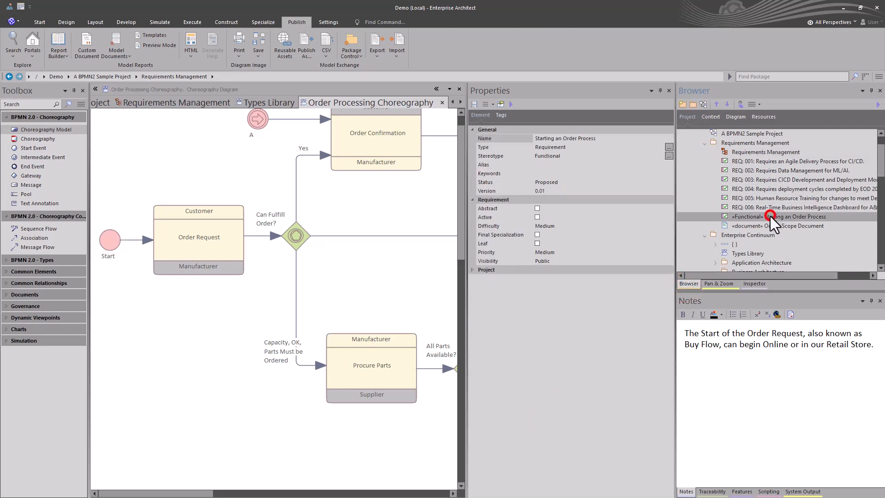
{"action": "double_click", "coordinate": [751, 151]}
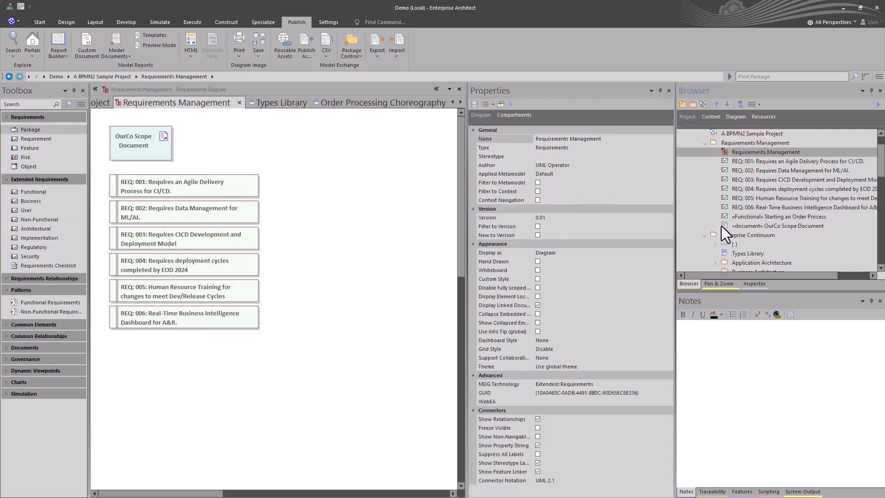
{"action": "left_click_drag", "start_coordinate": [756, 218], "coordinate": [354, 213]}
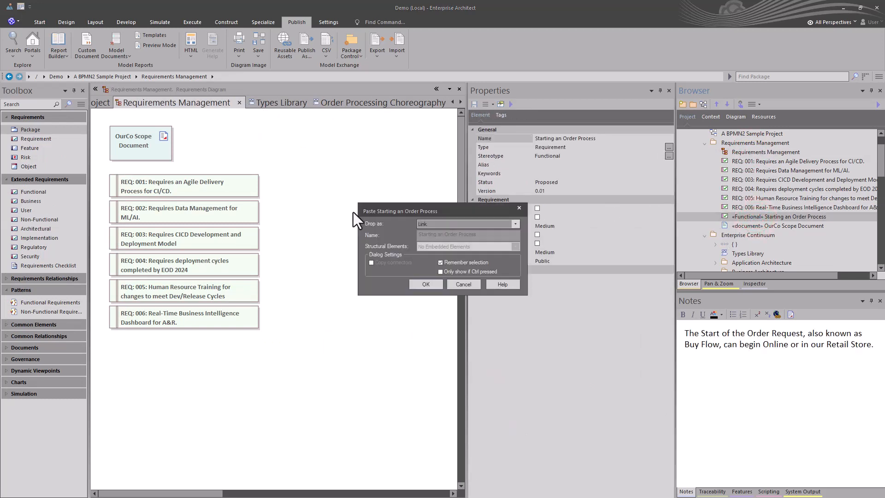
{"action": "left_click", "coordinate": [428, 283]}
{"action": "left_click_drag", "start_coordinate": [366, 198], "coordinate": [355, 191]}
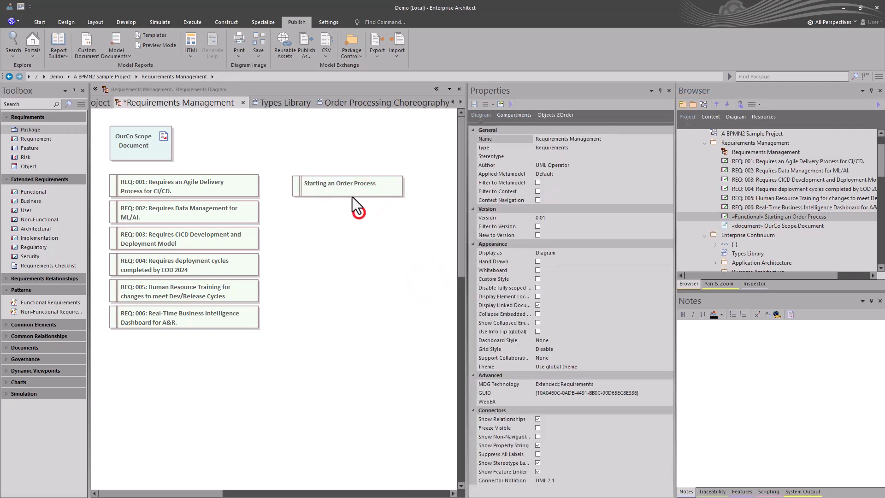
{"action": "left_click", "coordinate": [348, 190]}
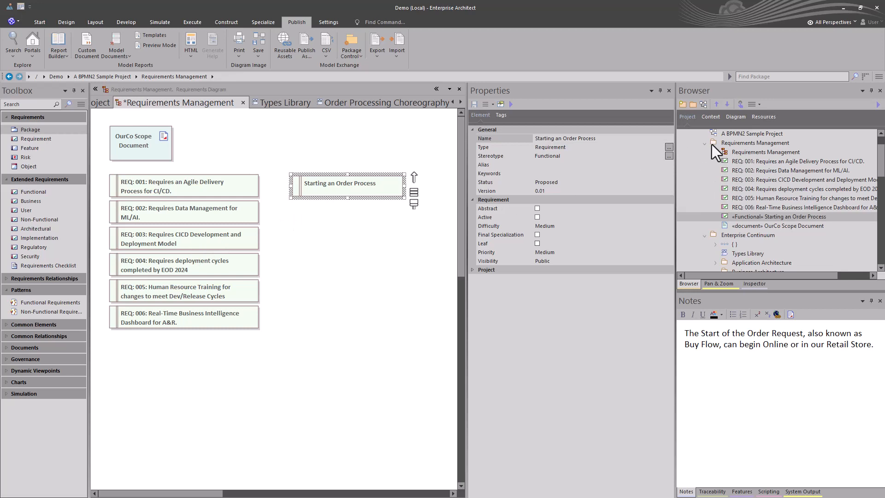
Step: Create a package named Start Event with a diagram under the Requirements Management package
{"action": "left_click", "coordinate": [747, 143]}
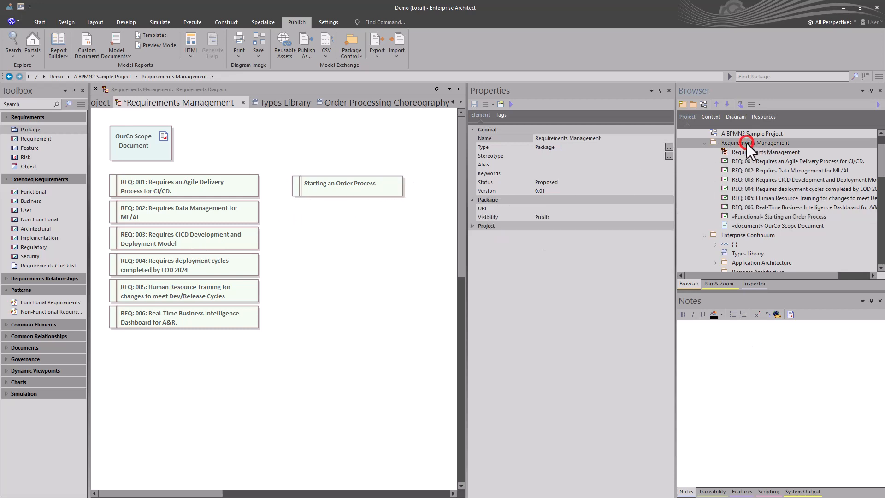
{"action": "left_click", "coordinate": [693, 105]}
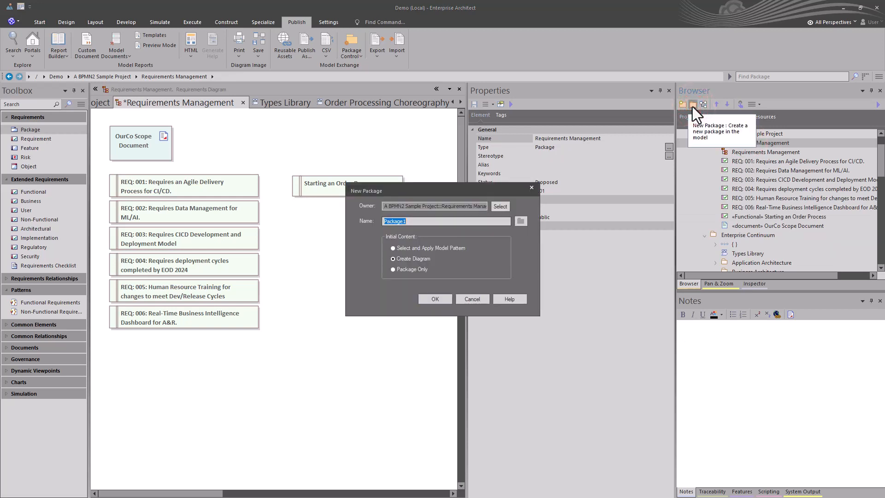
{"action": "type", "text": "Start even"}
{"action": "key", "text": "BackSpace"}
{"action": "key", "text": "BackSpace"}
{"action": "type", "text": "Ev"}
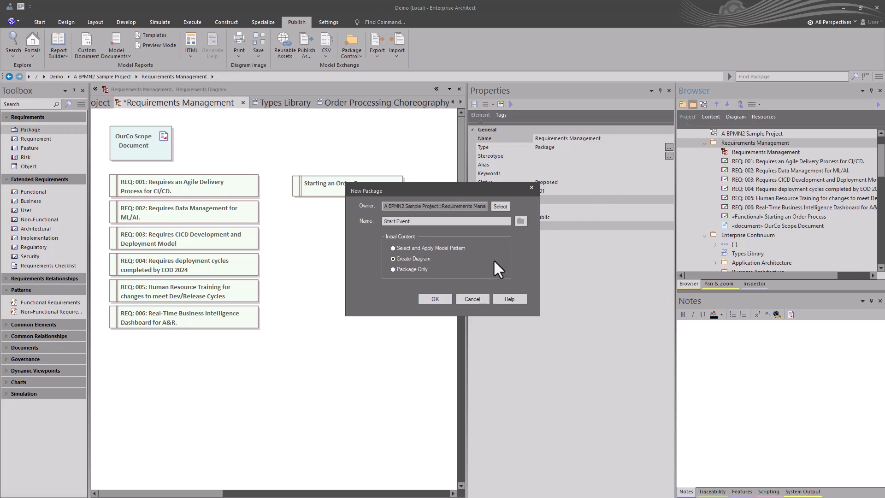
{"action": "left_click", "coordinate": [435, 299]}
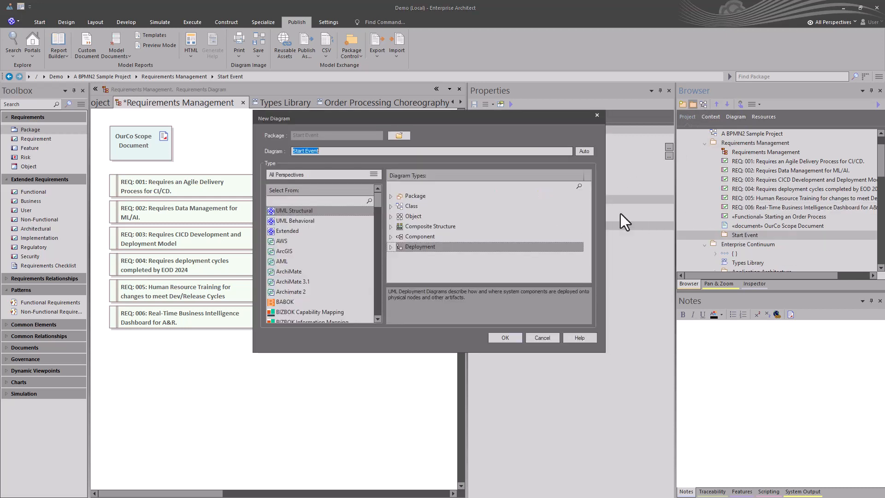
Step: Create the Start Event diagram as an Extended Requirements diagram
{"action": "left_click", "coordinate": [295, 230]}
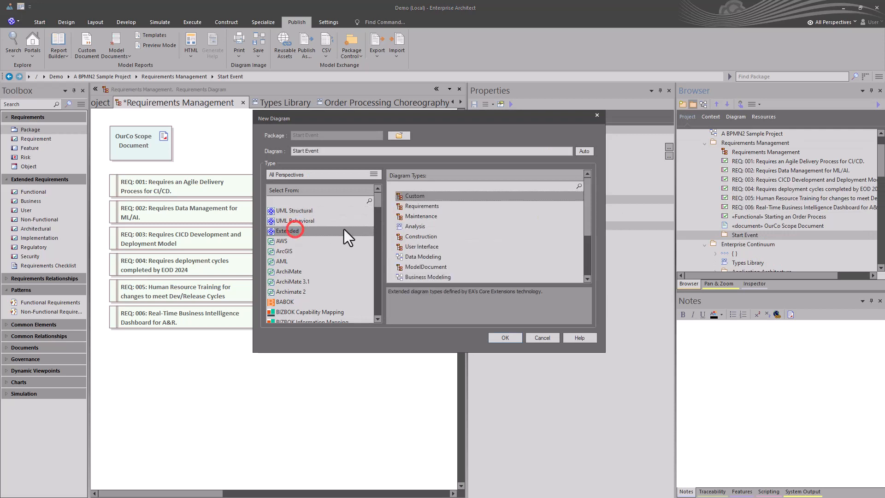
{"action": "left_click", "coordinate": [415, 207]}
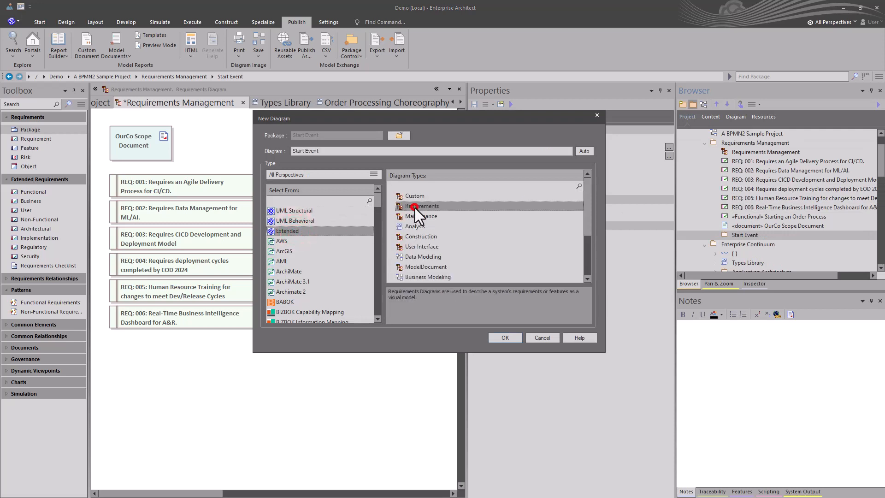
{"action": "left_click", "coordinate": [517, 339]}
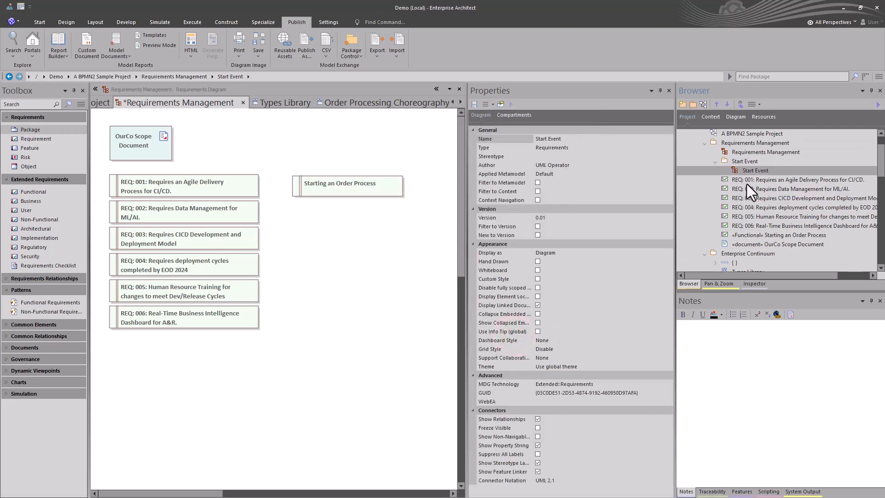
Step: Open the Start Event diagram and place the Starting an Order Process requirement on it as a link near the upper-left corner
{"action": "double_click", "coordinate": [751, 169]}
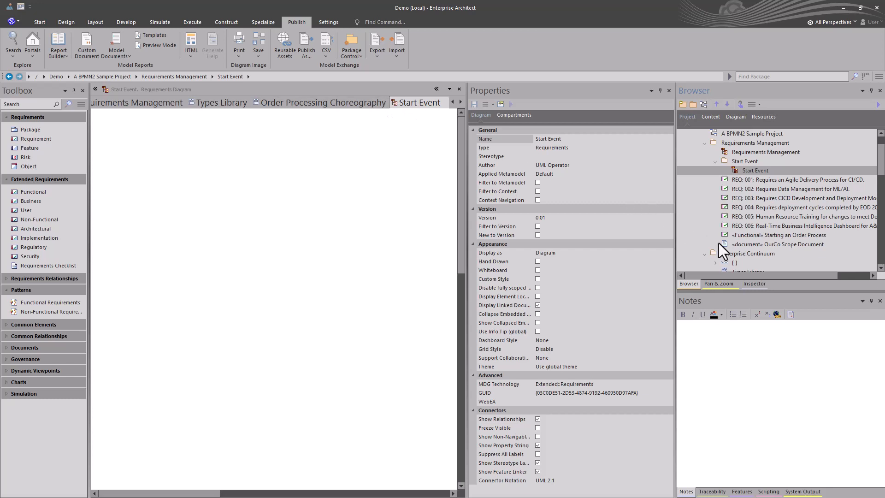
{"action": "left_click_drag", "start_coordinate": [757, 235], "coordinate": [137, 144]}
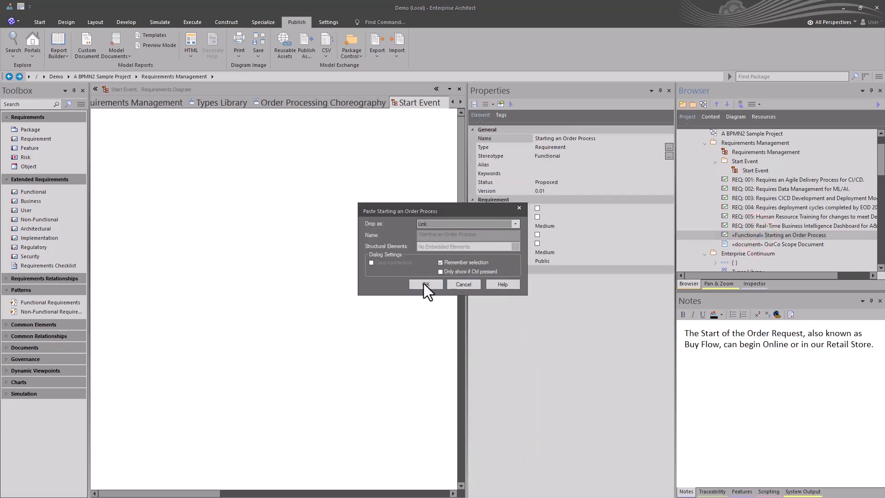
{"action": "left_click", "coordinate": [425, 284]}
{"action": "left_click_drag", "start_coordinate": [191, 162], "coordinate": [166, 147]}
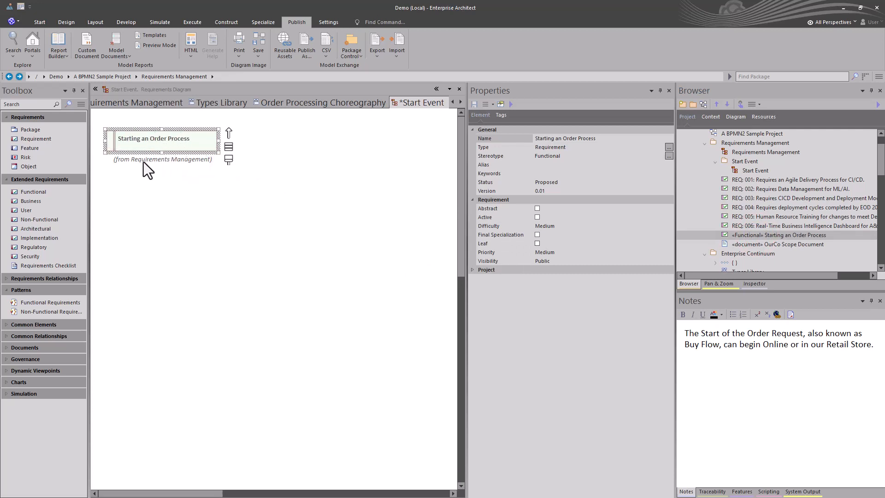
Step: Remove the Starting an Order Process requirement from the Requirements Management diagram
{"action": "left_click", "coordinate": [754, 144]}
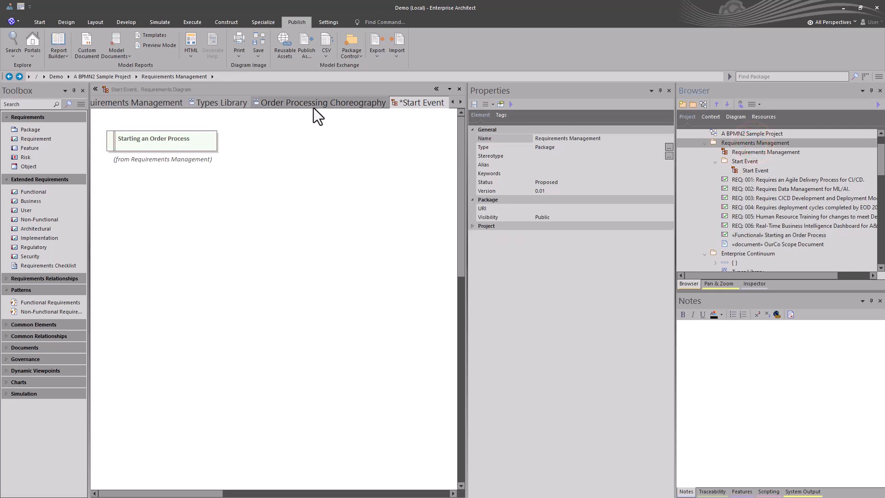
{"action": "left_click", "coordinate": [128, 102]}
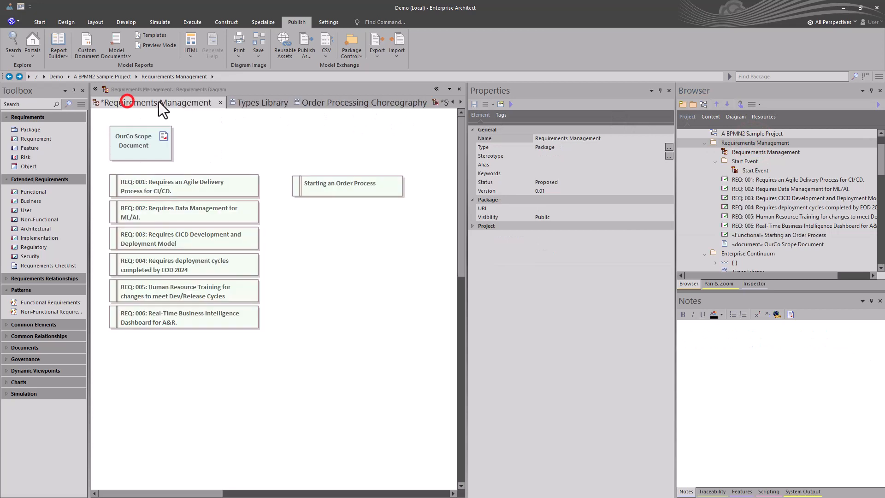
{"action": "left_click", "coordinate": [380, 186]}
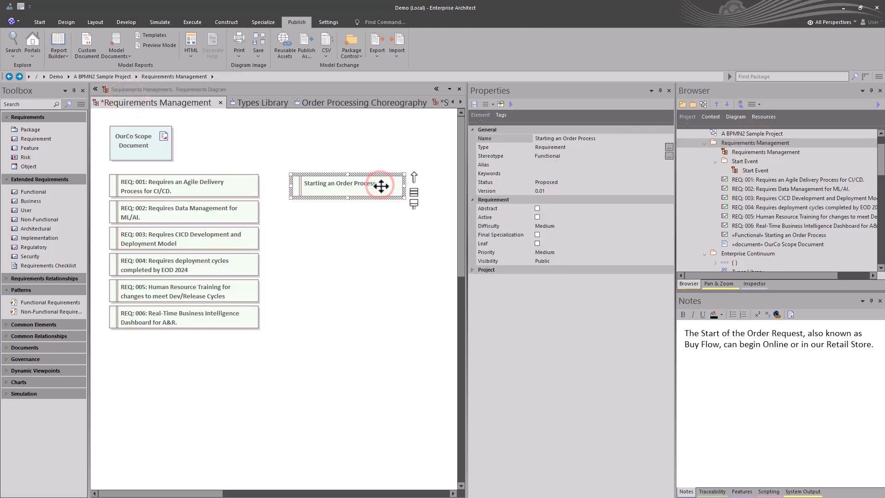
{"action": "key", "text": "Delete"}
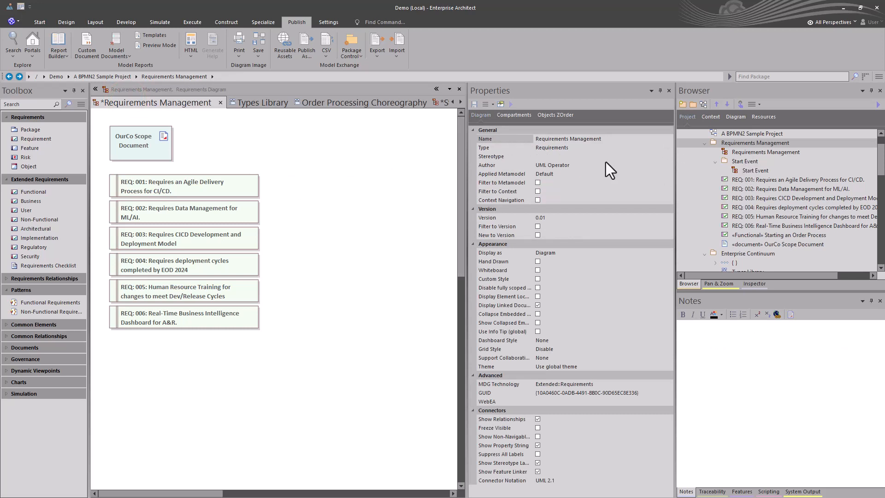
Step: Reopen the Start Event diagram and move the Starting an Order Process requirement into the Start Event package
{"action": "double_click", "coordinate": [738, 171]}
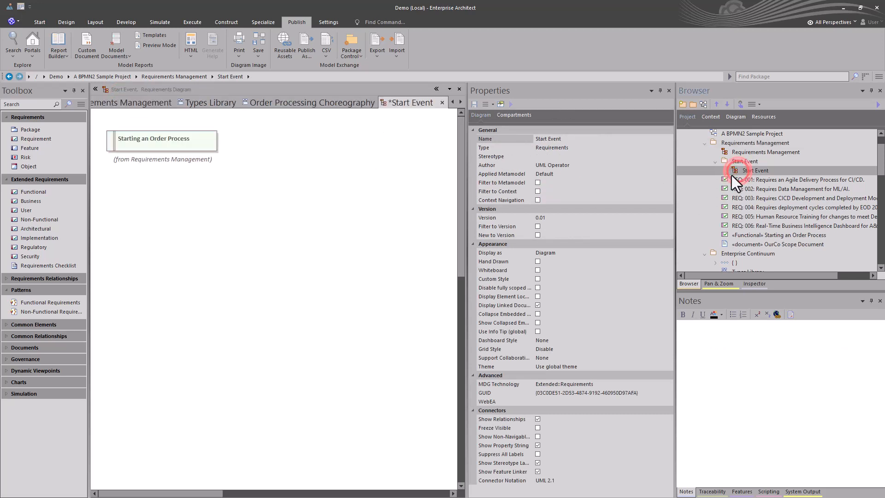
{"action": "left_click", "coordinate": [760, 237]}
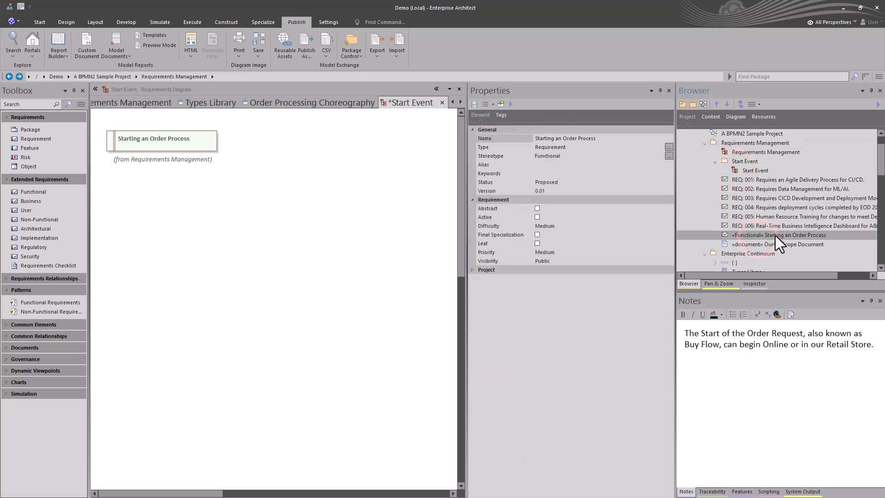
{"action": "left_click_drag", "start_coordinate": [776, 237], "coordinate": [756, 162]}
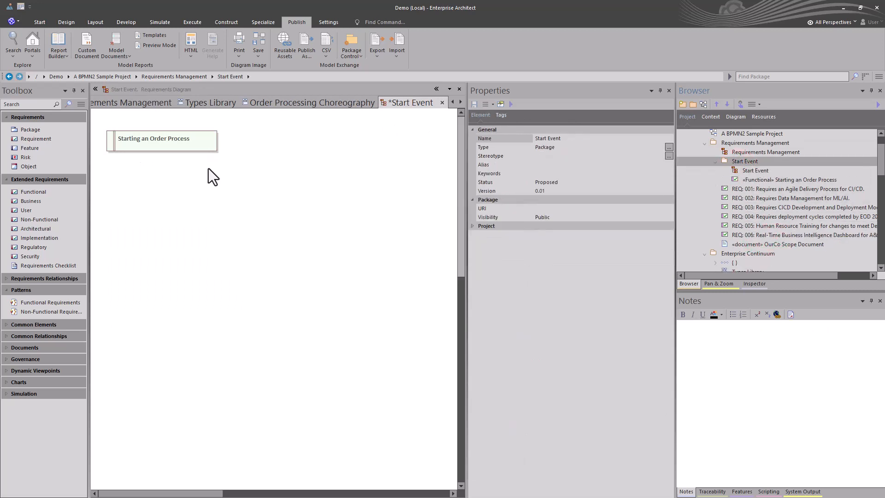
Step: Save and close the Start Event diagram, and close the Requirements Management diagram with its changes saved
{"action": "left_click", "coordinate": [185, 160]}
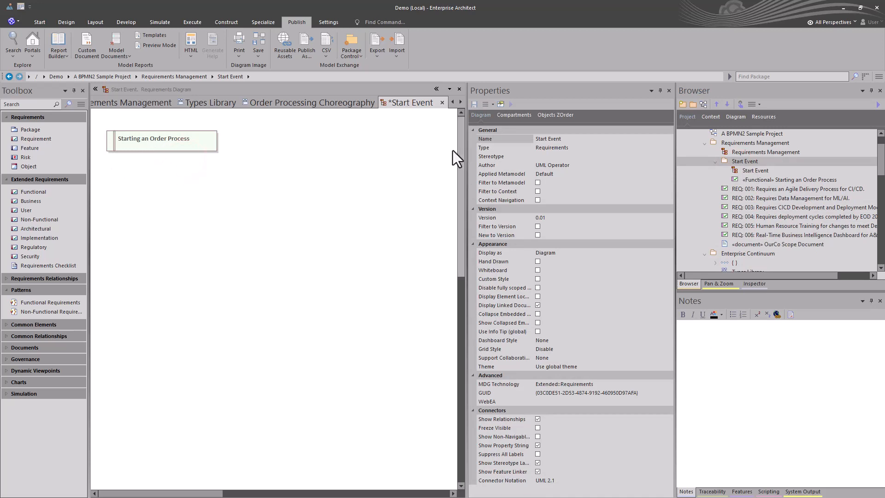
{"action": "key", "text": "ctrl+s"}
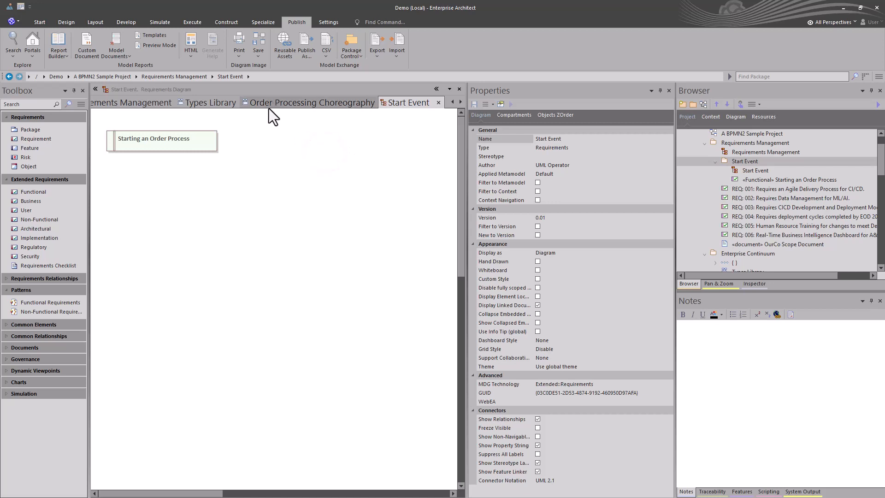
{"action": "left_click", "coordinate": [439, 102]}
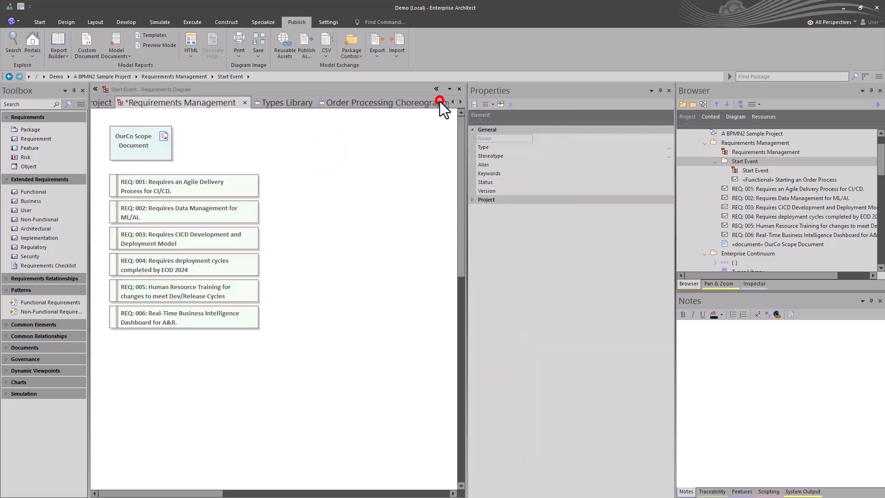
{"action": "left_click", "coordinate": [245, 102]}
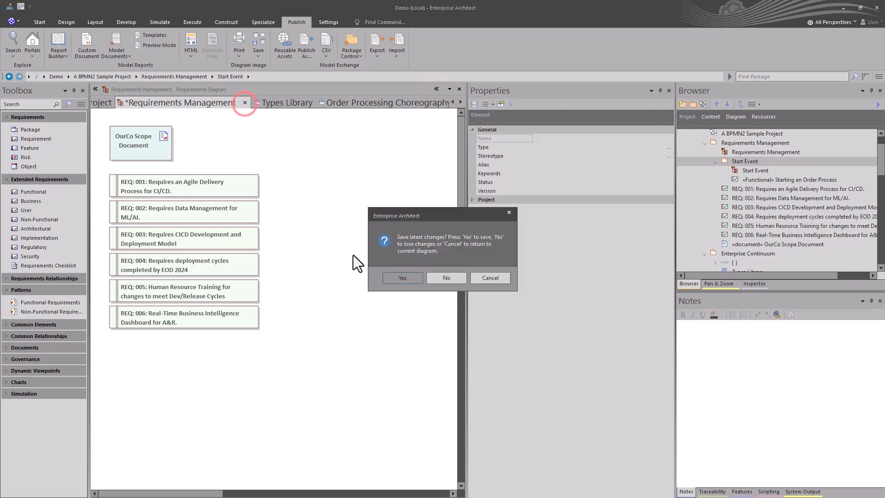
{"action": "left_click", "coordinate": [392, 281]}
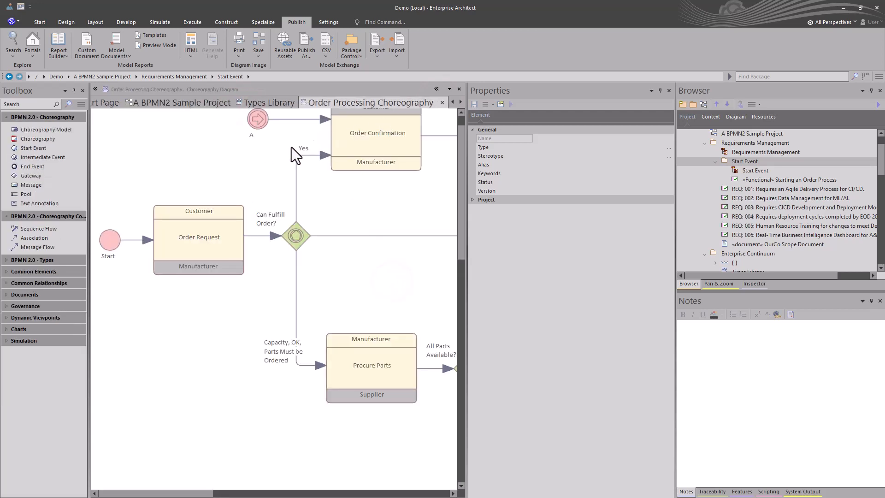
Step: Inspect the Start event's internal requirements, Customer Orders and Must be a Registered Customer, in the Order Processing Choreography diagram
{"action": "left_click", "coordinate": [102, 239]}
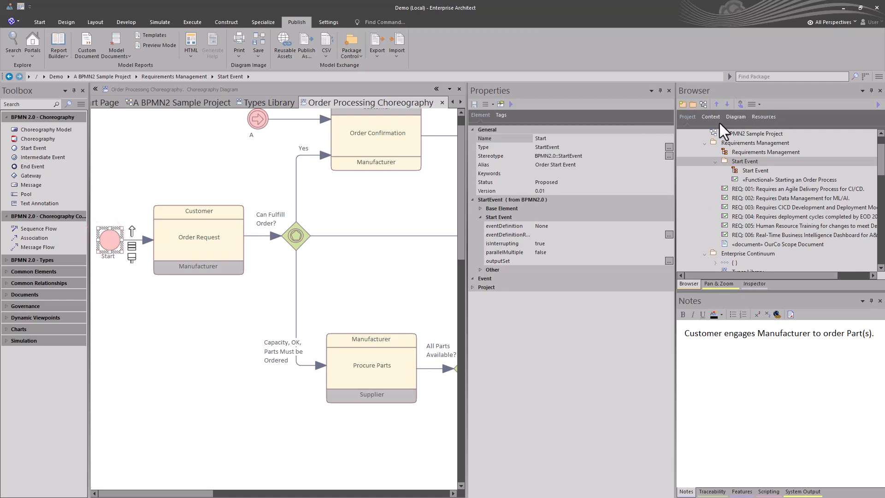
{"action": "left_click", "coordinate": [743, 283]}
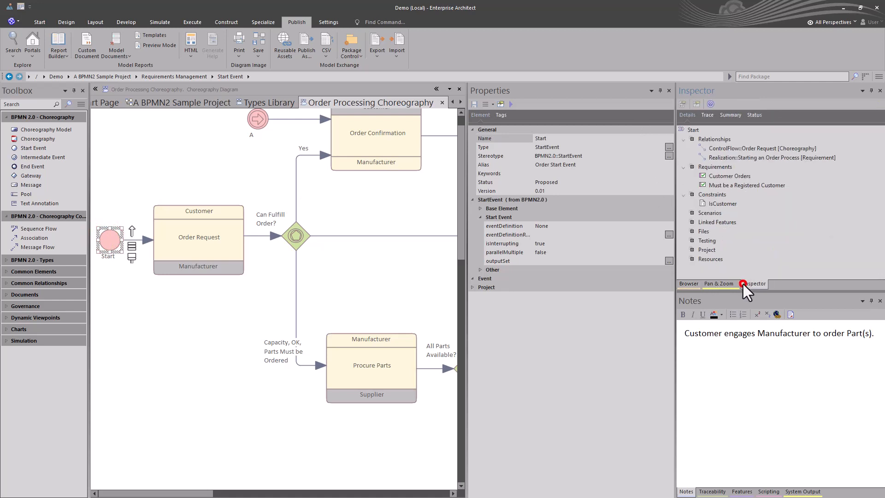
{"action": "left_click", "coordinate": [727, 176]}
{"action": "left_click", "coordinate": [726, 184]}
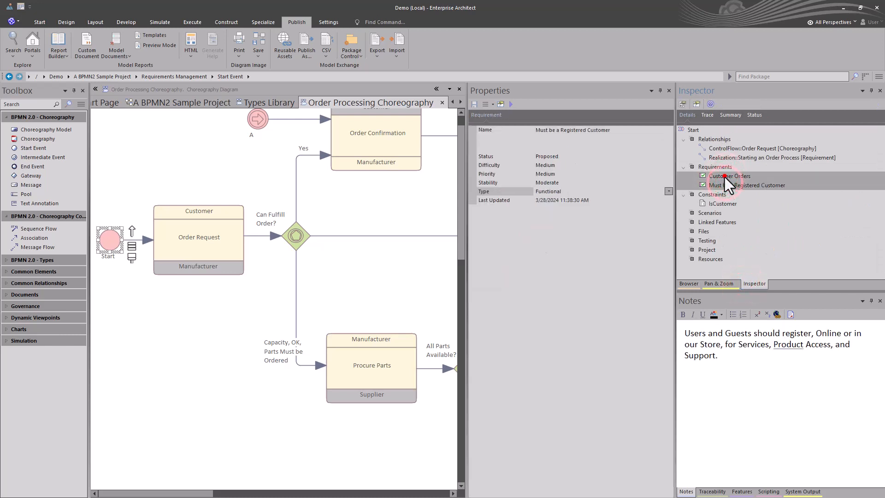
{"action": "left_click", "coordinate": [725, 177]}
{"action": "left_click", "coordinate": [726, 185]}
{"action": "left_click", "coordinate": [727, 177]}
{"action": "left_click", "coordinate": [727, 184]}
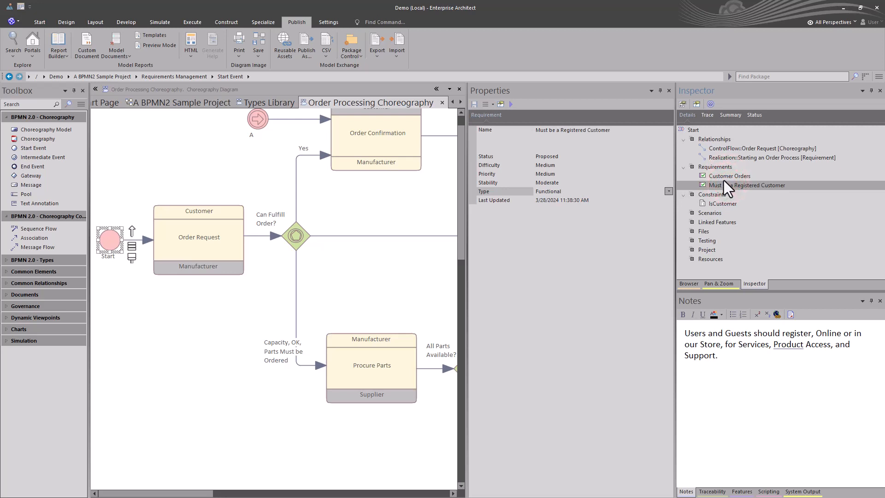
Step: Move the Start event's internal Customer Orders requirement out to the Start Event package under Requirements Management
{"action": "double_click", "coordinate": [722, 177]}
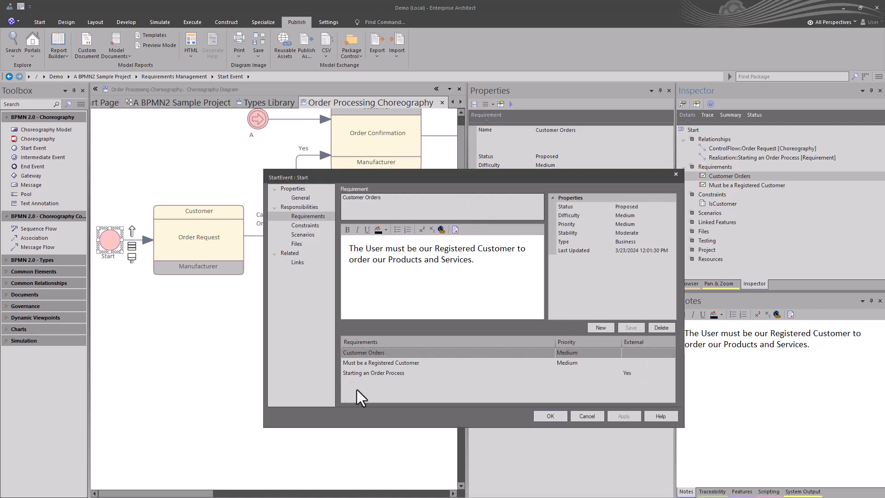
{"action": "left_click", "coordinate": [363, 353]}
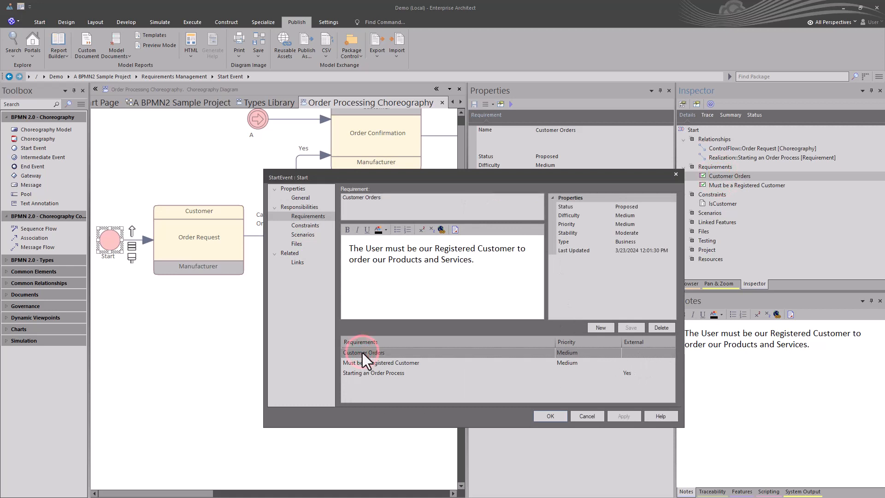
{"action": "right_click", "coordinate": [363, 353]}
{"action": "left_click", "coordinate": [380, 358]}
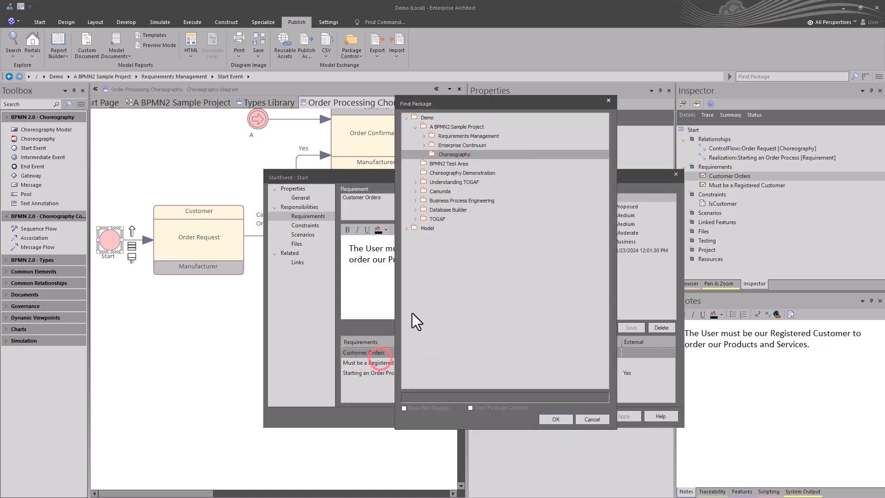
{"action": "left_click", "coordinate": [424, 136]}
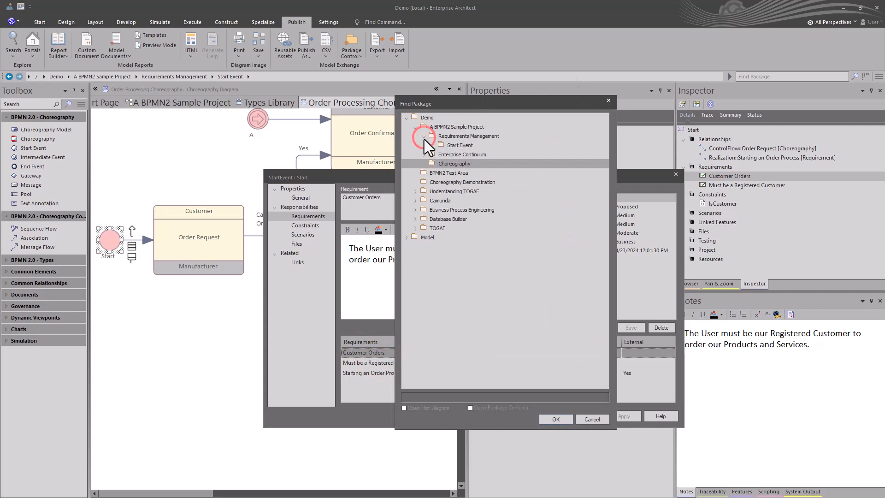
{"action": "left_click", "coordinate": [447, 146]}
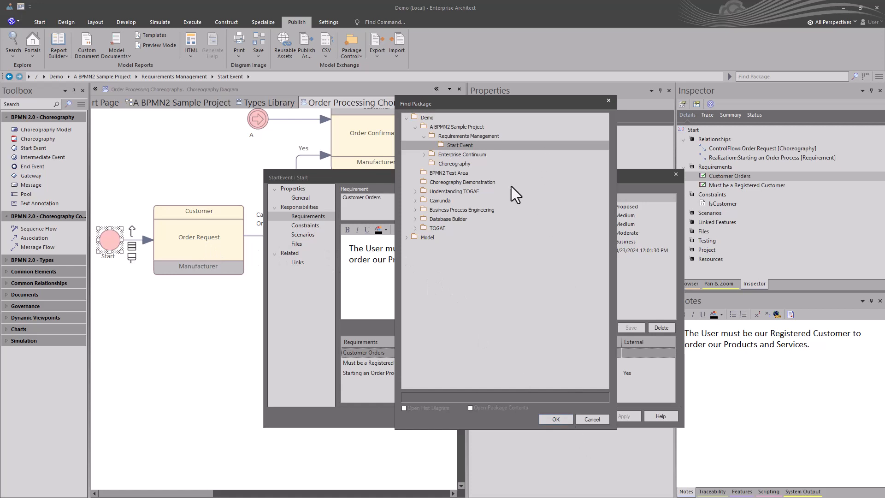
{"action": "left_click", "coordinate": [556, 420]}
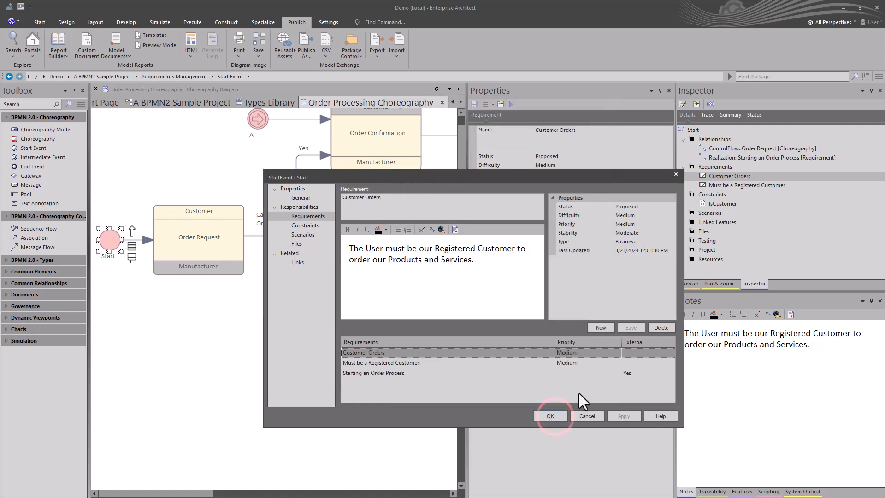
Step: Move the internal Must be a Registered Customer requirement out to the Start Event package and accept the Start event's properties
{"action": "left_click", "coordinate": [405, 354]}
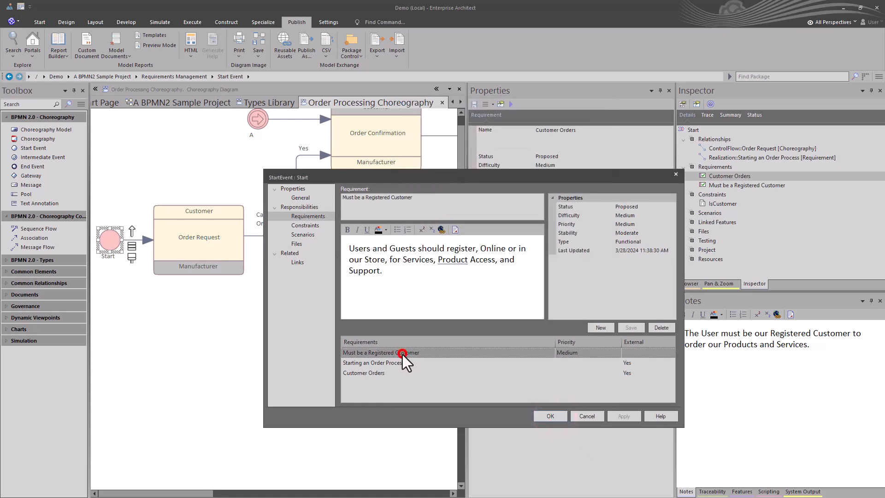
{"action": "right_click", "coordinate": [404, 354]}
{"action": "left_click", "coordinate": [421, 359]}
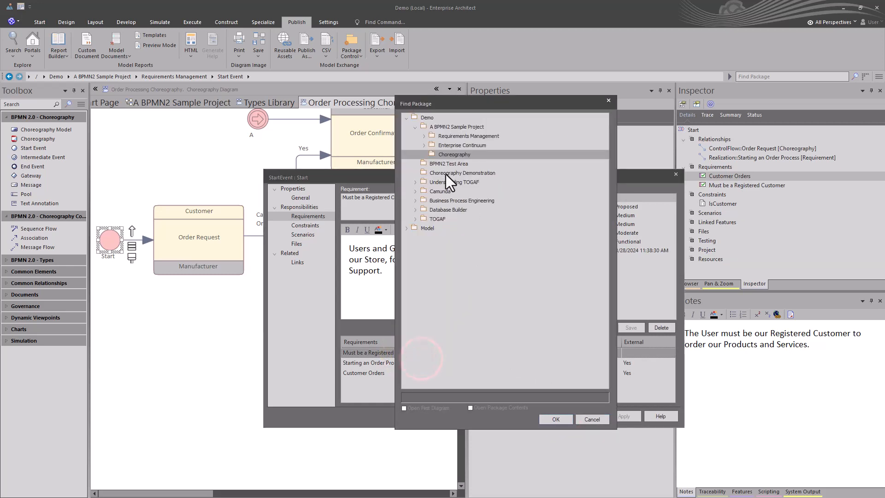
{"action": "left_click", "coordinate": [426, 138]}
{"action": "left_click", "coordinate": [435, 145]}
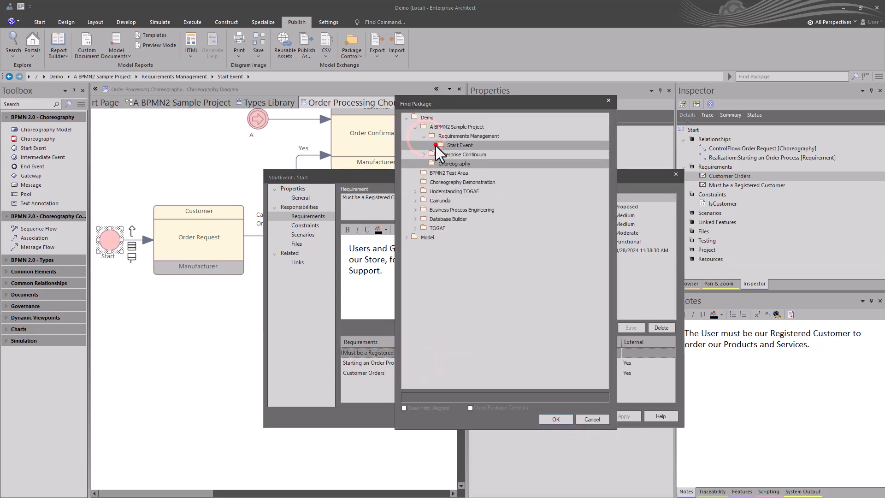
{"action": "left_click", "coordinate": [559, 419]}
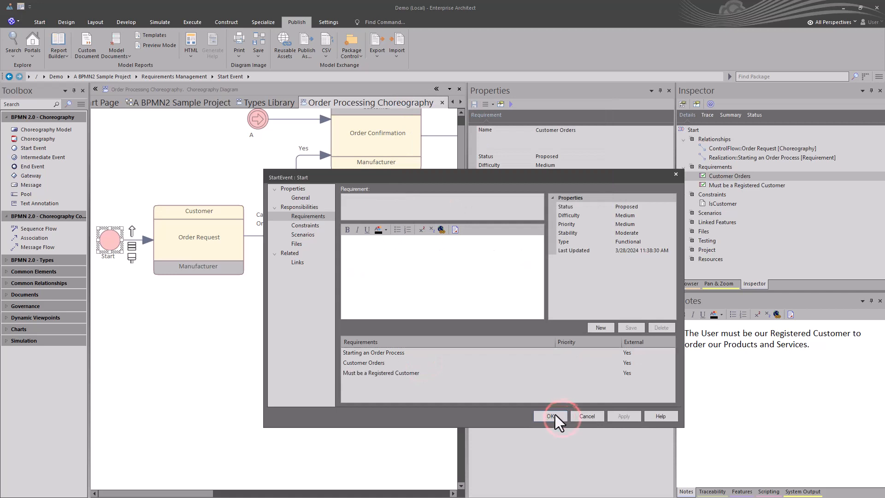
{"action": "left_click", "coordinate": [555, 416]}
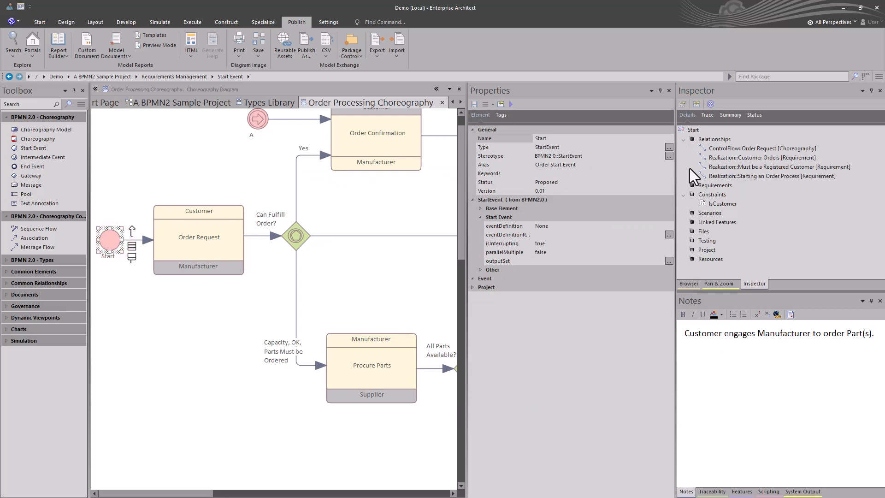
{"action": "left_click", "coordinate": [701, 185]}
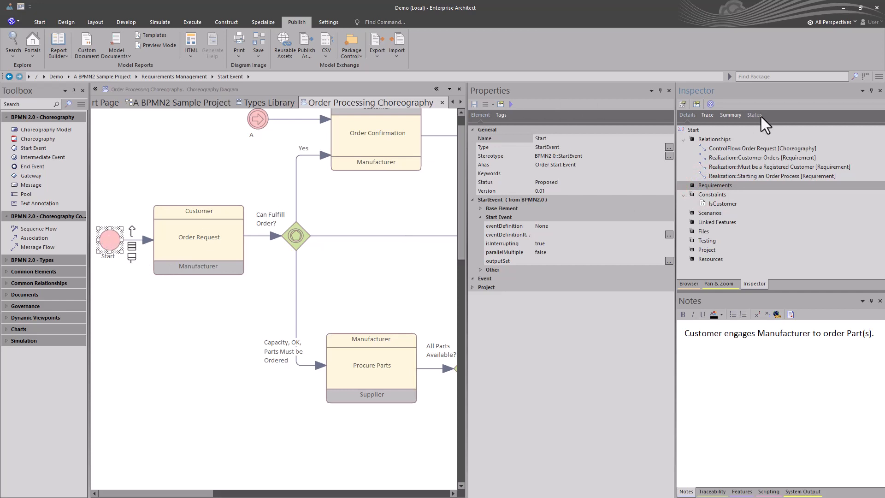
Step: Place the Customer Orders and Must be a Registered Customer requirements as links on the Start Event diagram, below Starting an Order Process
{"action": "left_click", "coordinate": [688, 284]}
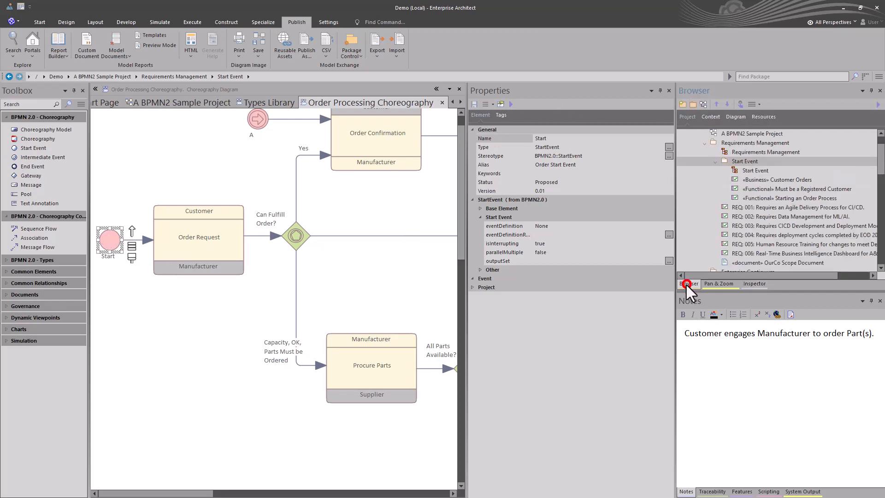
{"action": "double_click", "coordinate": [748, 171]}
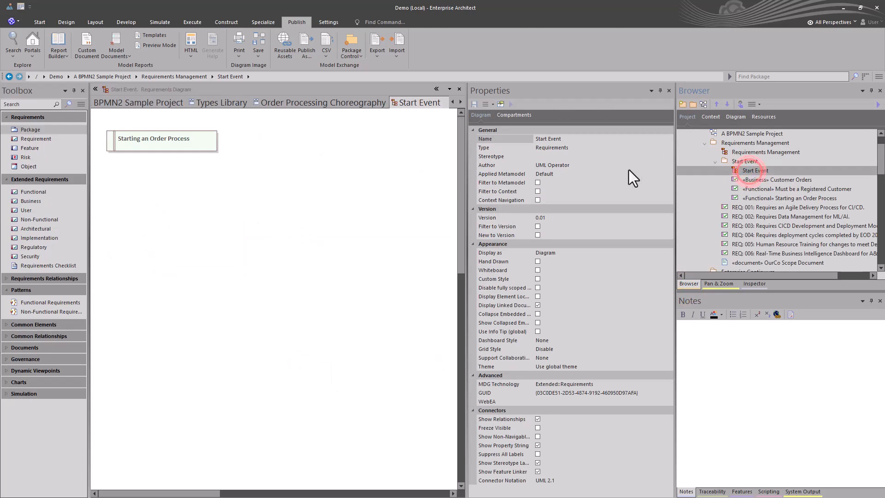
{"action": "left_click", "coordinate": [187, 146]}
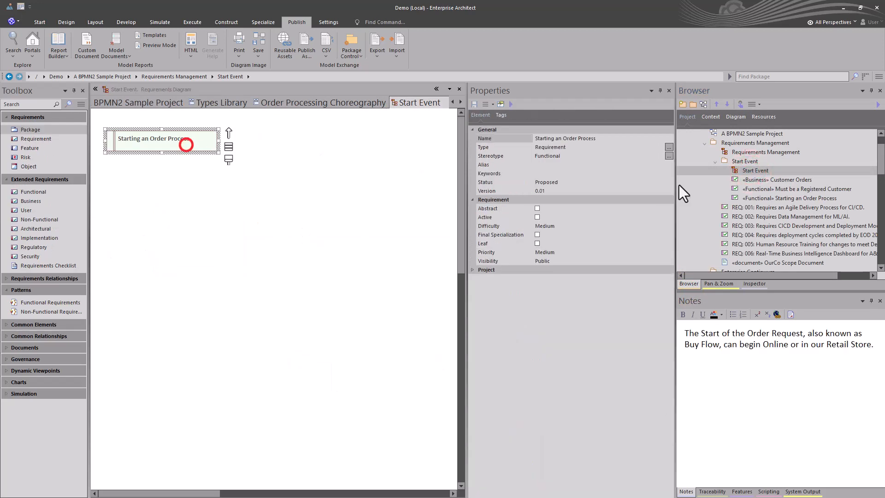
{"action": "left_click", "coordinate": [773, 189]}
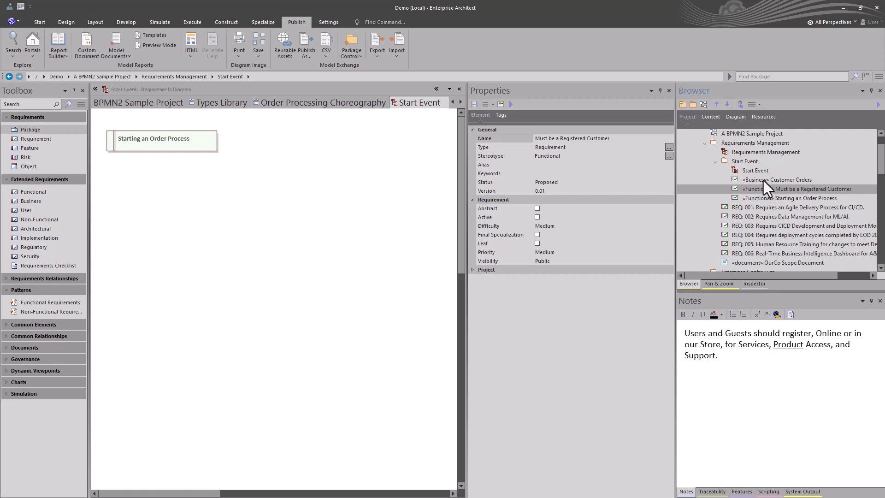
{"action": "left_click", "coordinate": [764, 181], "text": "ctrl"}
{"action": "left_click_drag", "start_coordinate": [764, 181], "coordinate": [131, 182]}
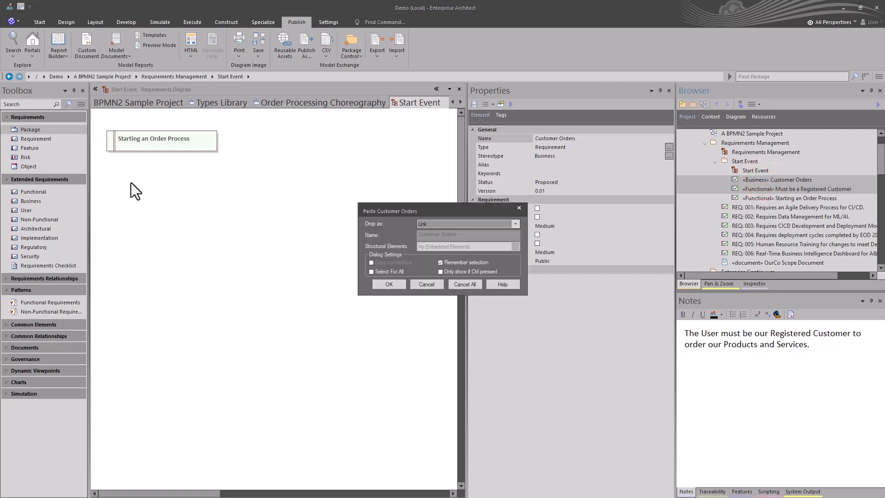
{"action": "left_click", "coordinate": [389, 273]}
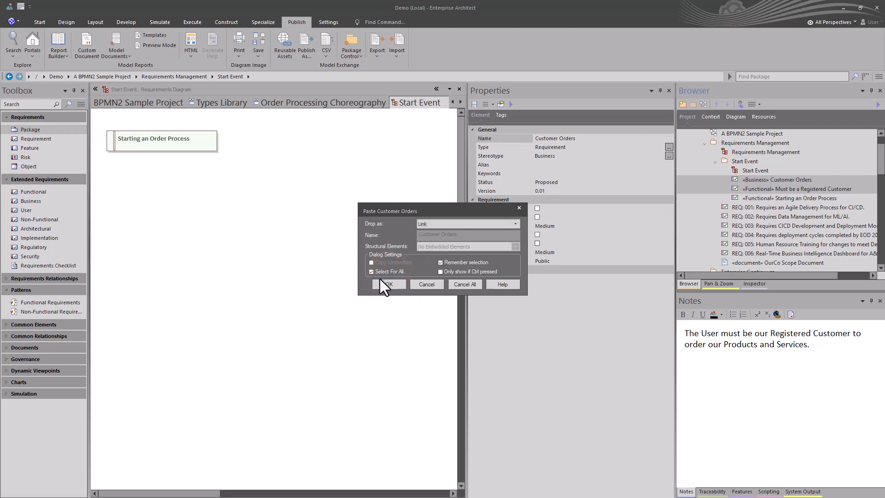
{"action": "left_click", "coordinate": [389, 284]}
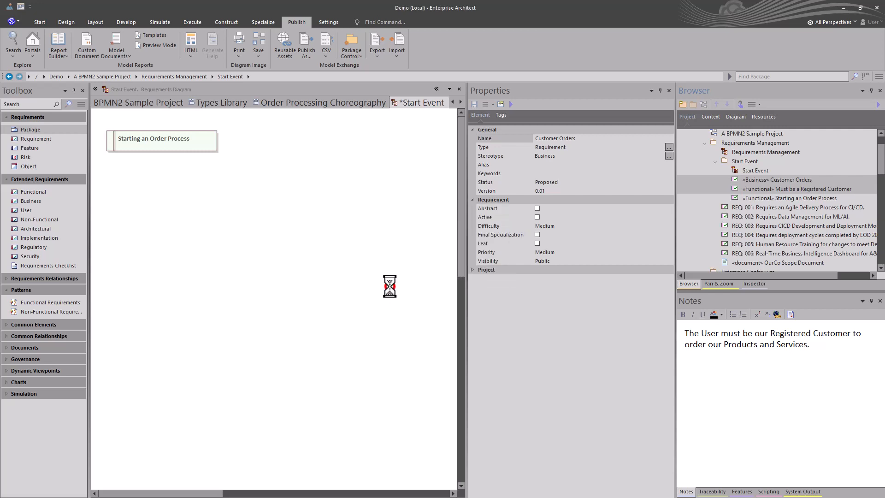
{"action": "left_click", "coordinate": [206, 258]}
Step: Align the left edges of the three requirements, space them evenly in a vertical stack, and save the Start Event diagram
{"action": "left_click_drag", "start_coordinate": [240, 241], "coordinate": [100, 123]}
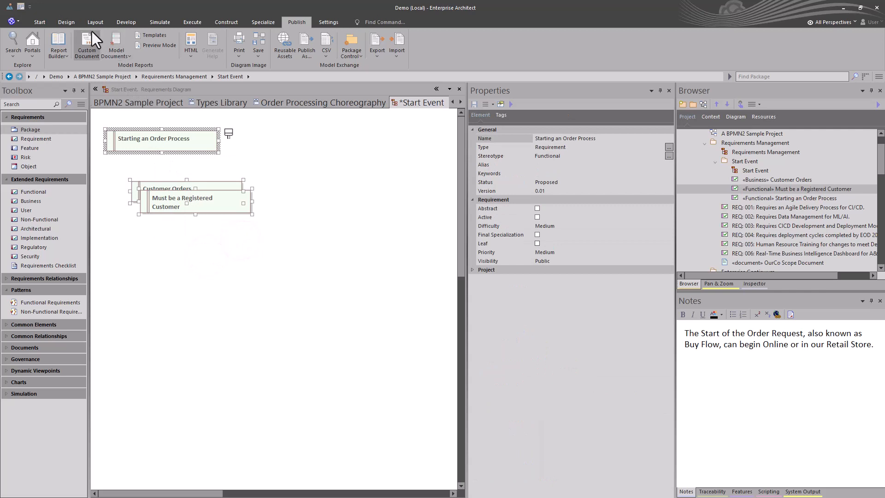
{"action": "left_click", "coordinate": [90, 22]}
{"action": "left_click", "coordinate": [283, 52]}
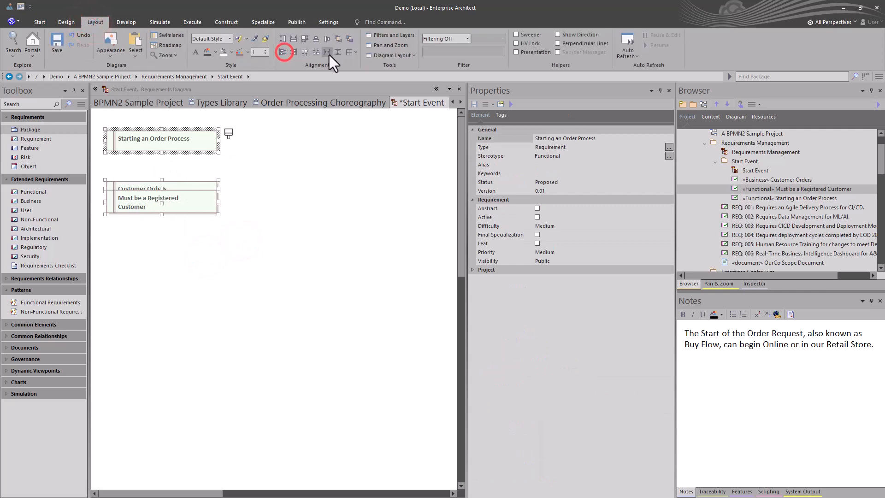
{"action": "left_click", "coordinate": [339, 56]}
{"action": "left_click", "coordinate": [293, 178]}
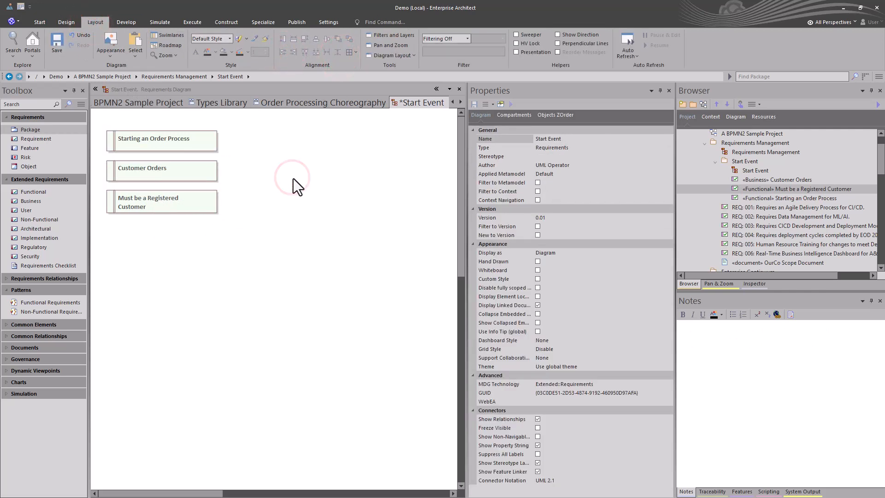
{"action": "key", "text": "ctrl+s"}
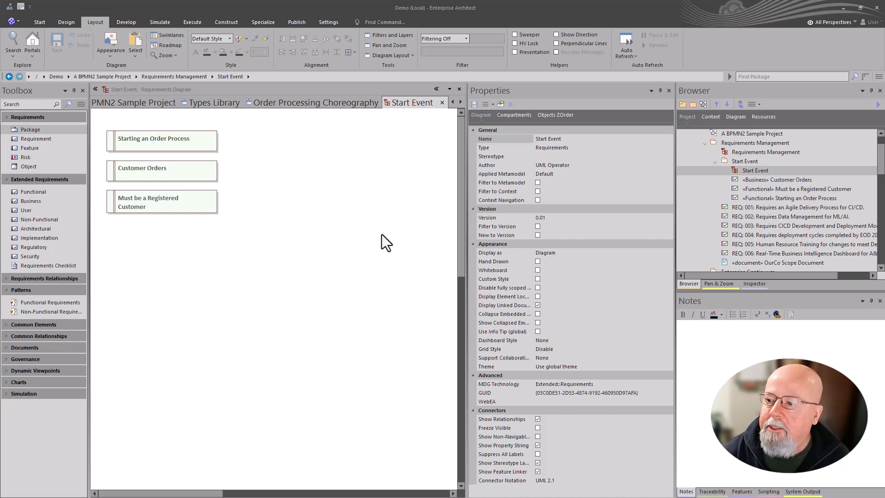
Step: Examine the Inspector details of the Starting an Order Process requirement and of the Start event on the Order Processing Choreography diagram
{"action": "left_click", "coordinate": [344, 216]}
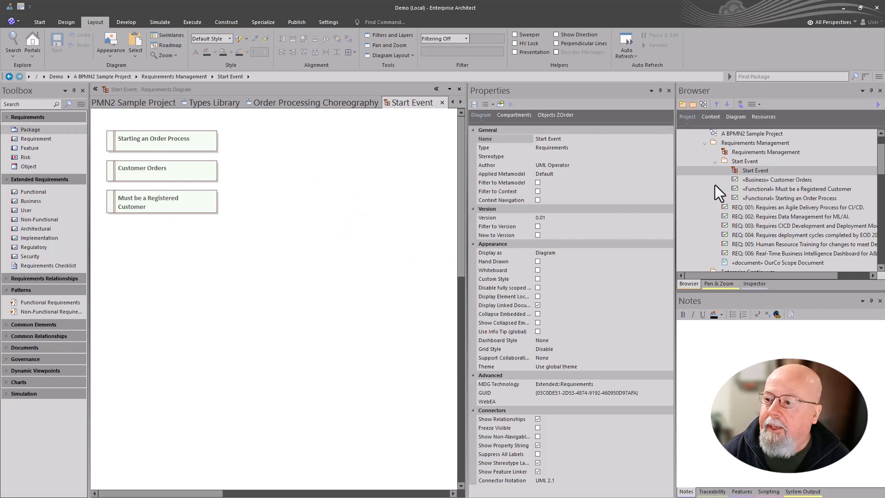
{"action": "left_click", "coordinate": [749, 283]}
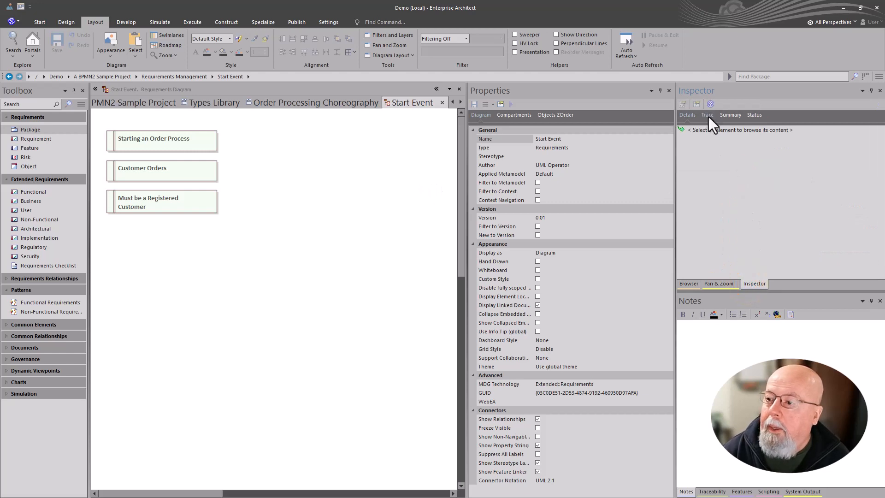
{"action": "left_click", "coordinate": [690, 114]}
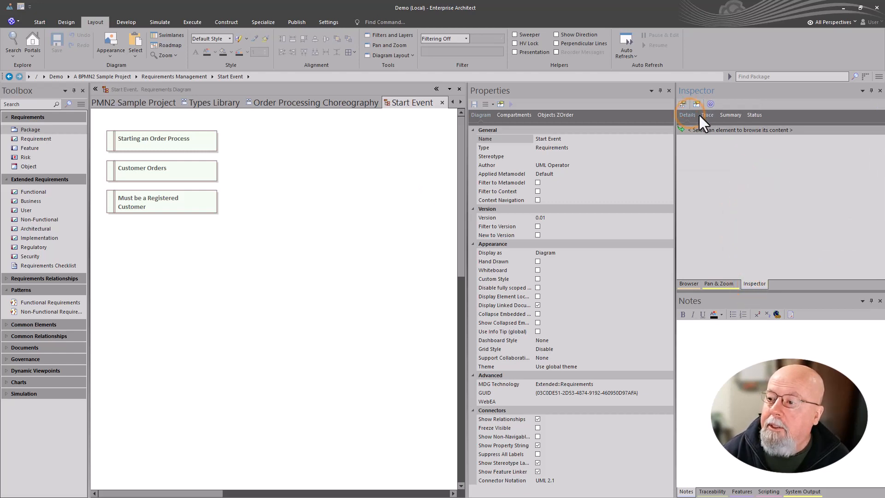
{"action": "left_click", "coordinate": [167, 143]}
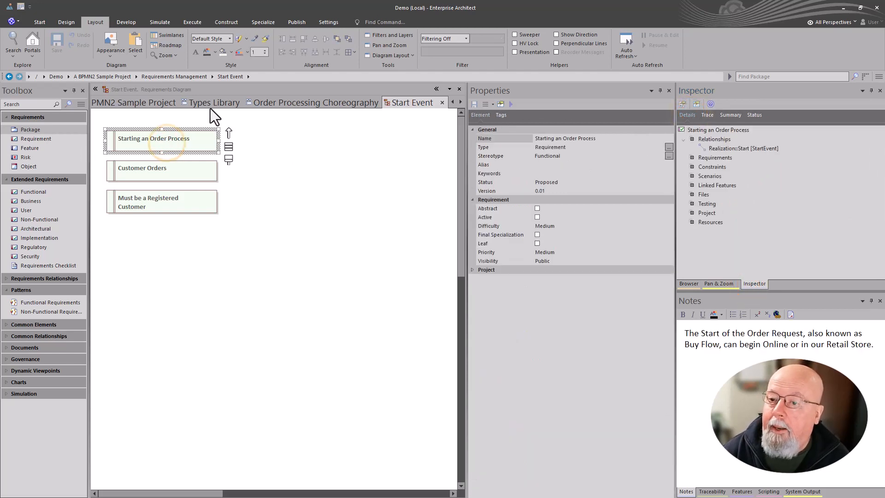
{"action": "left_click", "coordinate": [297, 100]}
{"action": "left_click", "coordinate": [110, 263]}
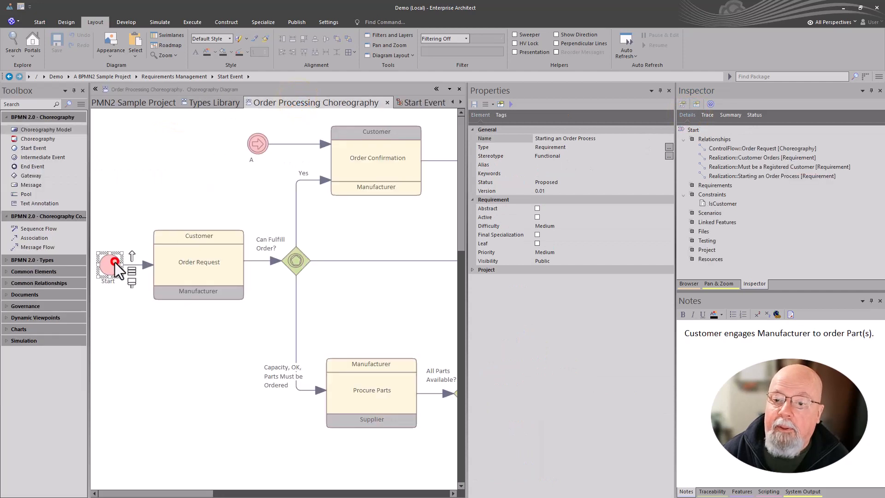
{"action": "left_click", "coordinate": [707, 186]}
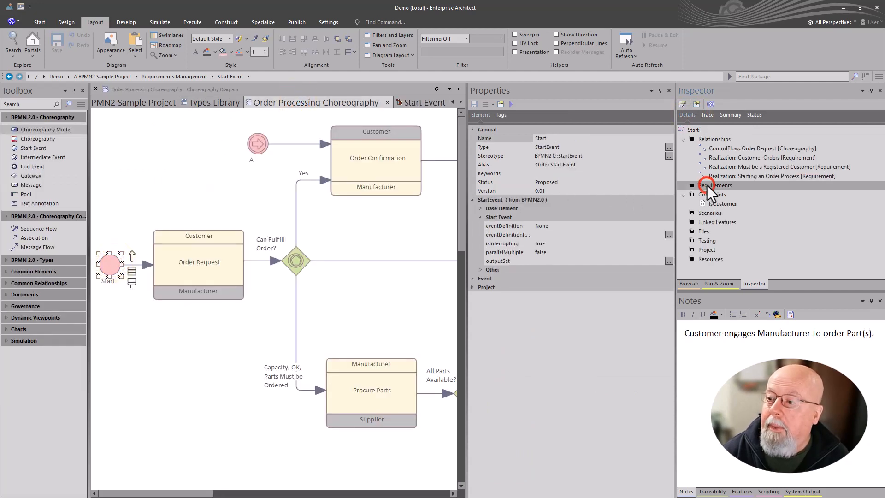
Step: Trace the Start event in the Inspector and review the three requirements it implements
{"action": "left_click", "coordinate": [708, 115]}
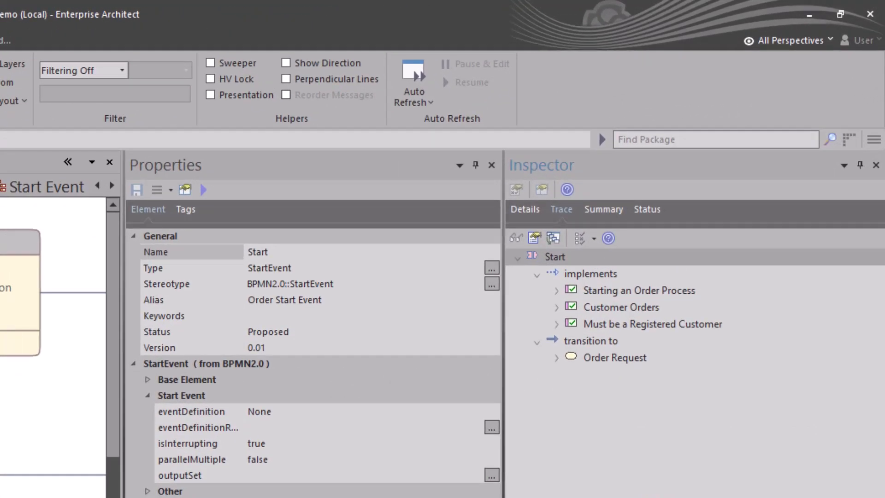
{"action": "left_click", "coordinate": [607, 289]}
{"action": "left_click", "coordinate": [599, 307]}
{"action": "left_click", "coordinate": [598, 323]}
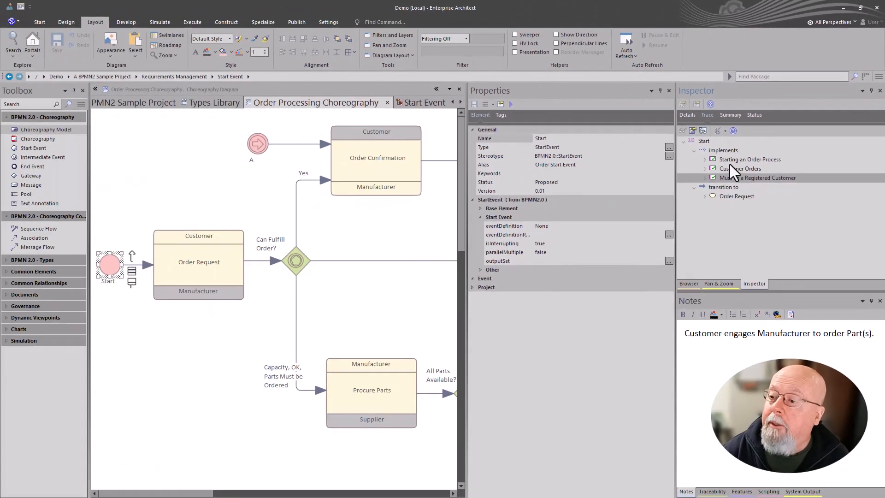
Step: Review the properties of the Starting an Order Process requirement from the Start event's trace and inspect its realized by relationship
{"action": "left_click", "coordinate": [730, 160]}
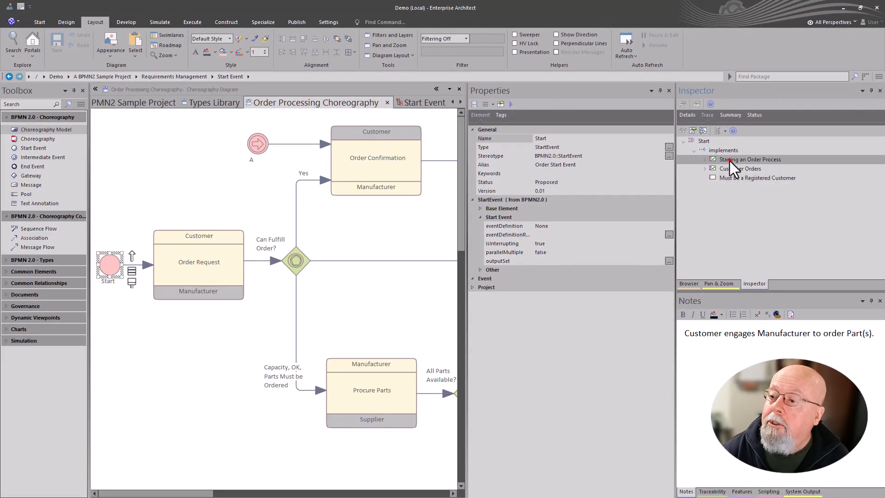
{"action": "double_click", "coordinate": [729, 160]}
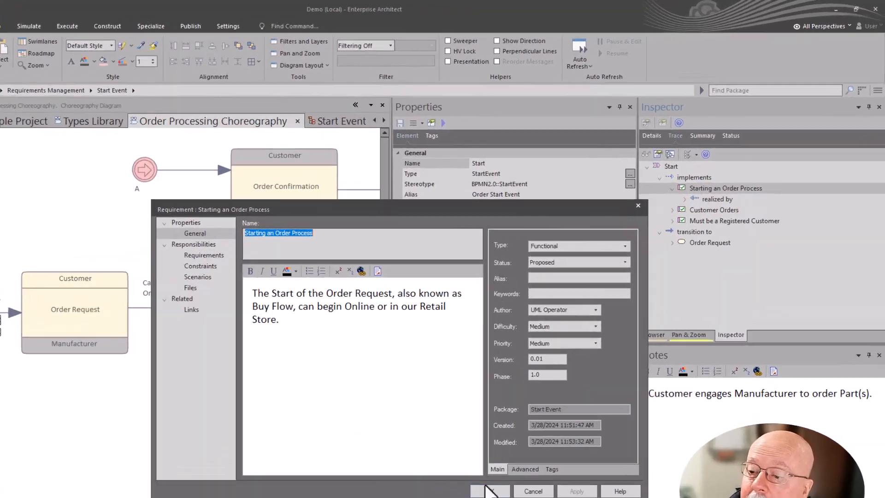
{"action": "left_click", "coordinate": [486, 490]}
{"action": "left_click", "coordinate": [714, 199]}
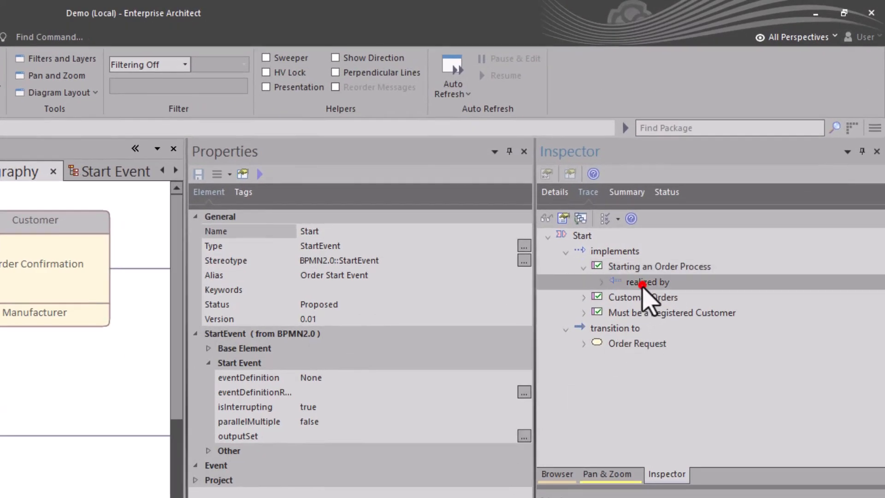
Step: Place the traced Starting an Order Process requirement on the Order Processing Choreography diagram below Order Request, and inspect its realization link with Start
{"action": "left_click", "coordinate": [646, 266]}
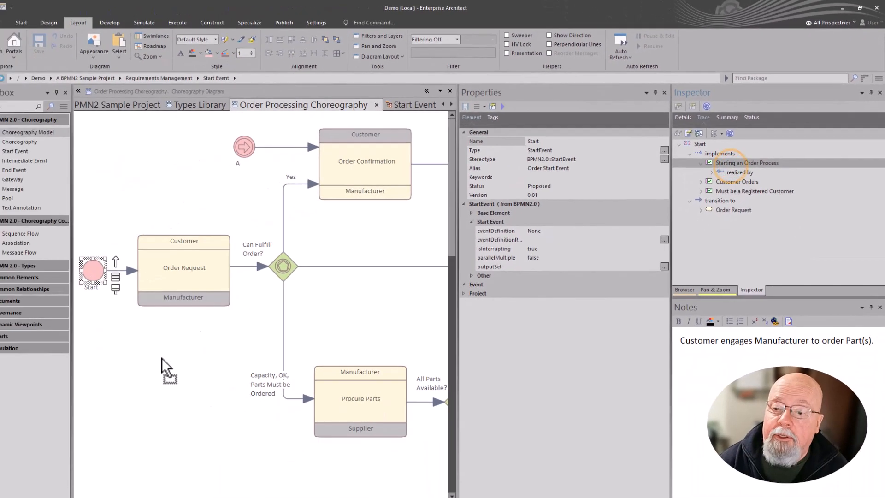
{"action": "mouse_move", "coordinate": [161, 358]}
{"action": "left_mouse_down"}
{"action": "mouse_move", "coordinate": [209, 368]}
{"action": "mouse_move", "coordinate": [155, 371]}
{"action": "left_mouse_up"}
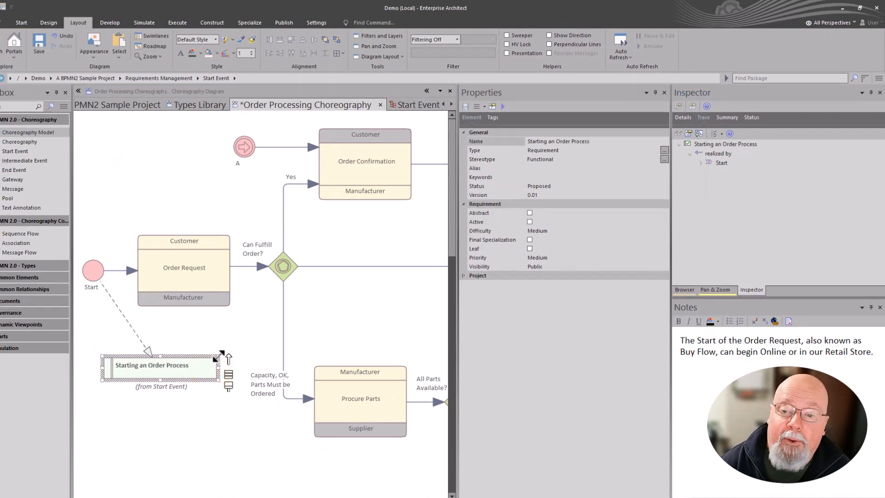
{"action": "left_click", "coordinate": [95, 275]}
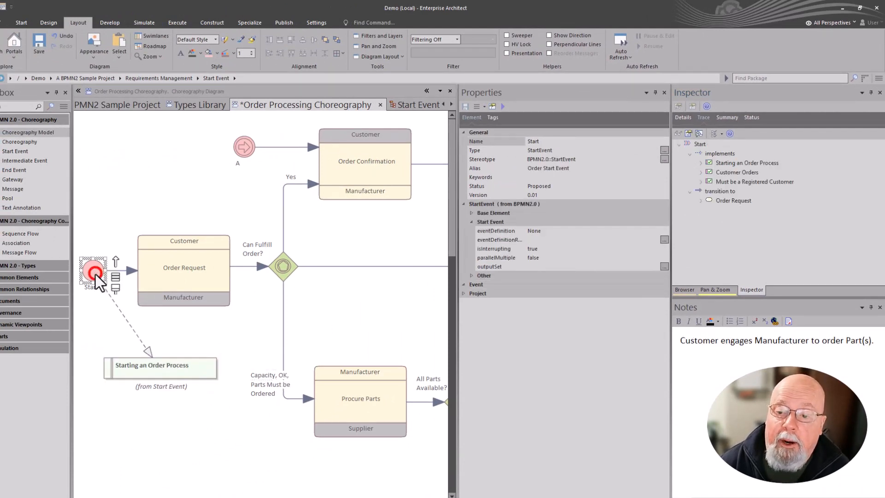
{"action": "left_click", "coordinate": [148, 367]}
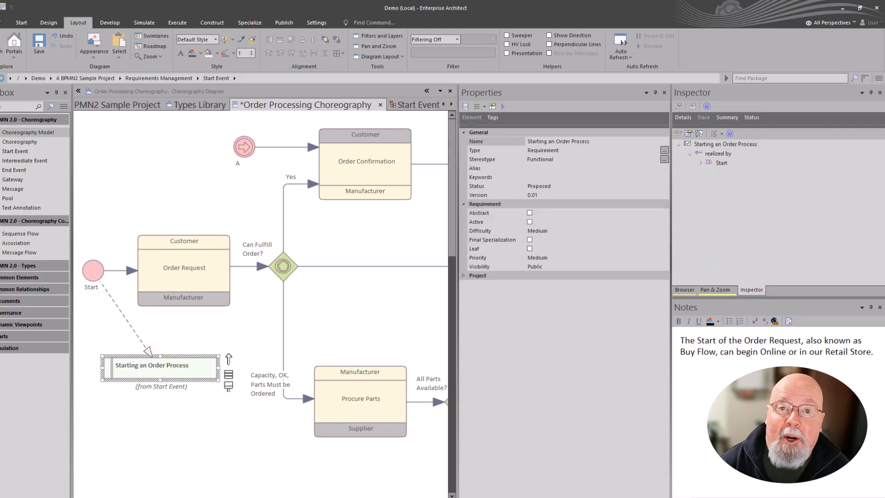
Step: Remove the Starting an Order Process requirement from the Order Processing Choreography diagram
{"action": "left_click", "coordinate": [105, 438]}
{"action": "left_click_drag", "start_coordinate": [127, 374], "coordinate": [127, 352]}
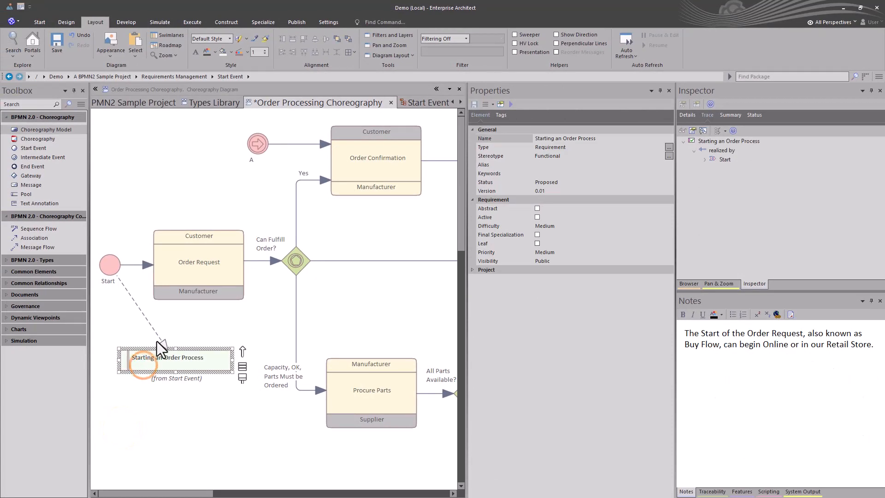
{"action": "key", "text": "Delete"}
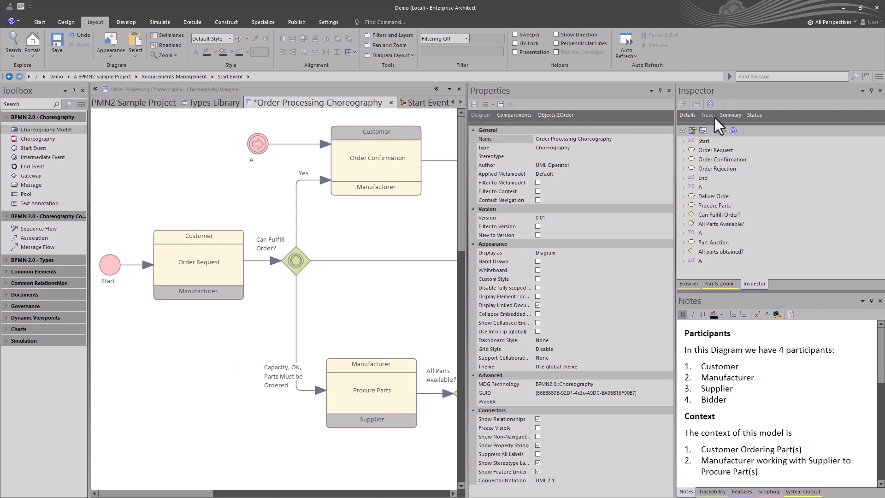
Step: View the Start event's relationships in the Traceability window and return to its notes
{"action": "left_click", "coordinate": [117, 262]}
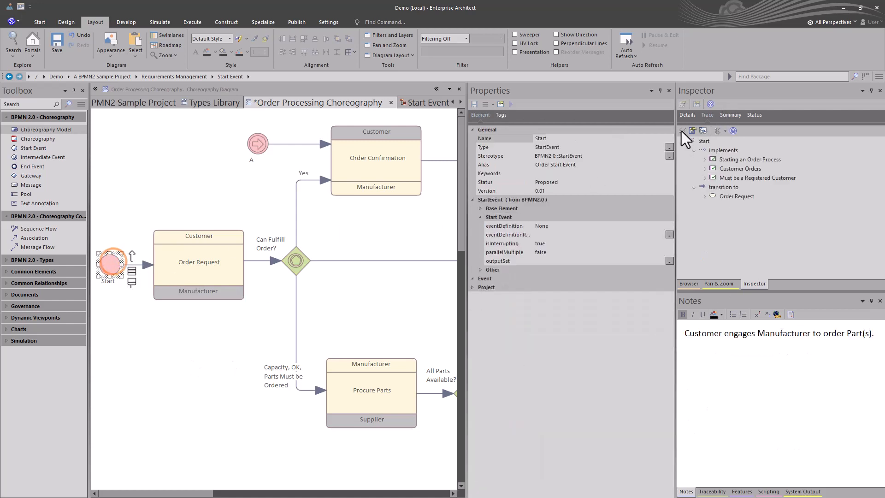
{"action": "left_click", "coordinate": [713, 492]}
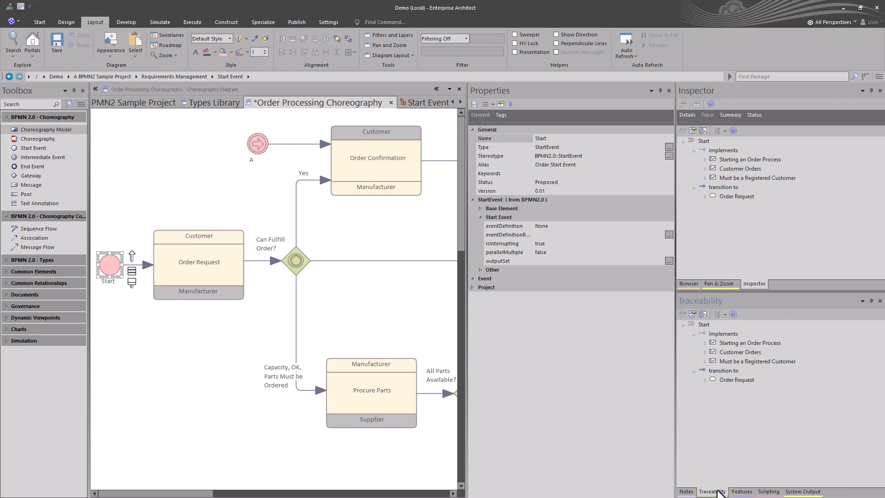
{"action": "left_click", "coordinate": [687, 491]}
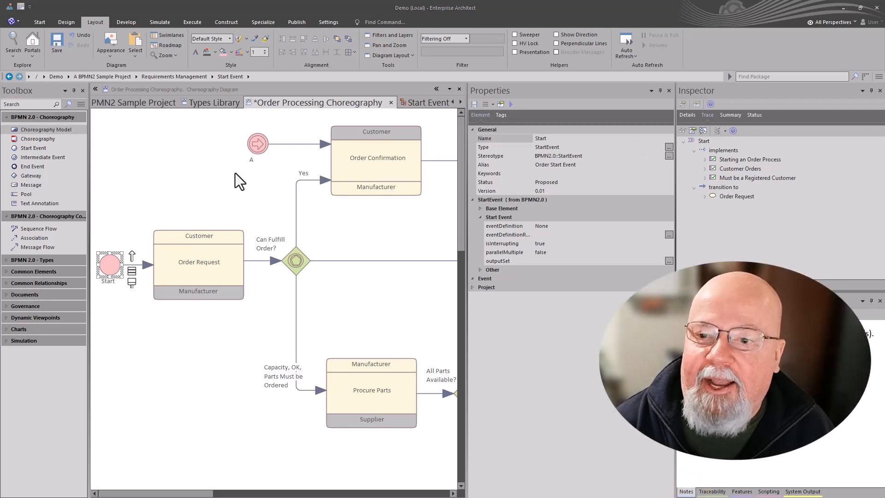
Step: Switch the workspace to the Simulation user layout with the Order Processing Choreography diagram in view
{"action": "left_click", "coordinate": [207, 196]}
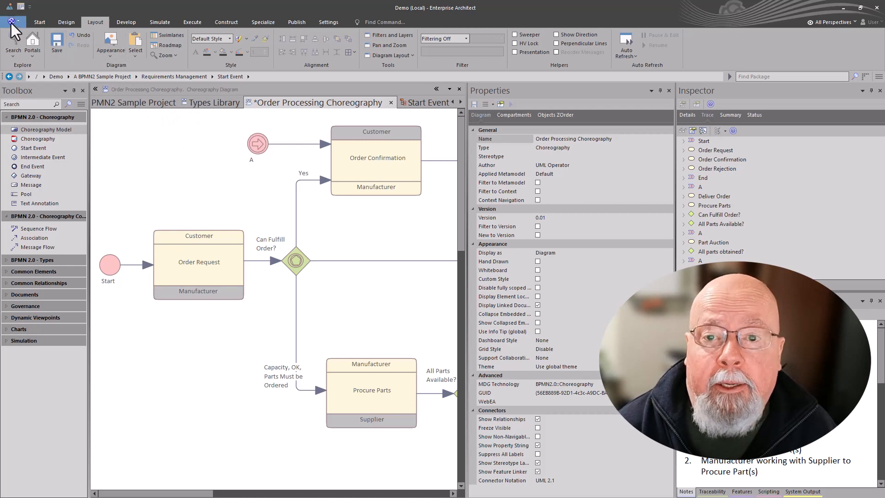
{"action": "left_click", "coordinate": [21, 7]}
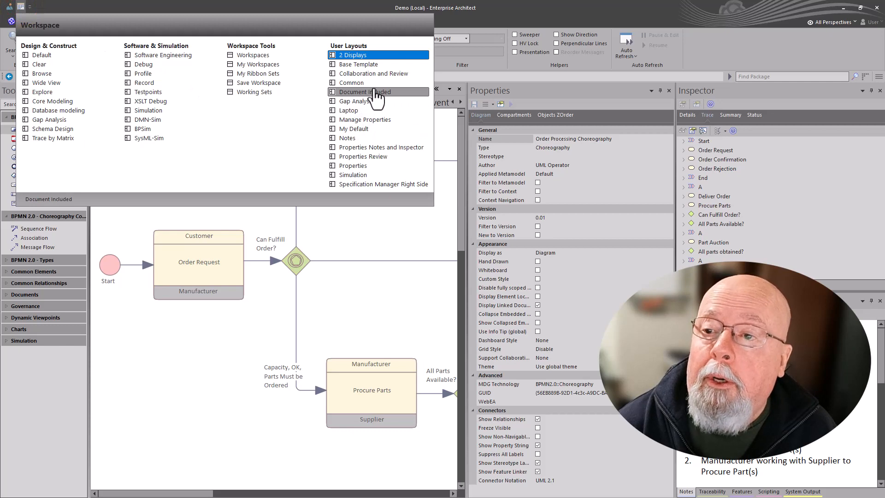
{"action": "left_click", "coordinate": [372, 169]}
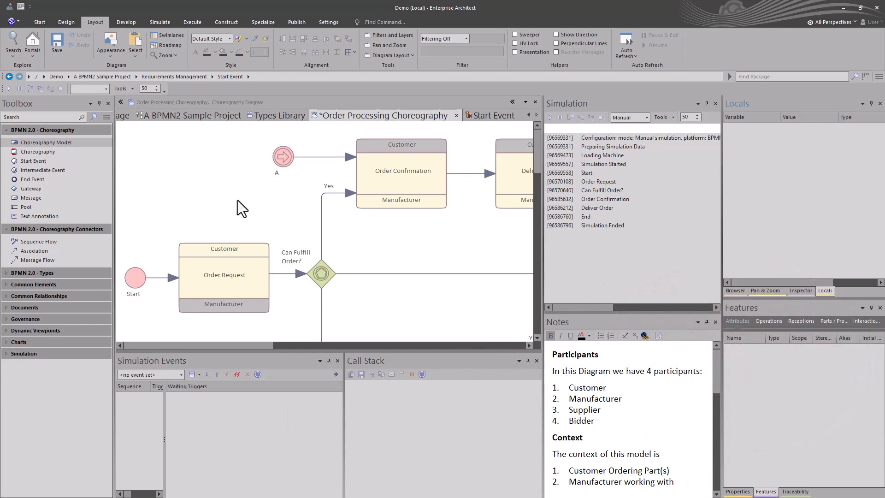
Step: Run a manual simulation of the Order Processing Choreography diagram, taking the Yes branch from Can Fulfill Order? to Order Confirmation
{"action": "right_click", "coordinate": [181, 183]}
{"action": "mouse_move", "coordinate": [226, 359]}
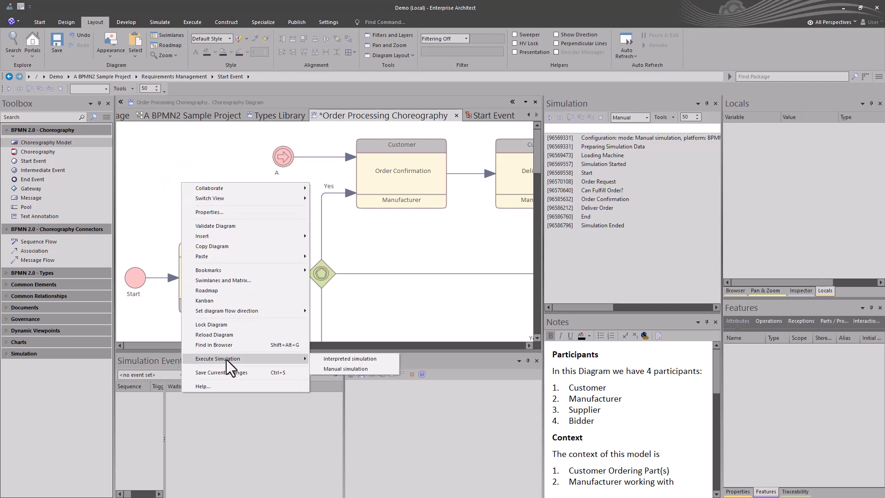
{"action": "left_click", "coordinate": [336, 369]}
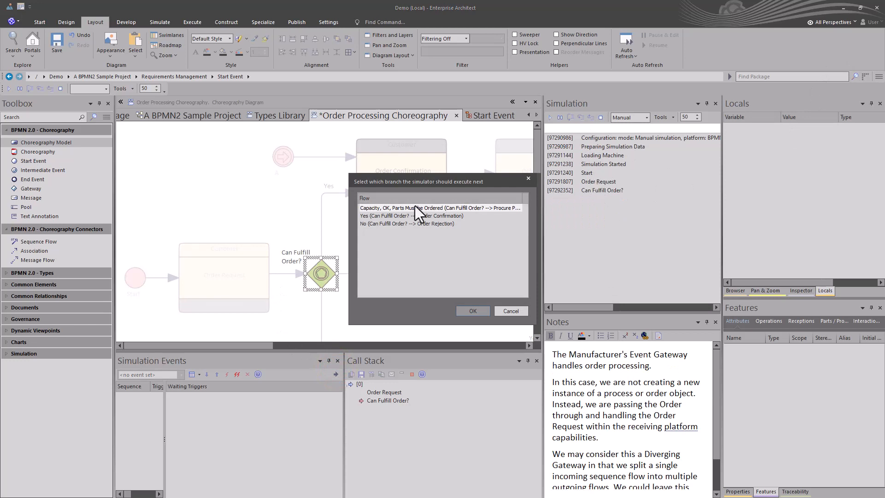
{"action": "left_click", "coordinate": [375, 217]}
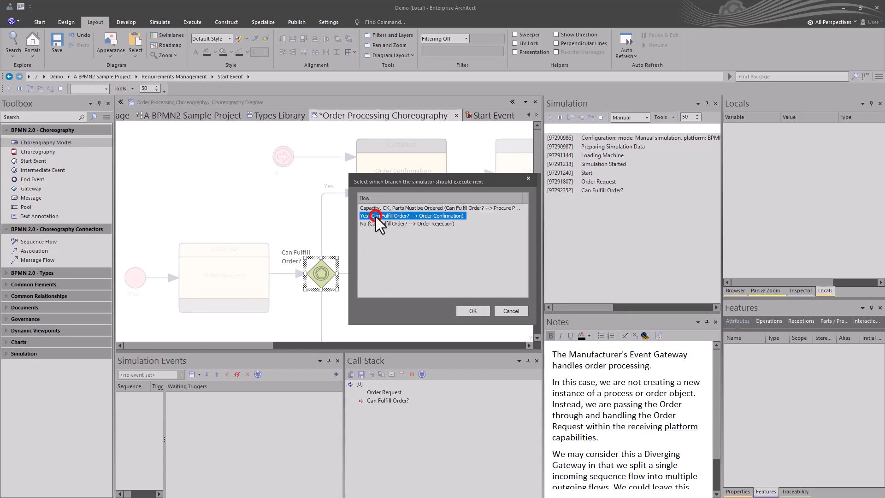
{"action": "left_click", "coordinate": [471, 310]}
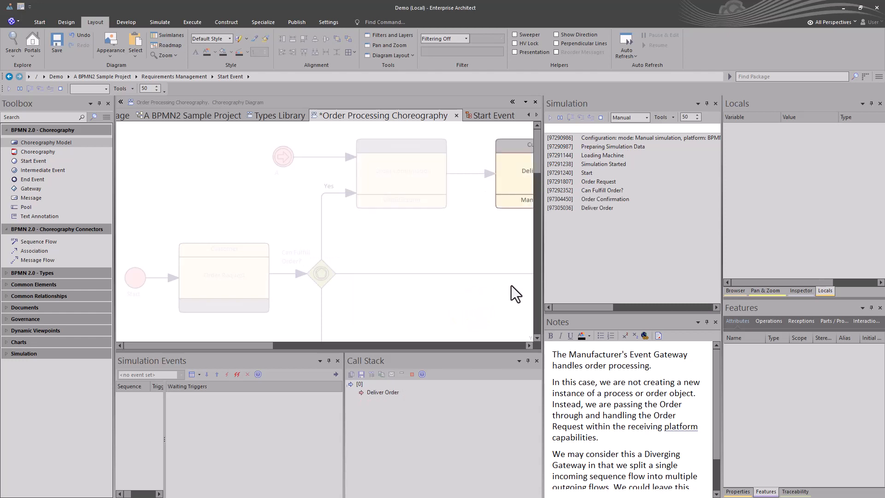